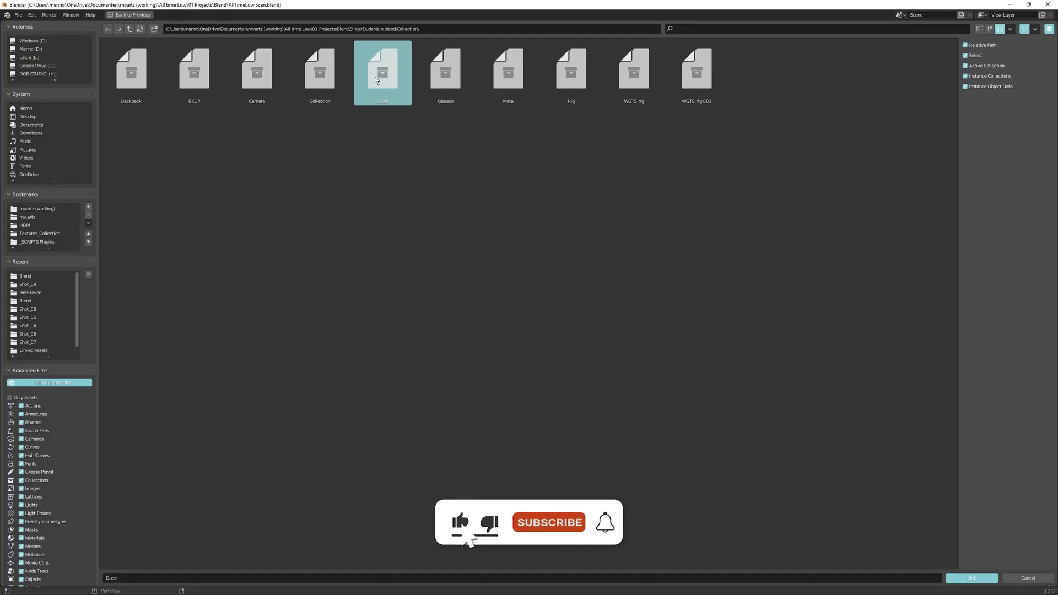
Step: Bring in the Dude collection, stop the singer's playback, and rewind to frame 1
double_click(375, 77)
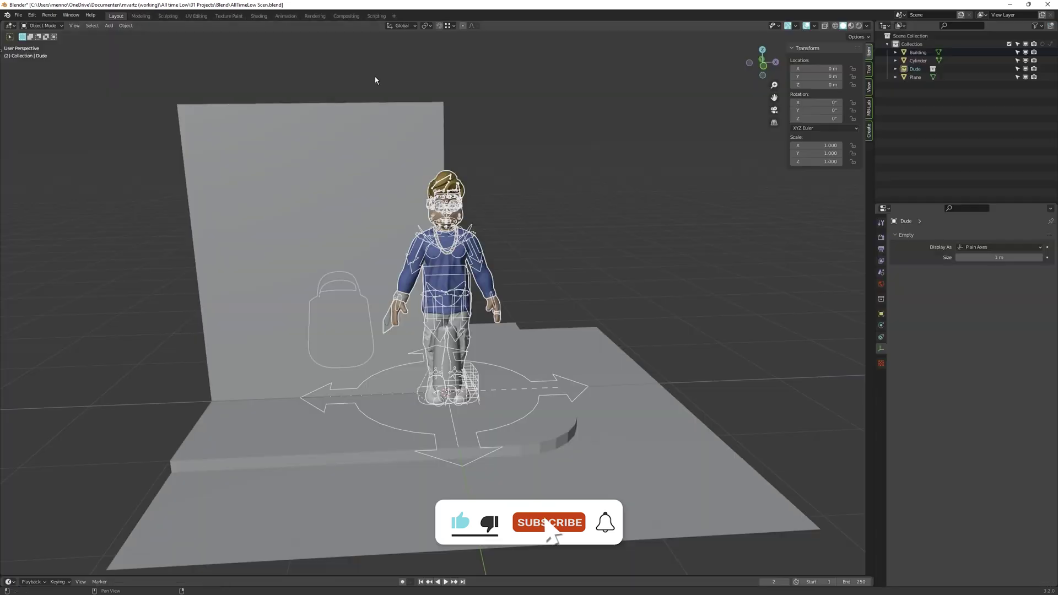
mouse_move(548, 372)
middle_mouse_down()
mouse_move(487, 380)
mouse_move(590, 396)
middle_mouse_up()
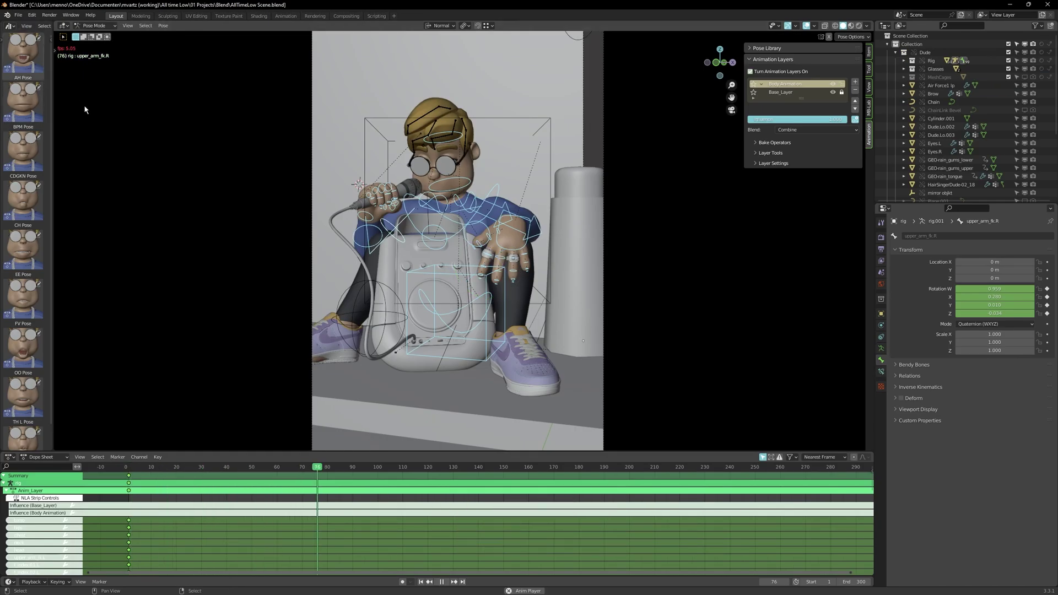
key("space")
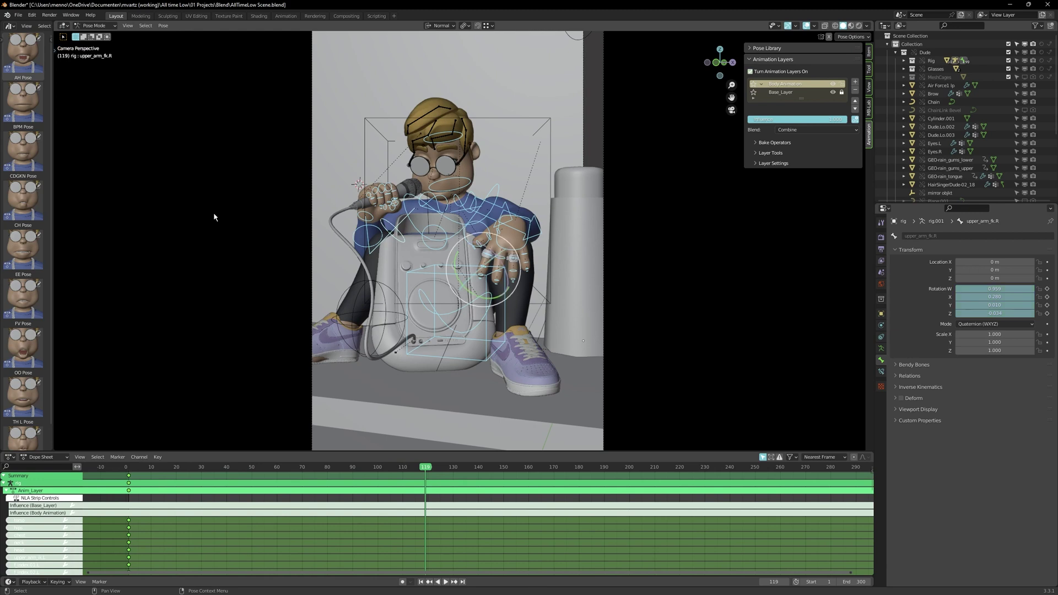
key("shift+Left")
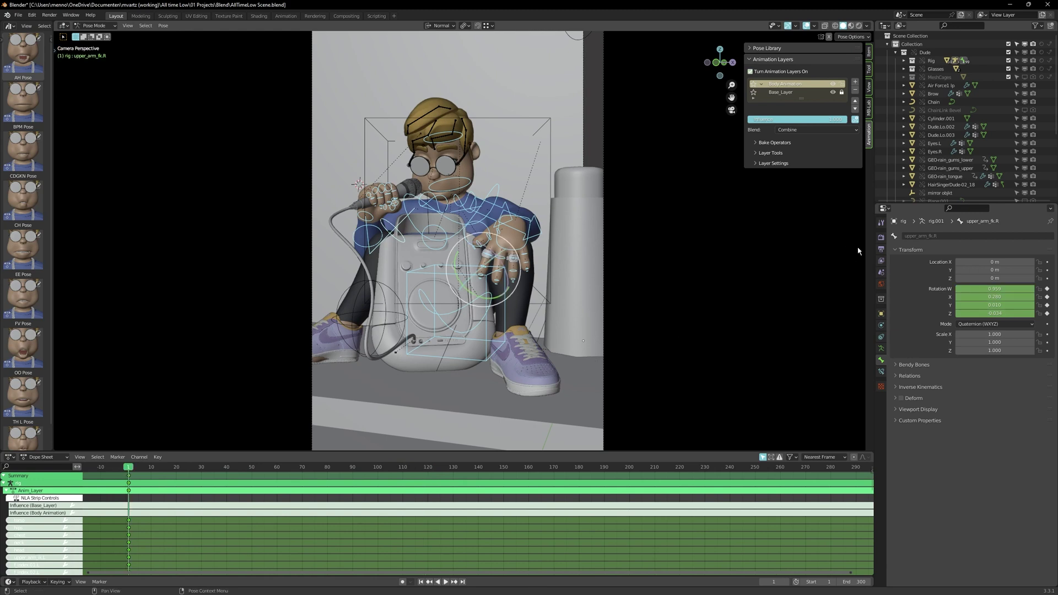
Step: Enable Simplify with Child Particles 0, Volume Resolution 0, Texture Limit 256, then play
left_click(881, 241)
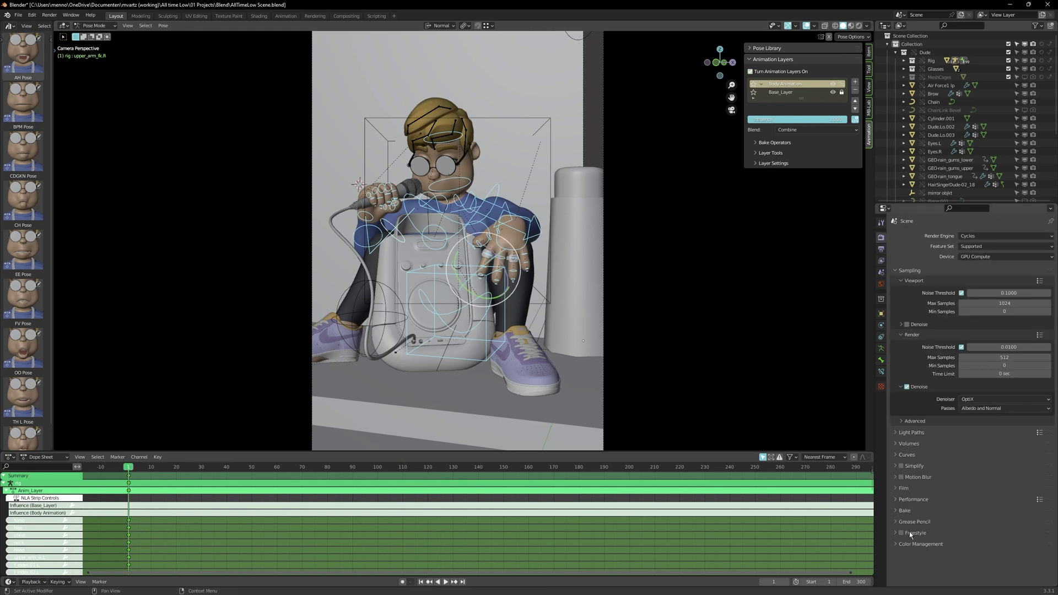
left_click(919, 468)
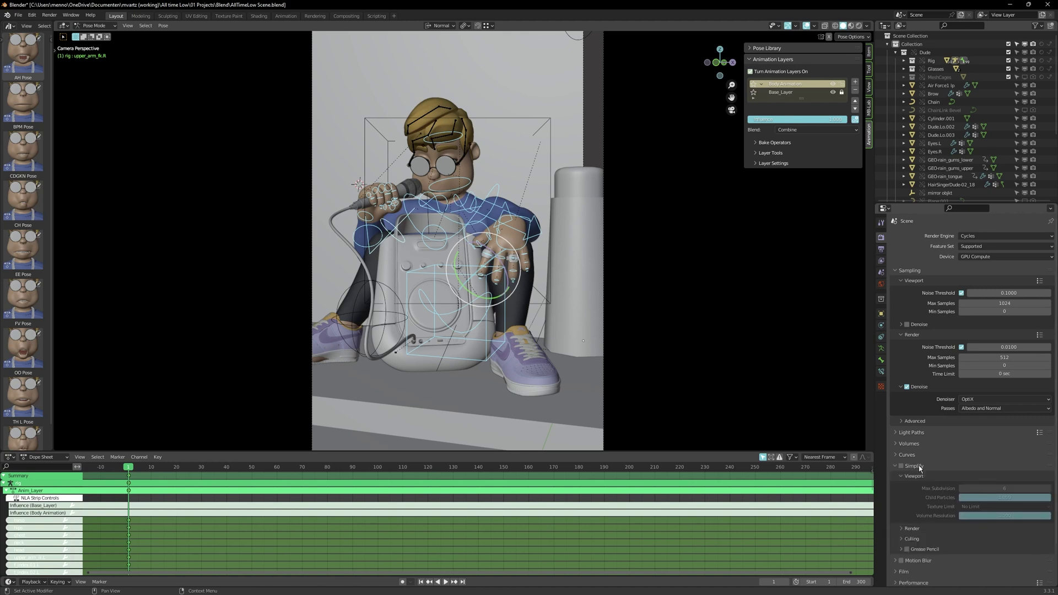
left_click(899, 468)
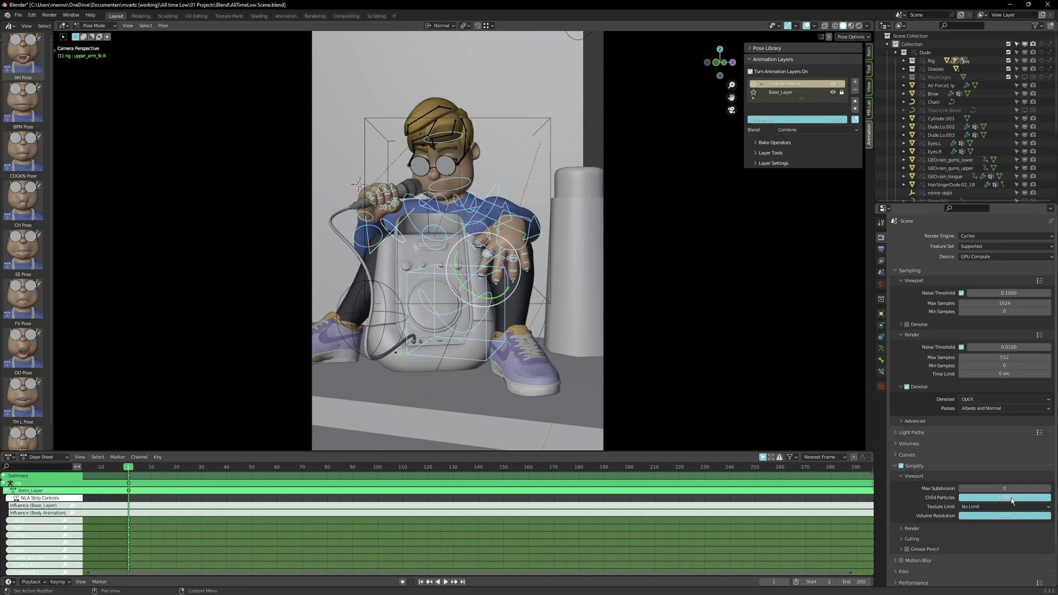
double_click(1005, 497)
type("0")
key("Return")
double_click(1000, 515)
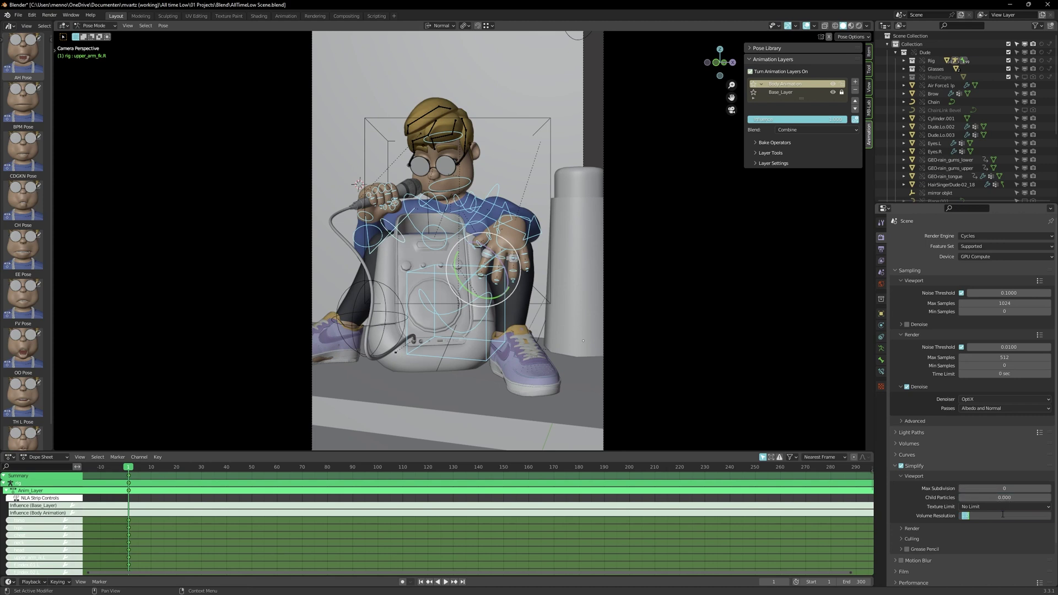
type("0.000")
key("Return")
left_click(1003, 507)
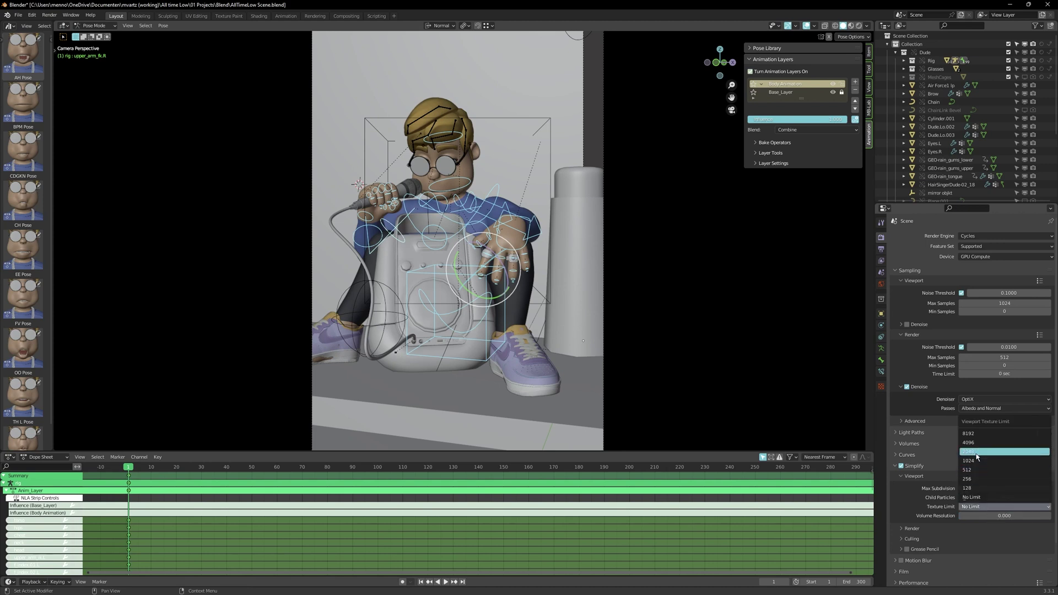
left_click(980, 481)
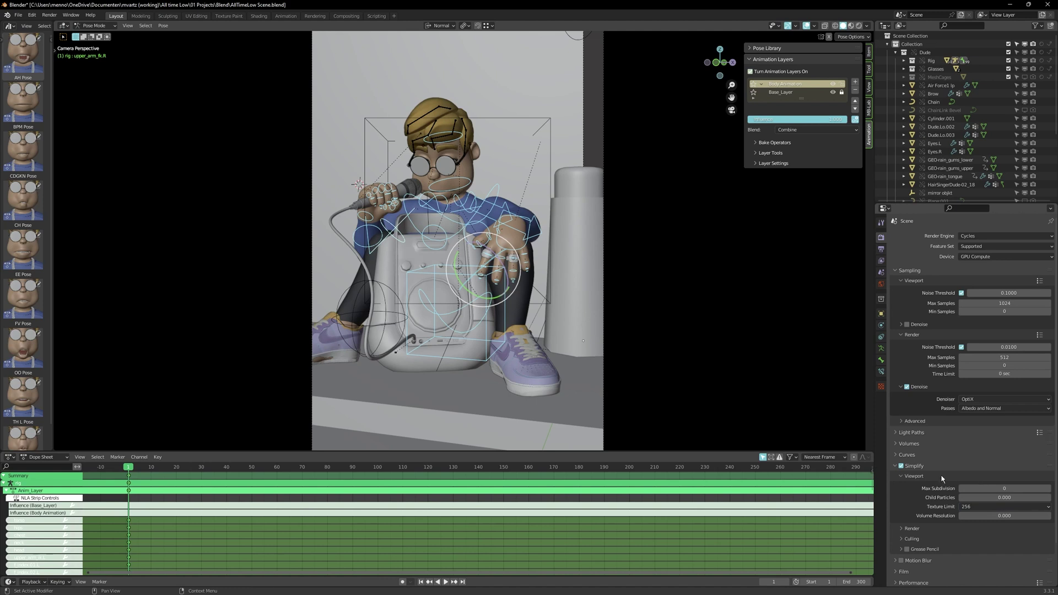
left_click(896, 466)
key("space")
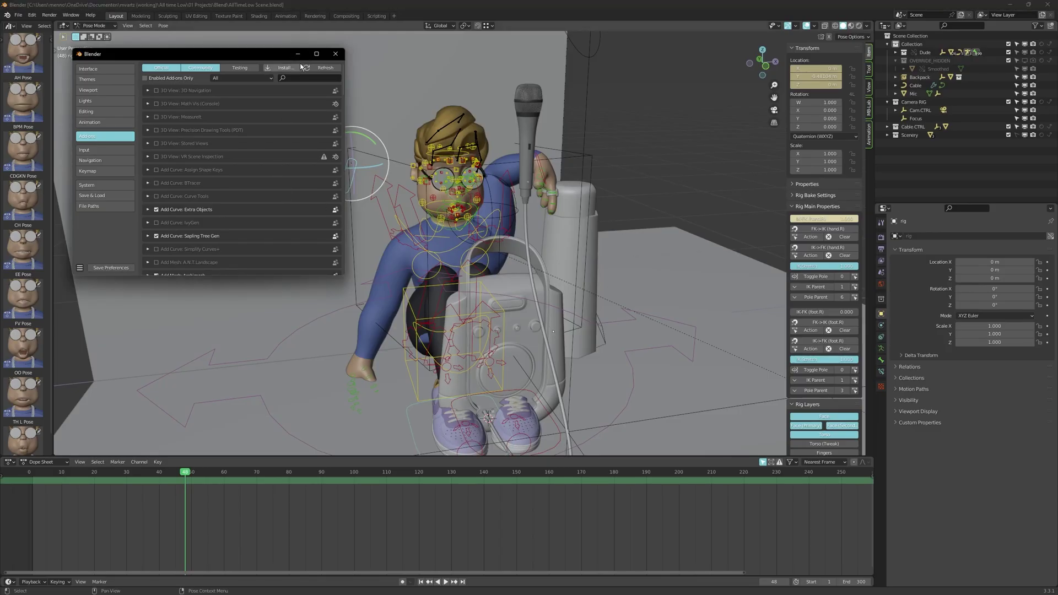
Step: Search add-ons for 'anim', enable Animation: Animation Layers, and check it for updates
left_click(310, 78)
type("animat")
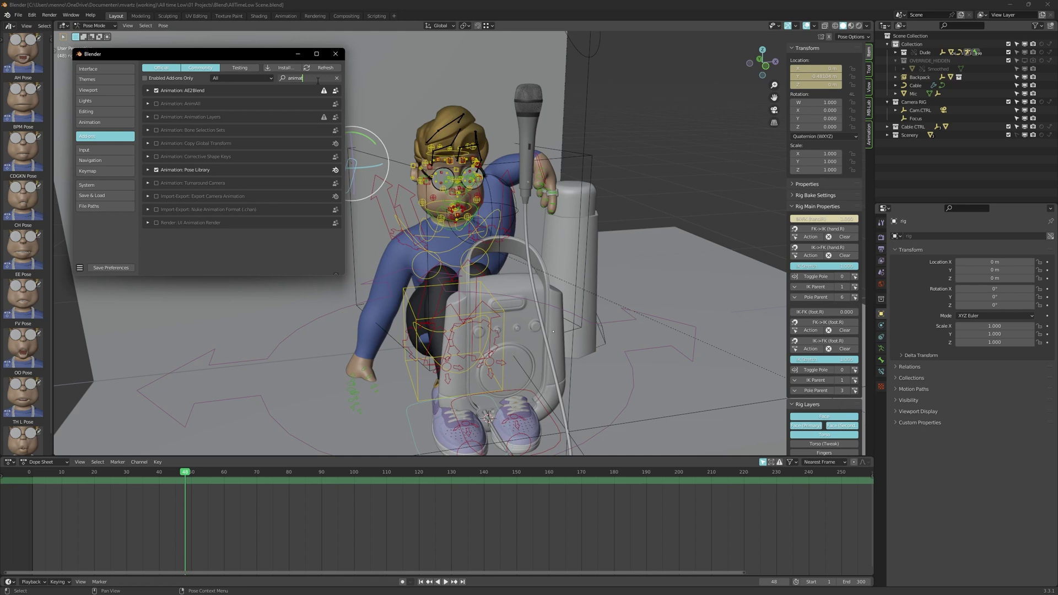
key("Return")
left_click(156, 116)
left_click(147, 117)
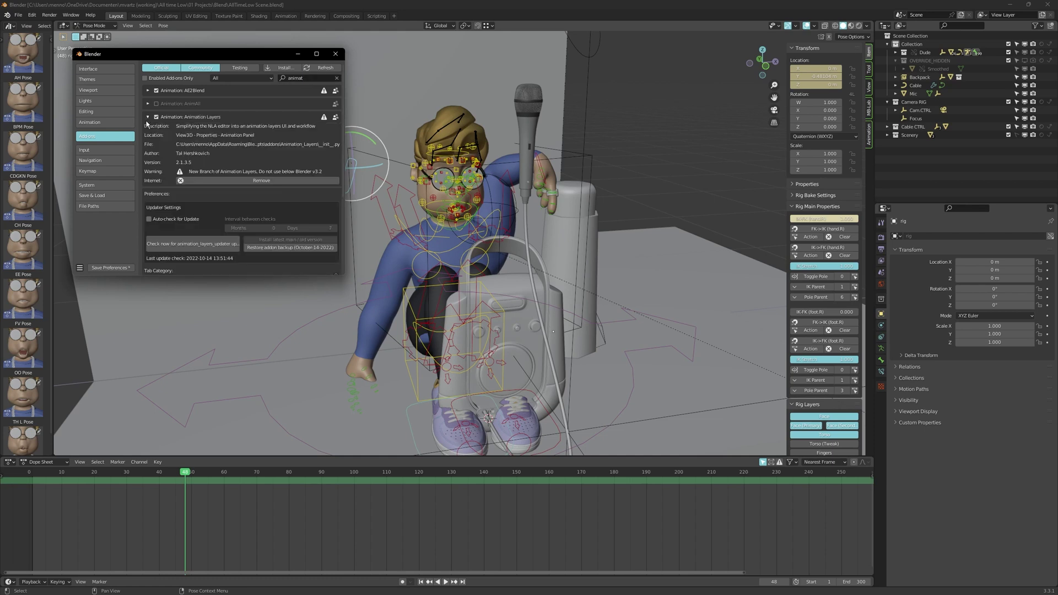
left_click(316, 53)
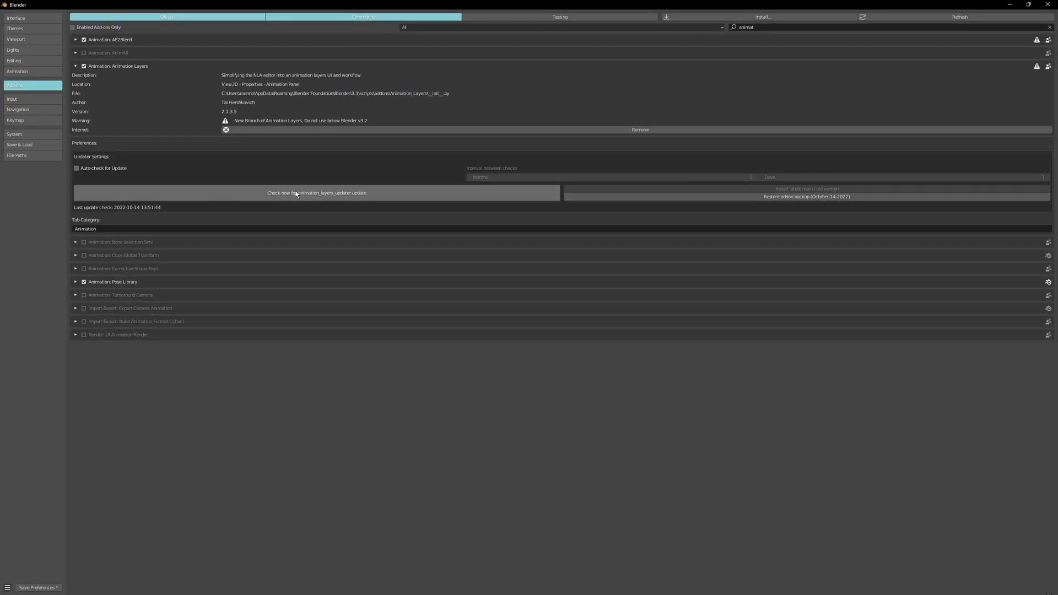
left_click(380, 193)
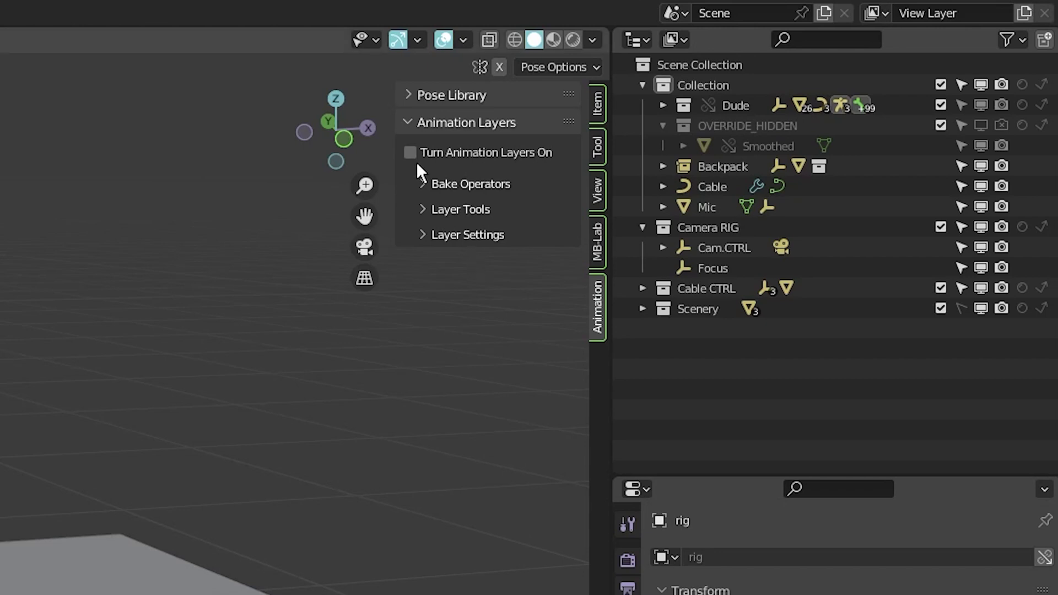
Step: Turn on Animation Layers for the rig, add a layer, and make Base_Layer active
left_click(409, 153)
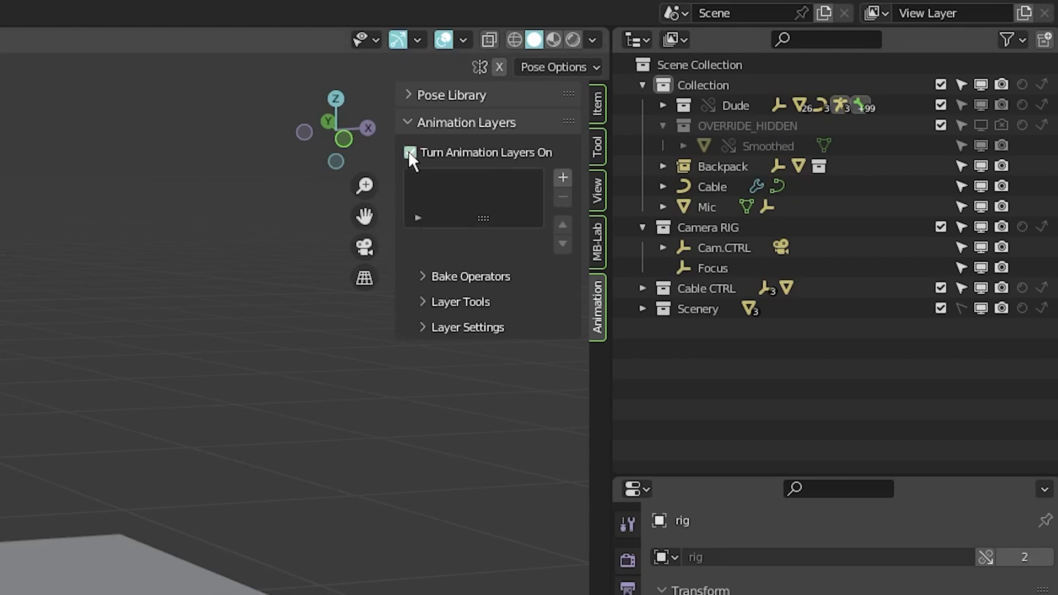
left_click(561, 180)
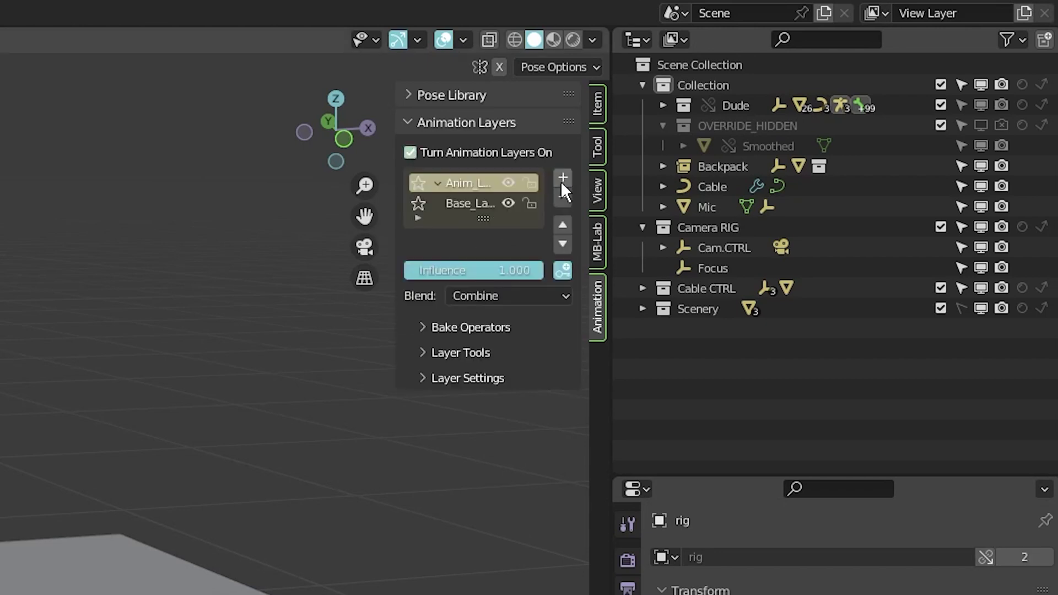
left_click(453, 201)
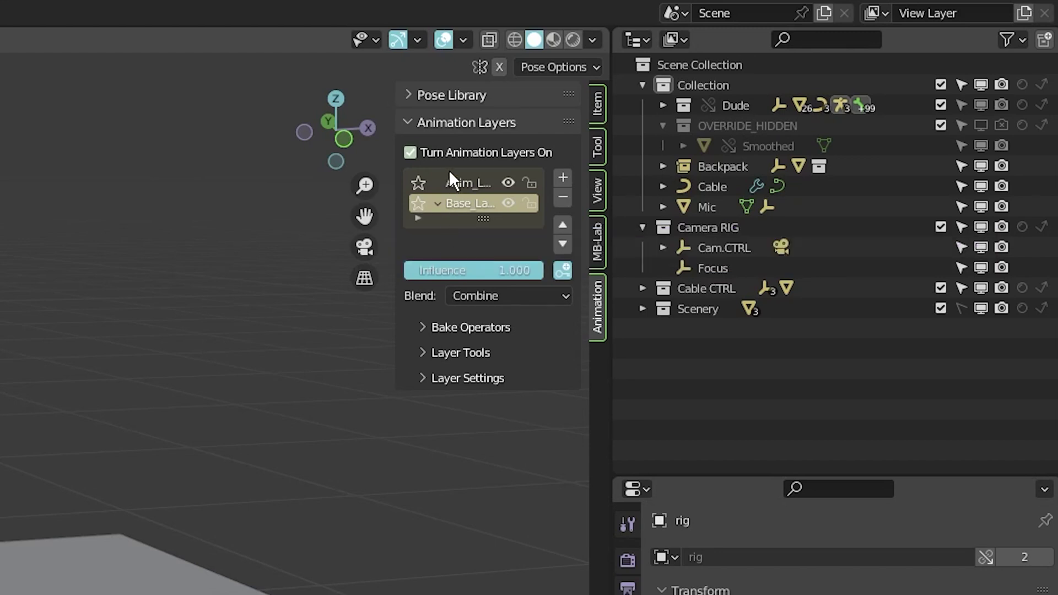
left_click(456, 183)
left_click(466, 201)
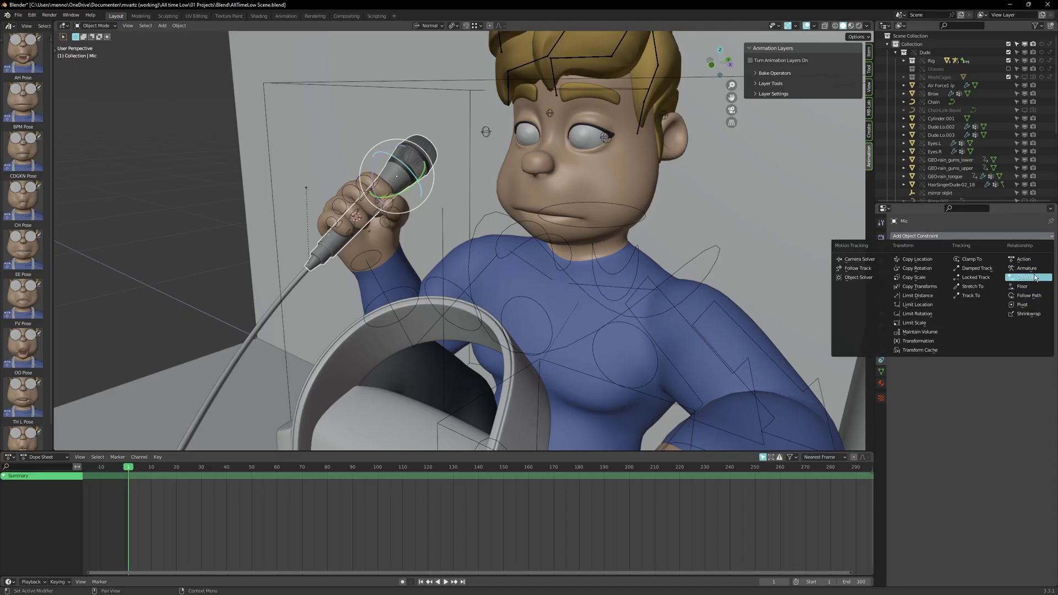
Step: Add a Child Of constraint to Mic targeting the rig's DEF-hand.R bone, with Set Inverse
left_click(1035, 278)
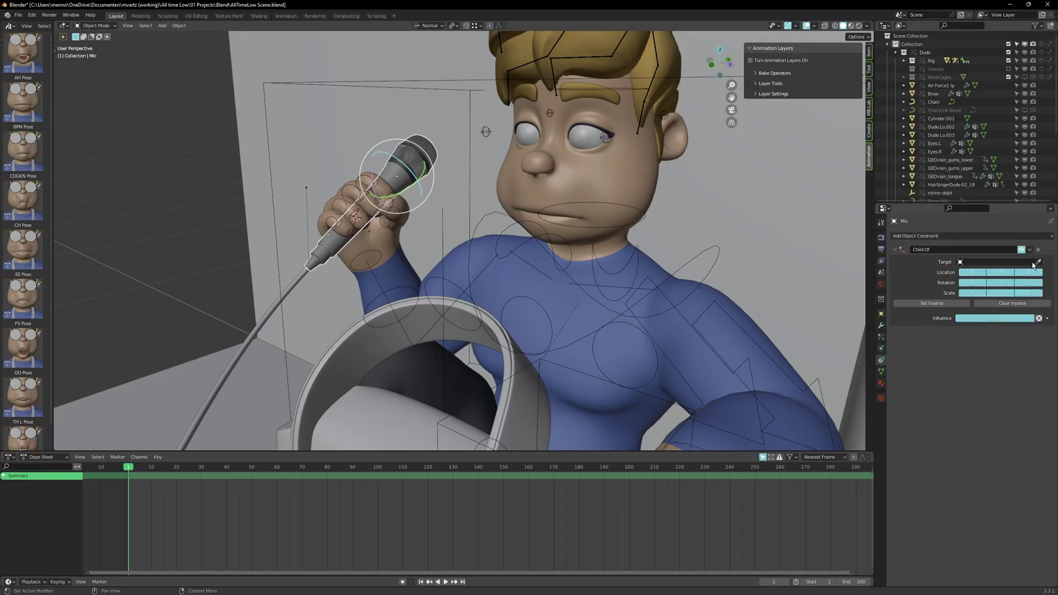
type("def-han")
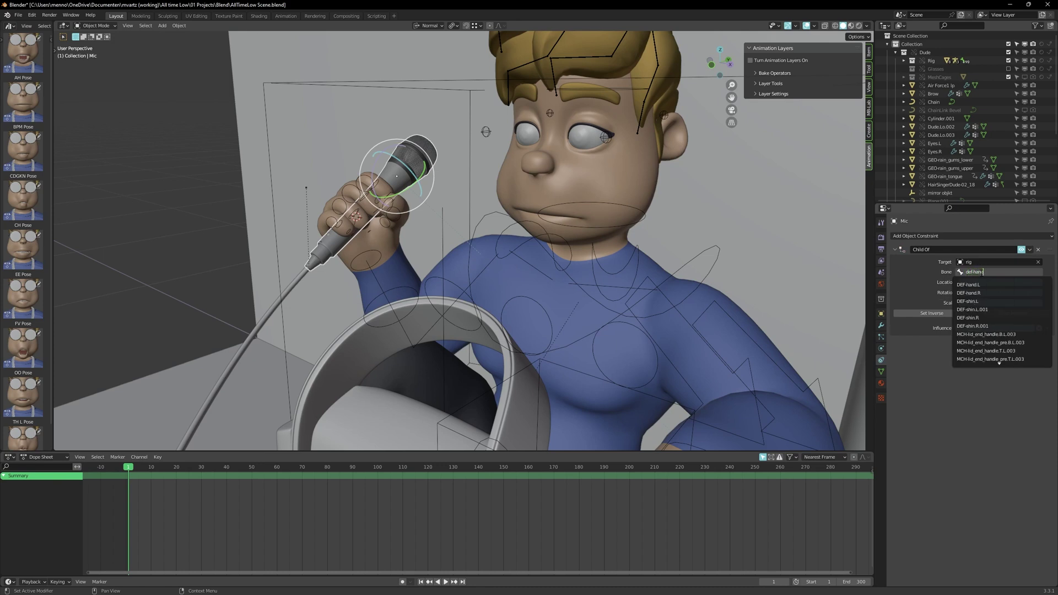
left_click(975, 285)
left_click(947, 313)
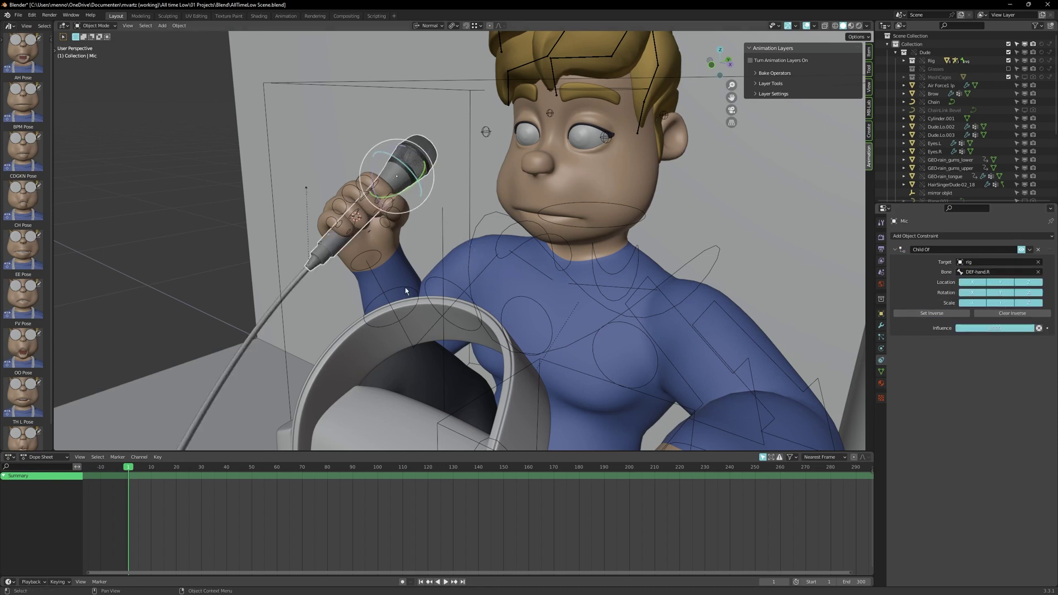
Step: In Pose Mode, rotate the hand bone and the forearm bone about Z
left_click(379, 260)
key("r")
left_click(474, 260)
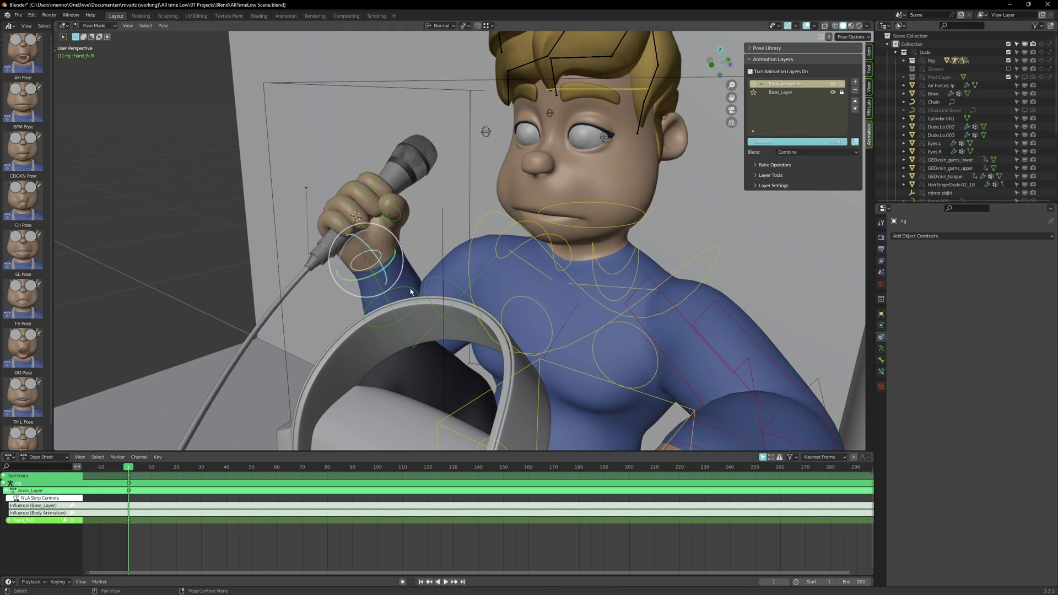
left_click(405, 319)
key("r")
key("z")
key("z")
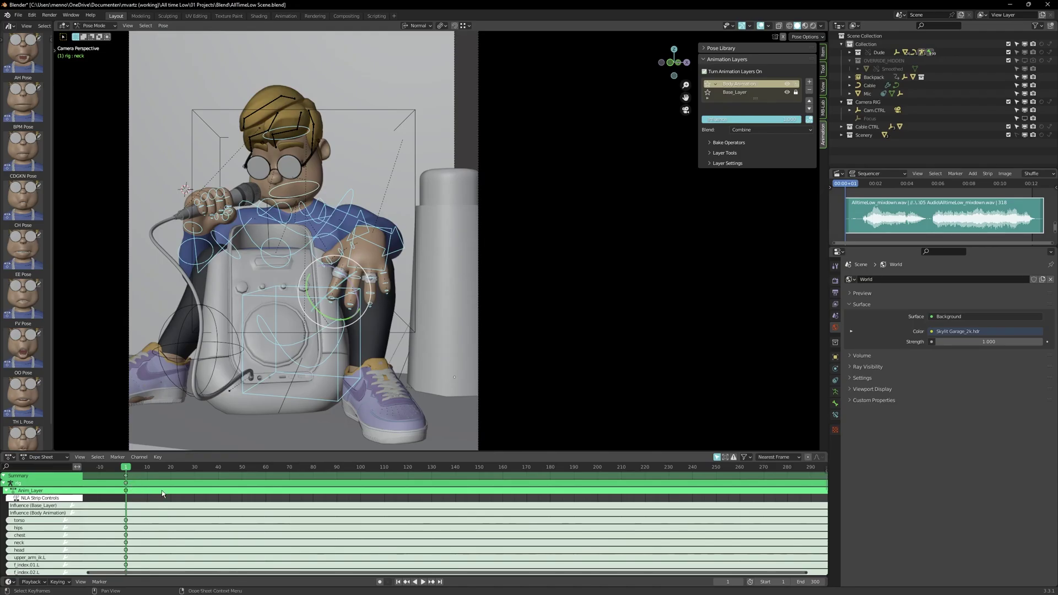
Step: Duplicate the selected keyframes to frame 130, and again to around frame 115
key("shift+d")
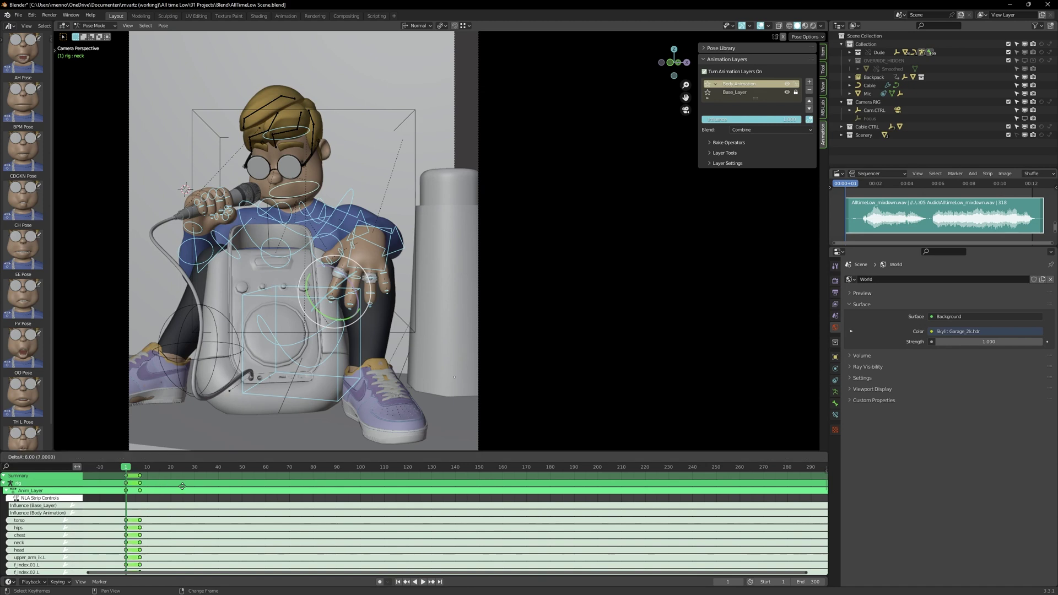
left_click(459, 500)
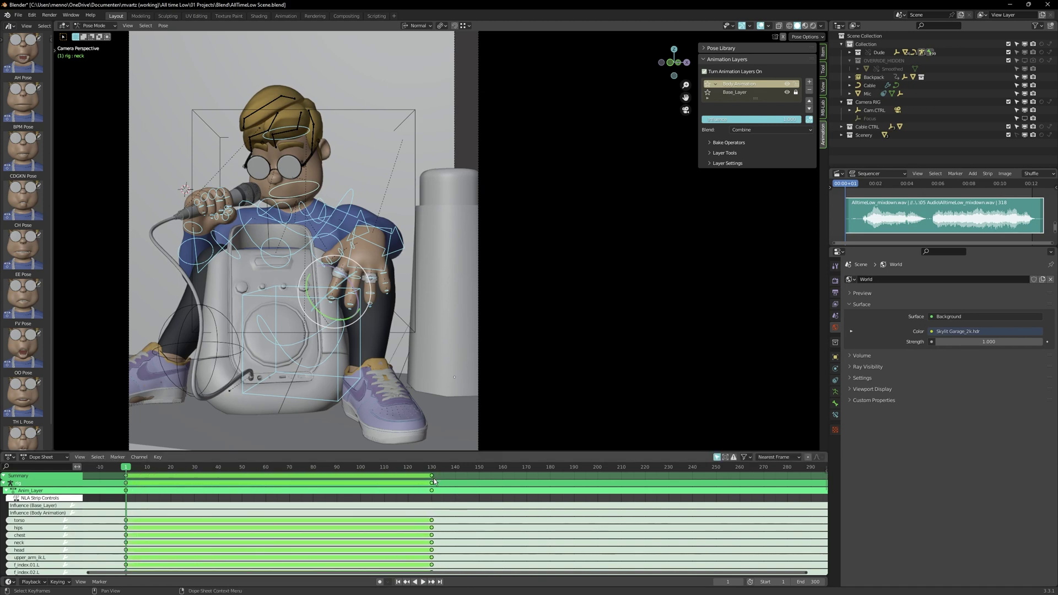
key("shift+d")
left_click(396, 484)
Step: Rotate the singer's head control to a new angle at frame 130
left_click(290, 178)
key("Up")
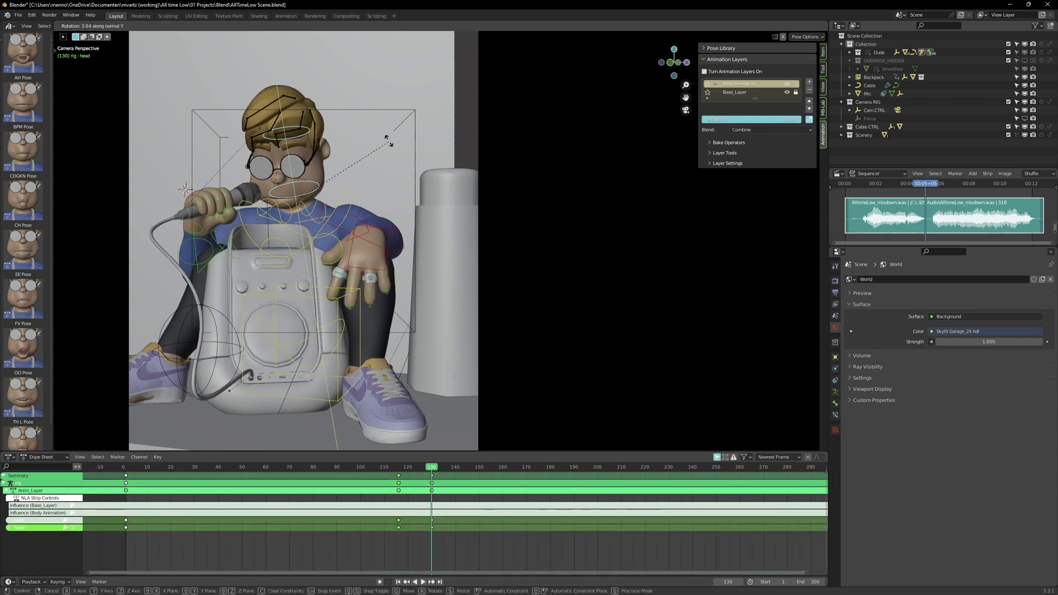
left_click_drag(290, 166, 296, 139)
key("r")
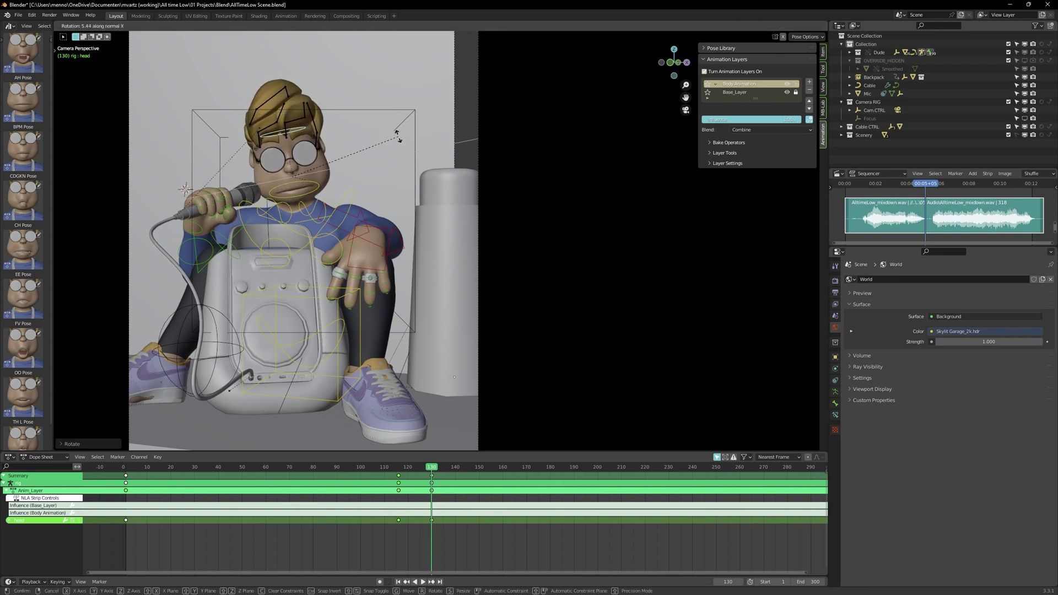
left_click(397, 139)
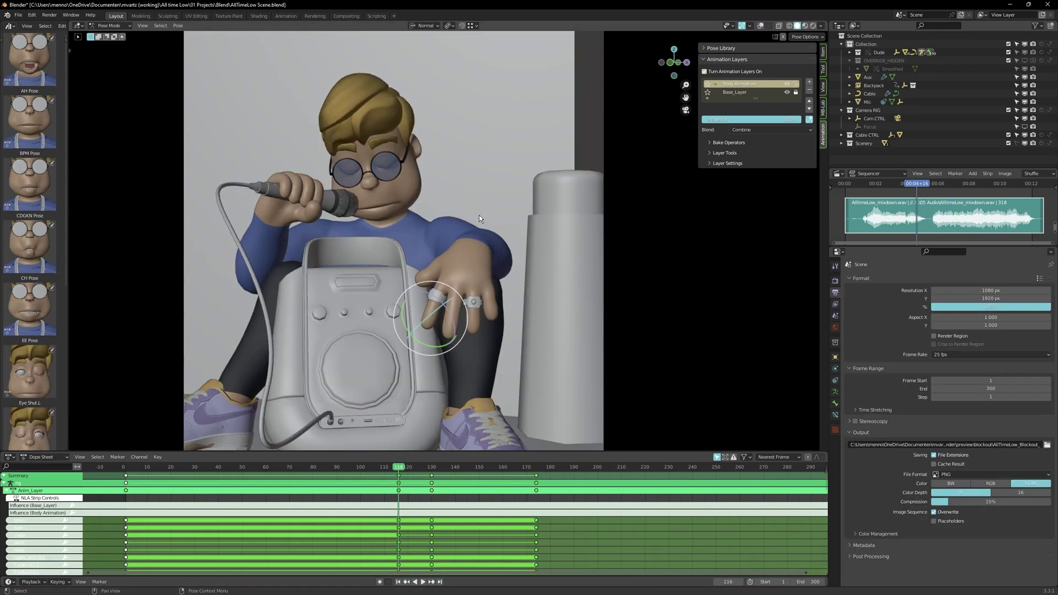
Step: Save the scene and move the selected key block from frame 174 to 146
key("ctrl+s")
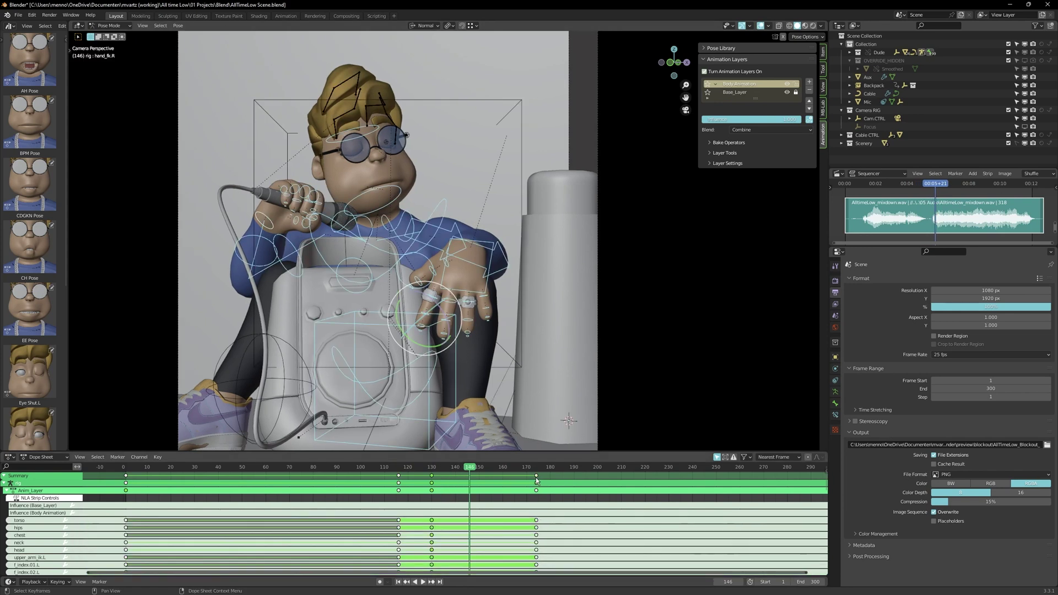
left_click_drag(536, 479, 469, 489)
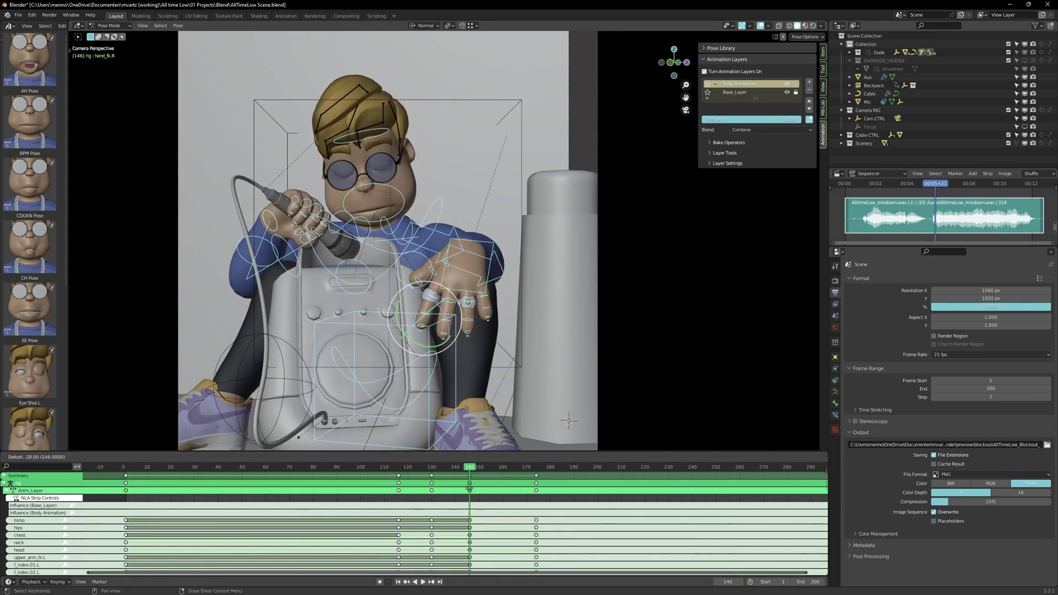
left_click(469, 488)
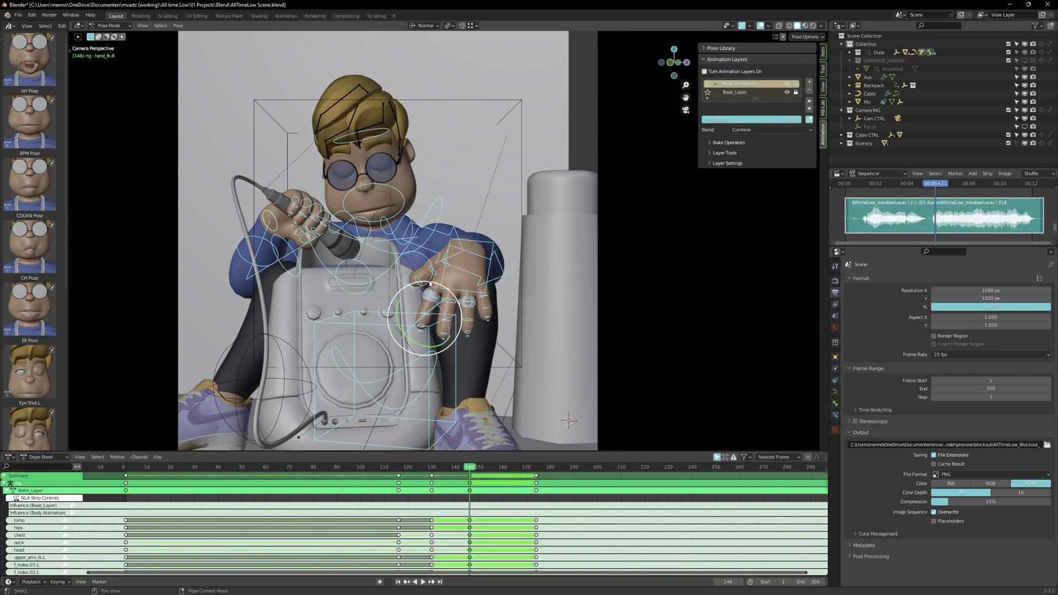
Step: Apply a 90% Pose Breakdowner blend, then replay the animation from frame 132
key("shift+e")
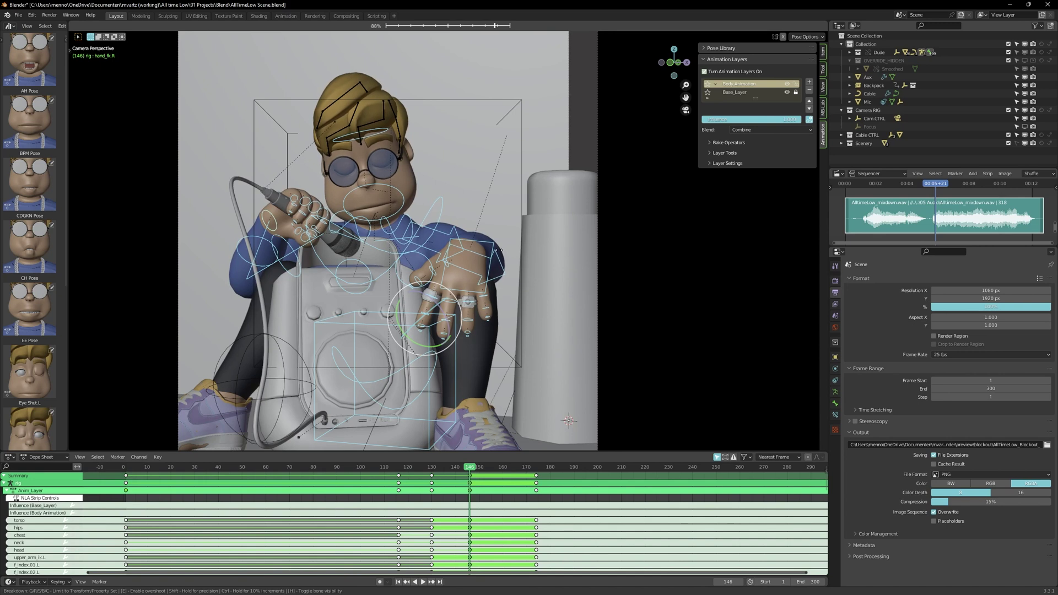
left_click(500, 250)
right_click(500, 251)
key("Escape")
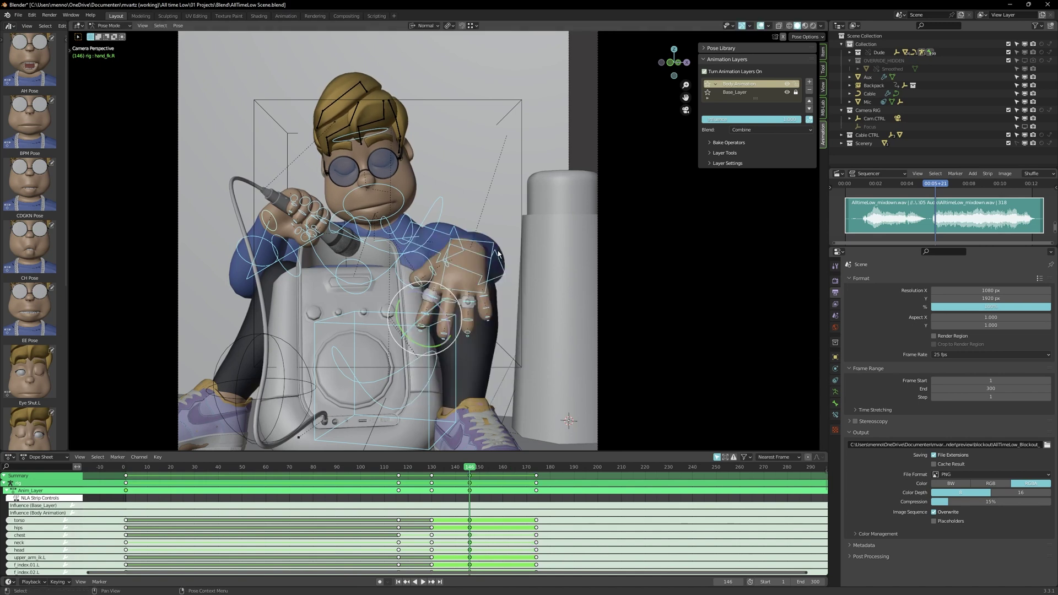
key("Down")
key("space")
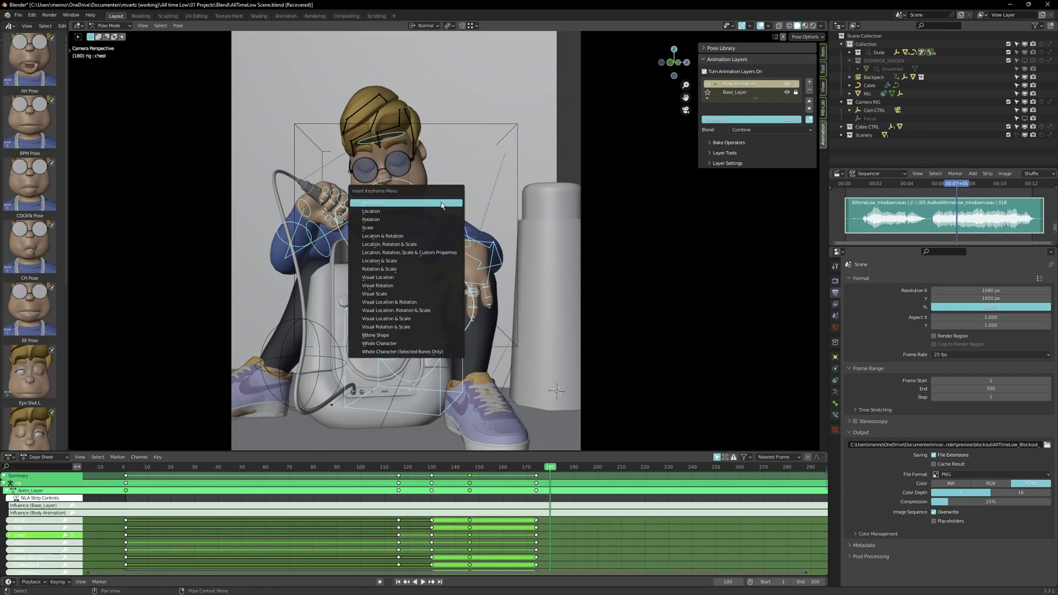
Step: At frame 180, rotate the chest control about its Y axis
left_click(442, 204)
key("Left")
key("Left")
key("Left")
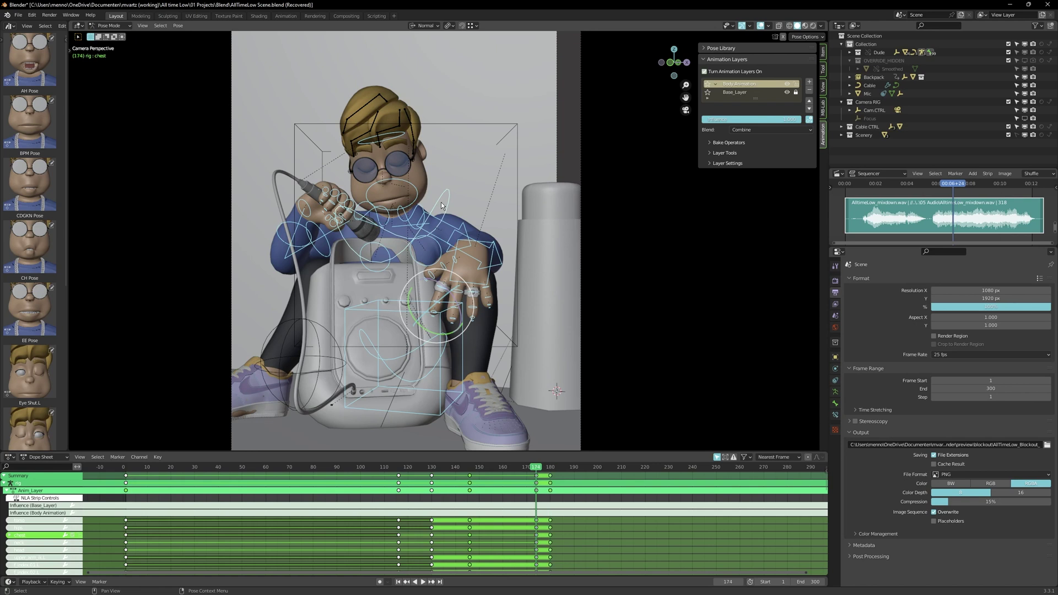
key("Right")
key("Right")
key("Right")
left_click(442, 204)
key("r")
key("y")
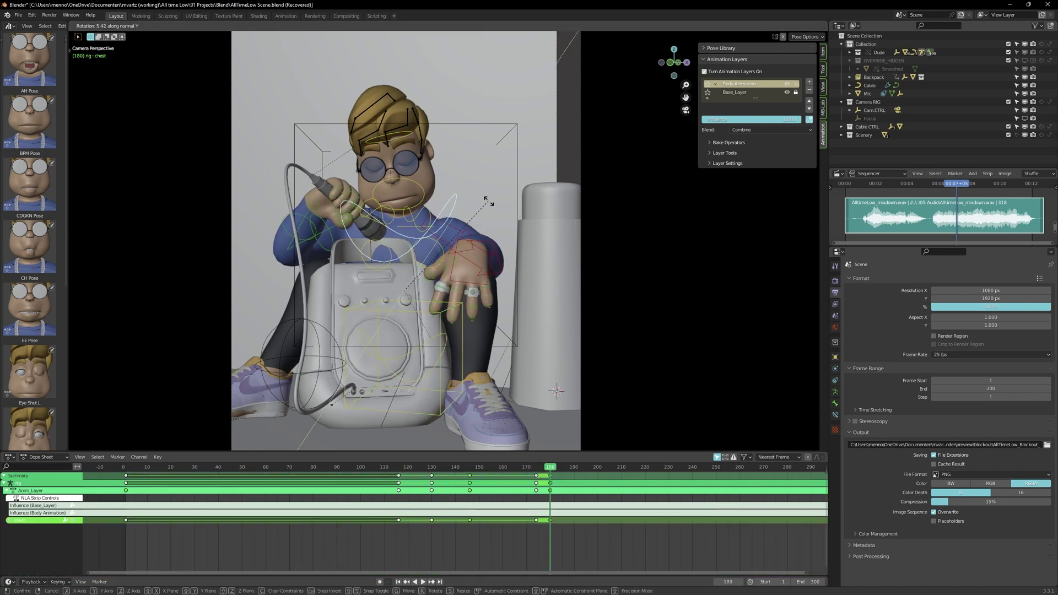
left_click(508, 202)
Step: Move the hand control along the Z axis
key("a")
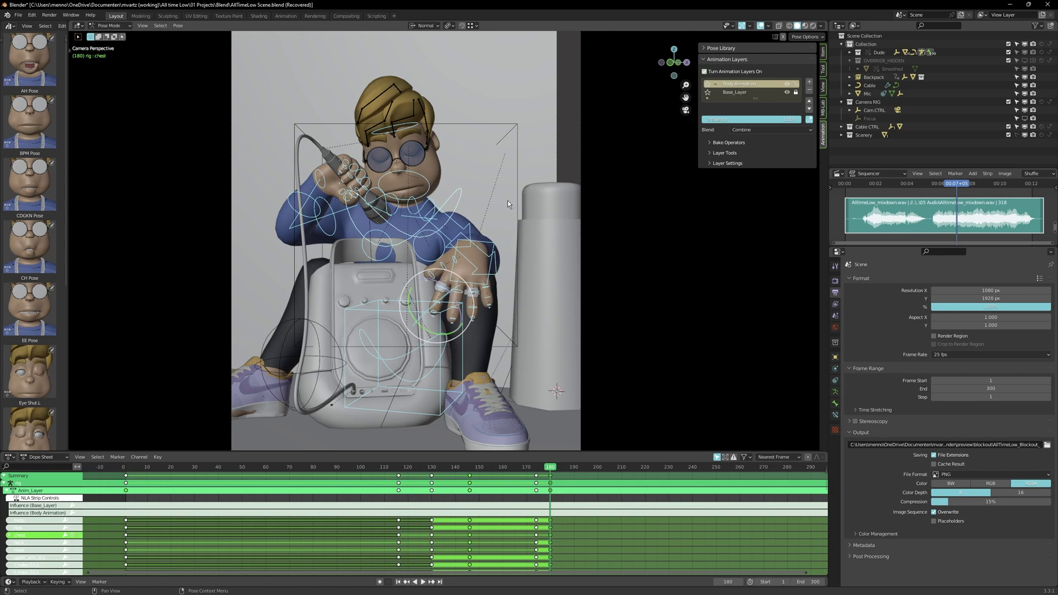
left_click(468, 256)
key("g")
key("z")
key("z")
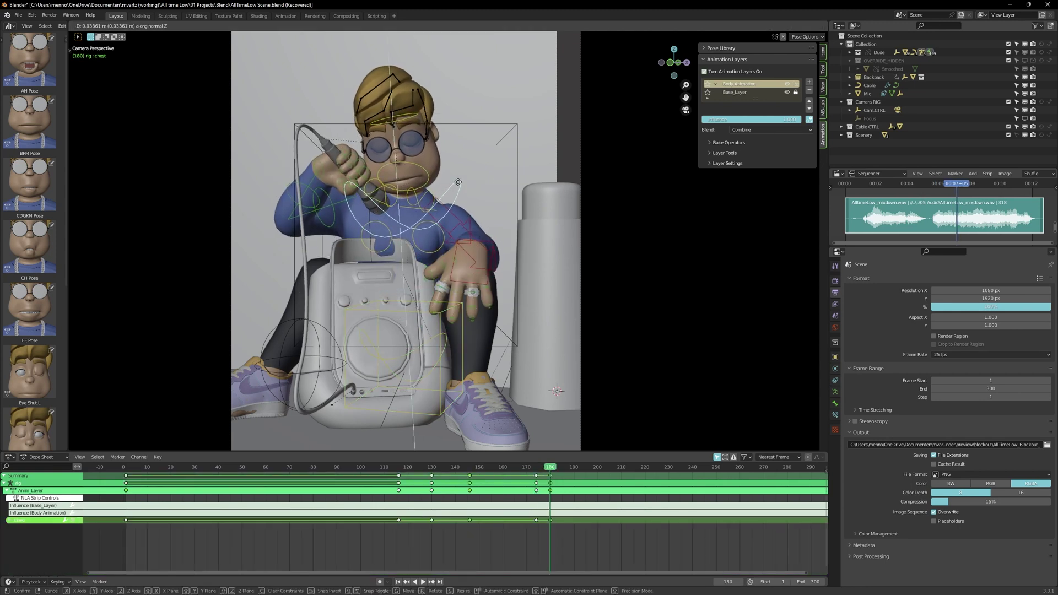
left_click(458, 181)
Step: Tilt the head and rotate it about normal Z, comparing against the earlier pose
left_click(413, 166)
key("r")
left_click(495, 152)
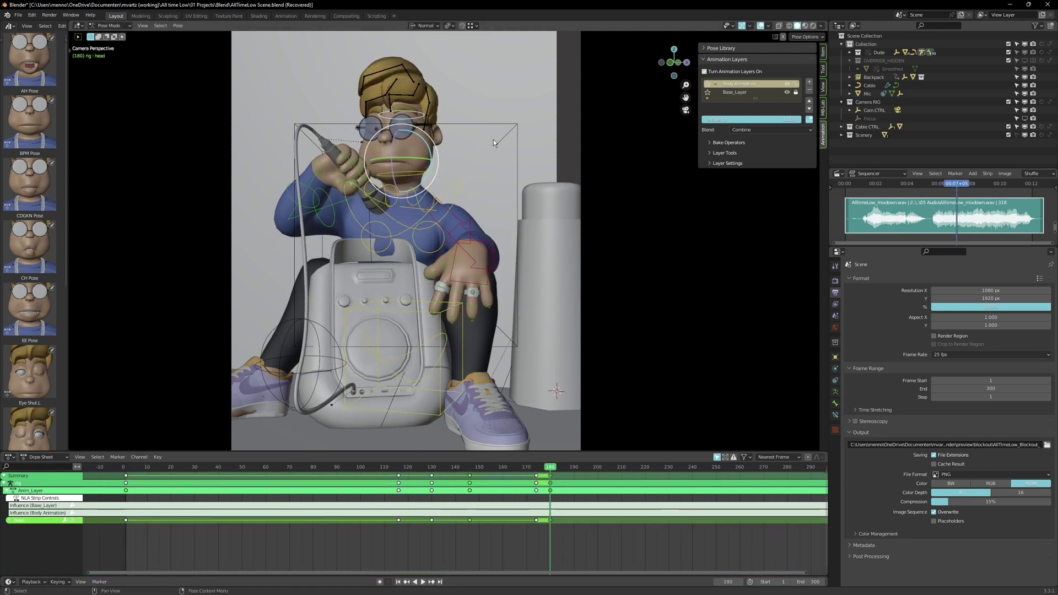
key("r")
key("z")
key("z")
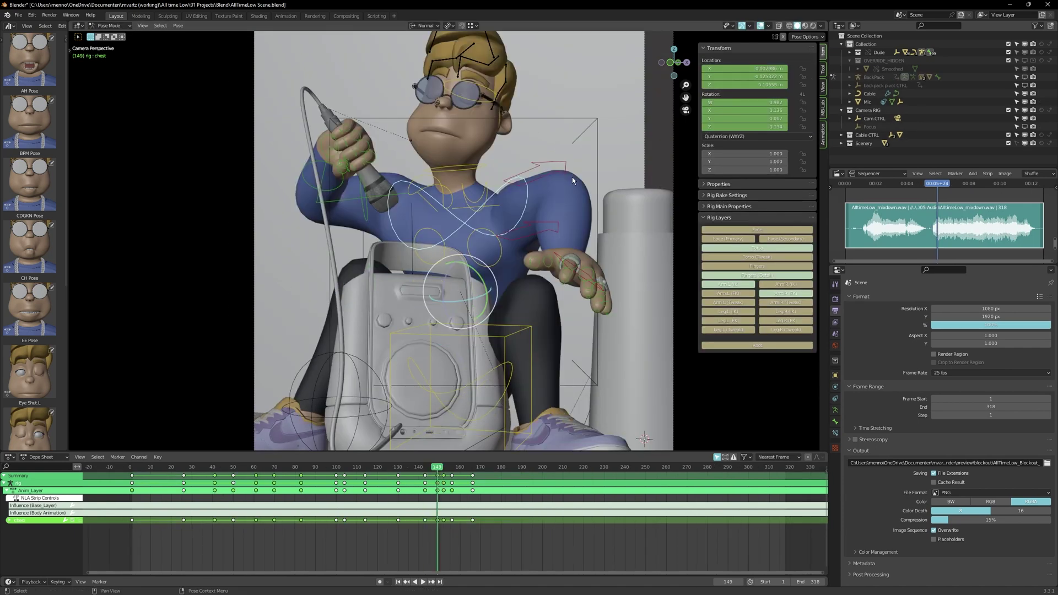
key("Left")
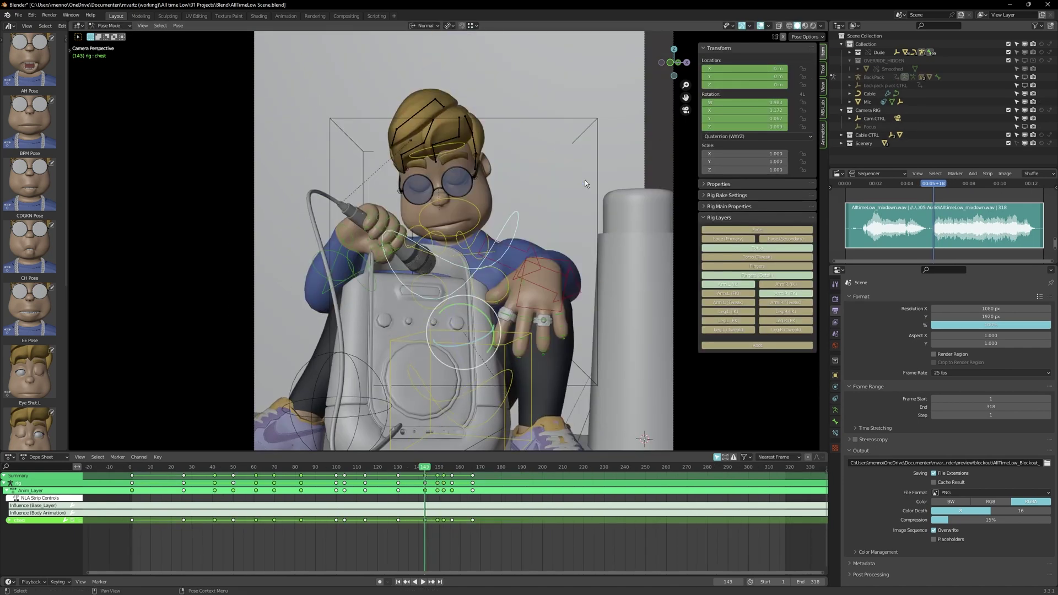
key("Right")
key("Right")
key("Right")
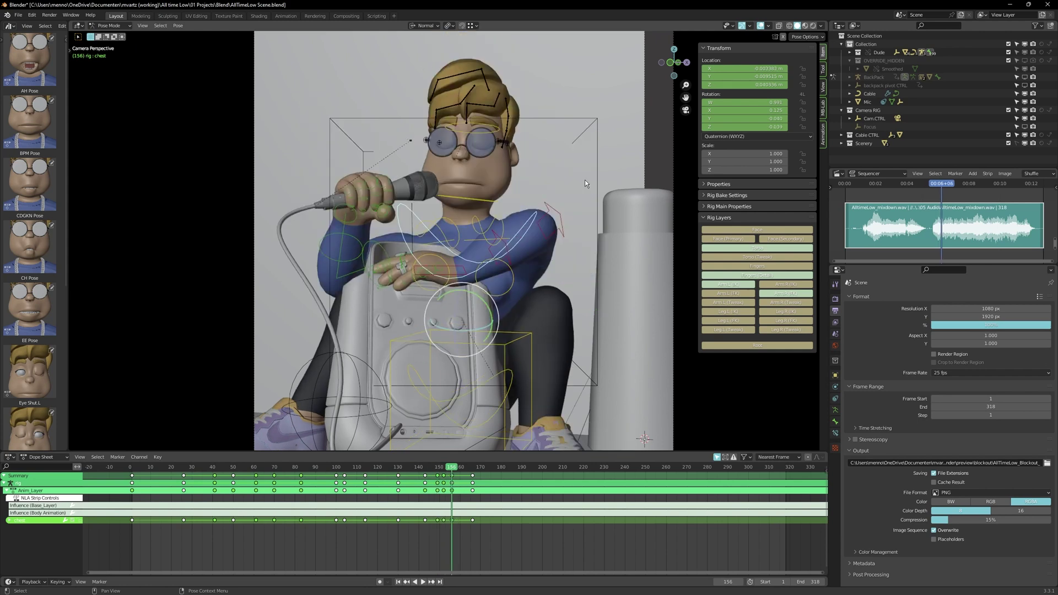
Step: Switch to Normal transform orientation and rotate the head about its Y and X axes
key("r")
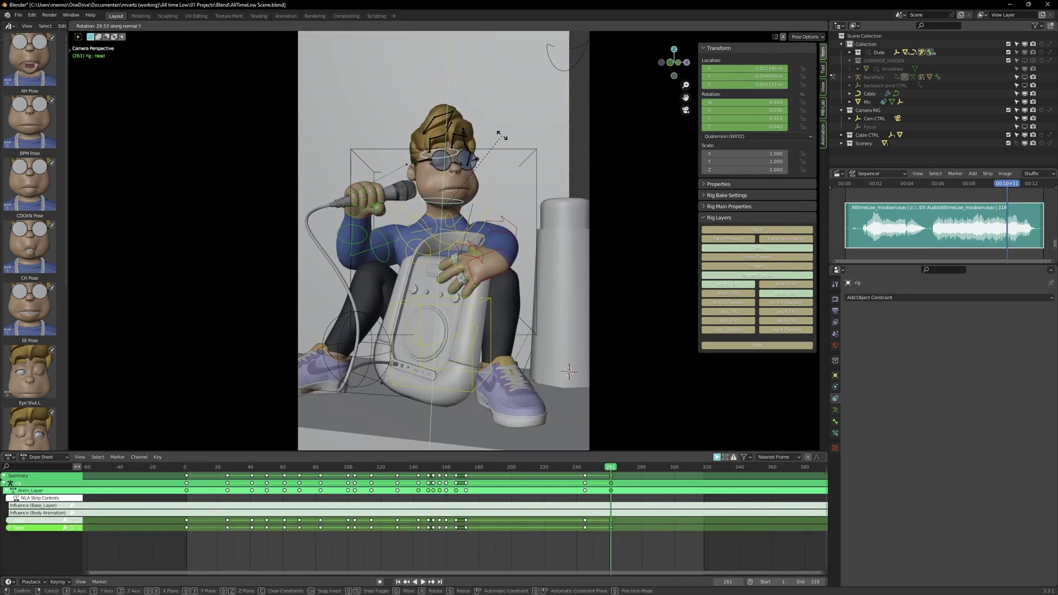
left_click(510, 144)
key("comma")
left_click(527, 217)
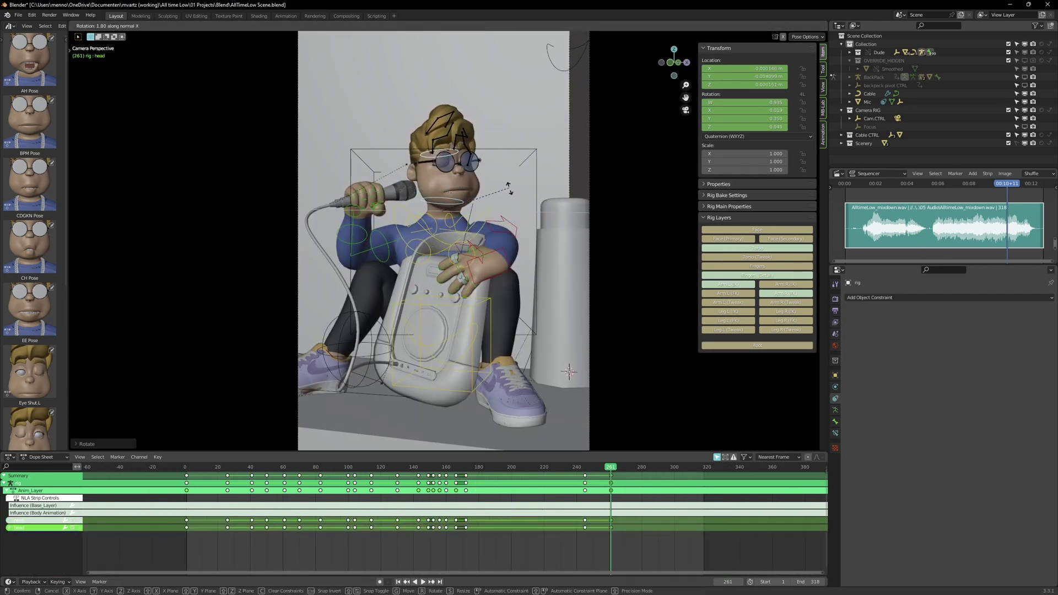
key("r")
key("y")
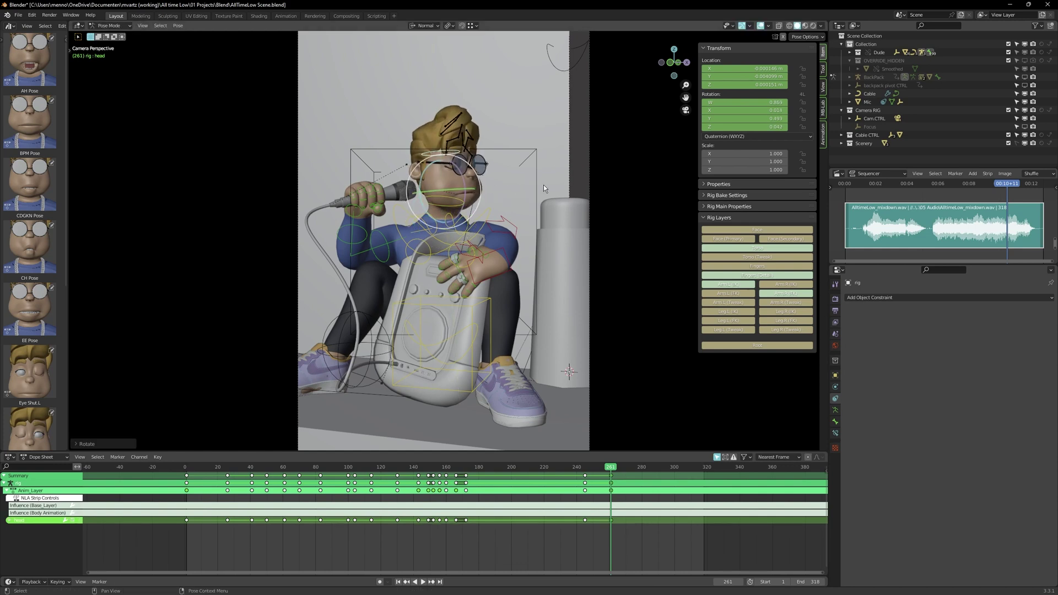
key("x")
left_click(543, 175)
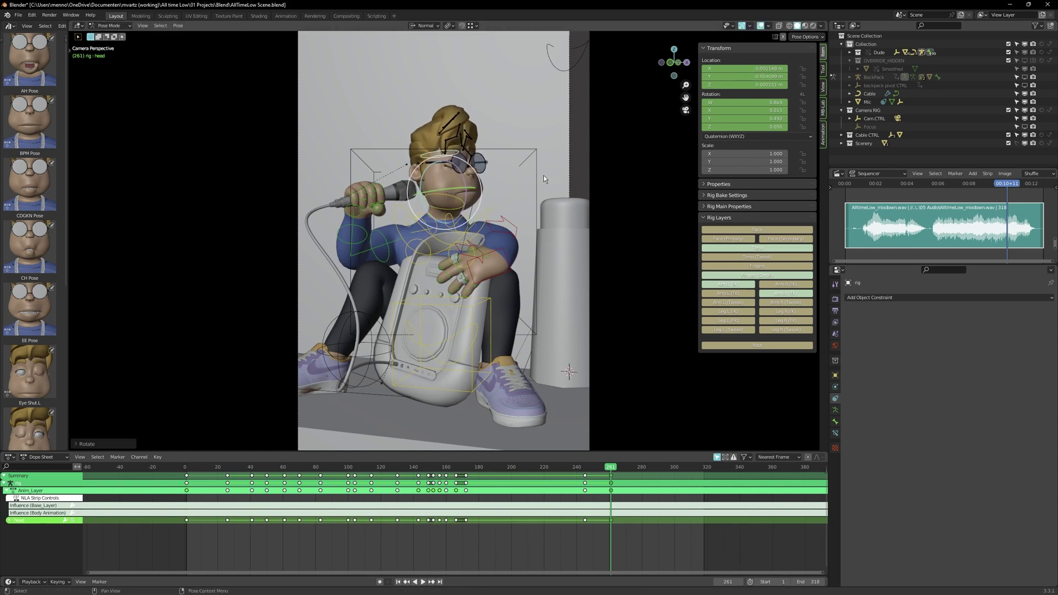
Step: Save, then duplicate the chest keys near frame 240 toward frame 275
key("a")
key("ctrl+s")
key("Right")
key("Right")
key("Right")
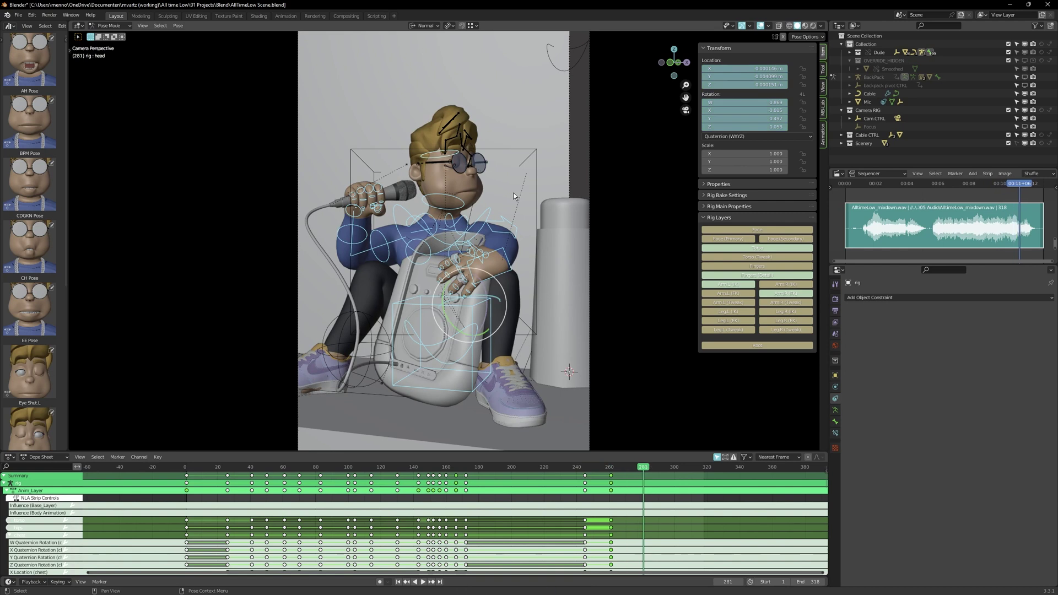
left_click(483, 215)
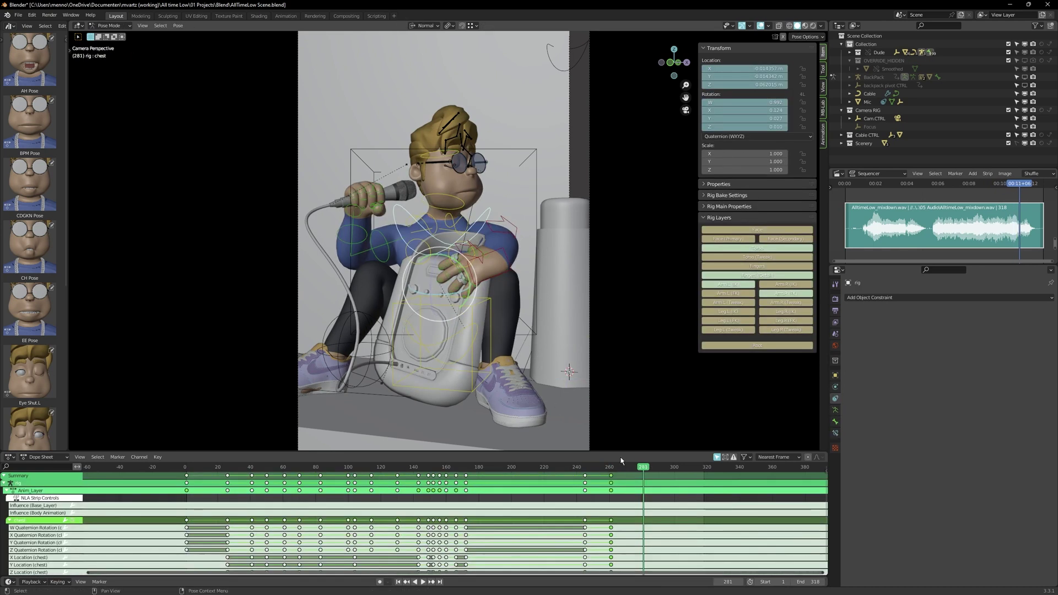
left_click(612, 484)
key("shift+d")
left_click(642, 484)
Step: Rotate the chest about normal Z, key its rotation, and save the scene
middle_click_drag(463, 249, 507, 270)
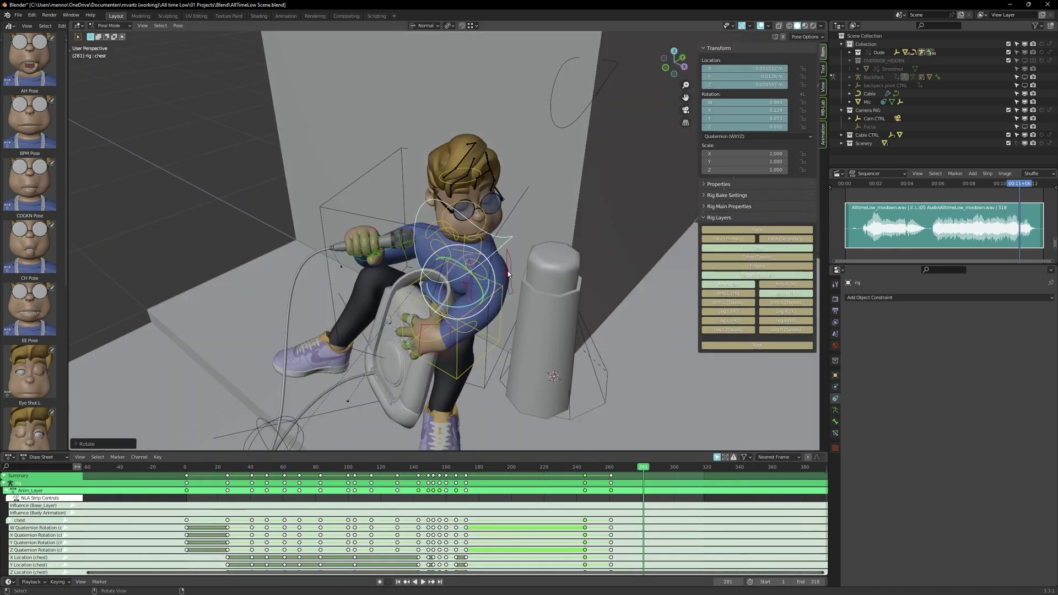
key("r")
key("z")
key("z")
left_click(530, 270)
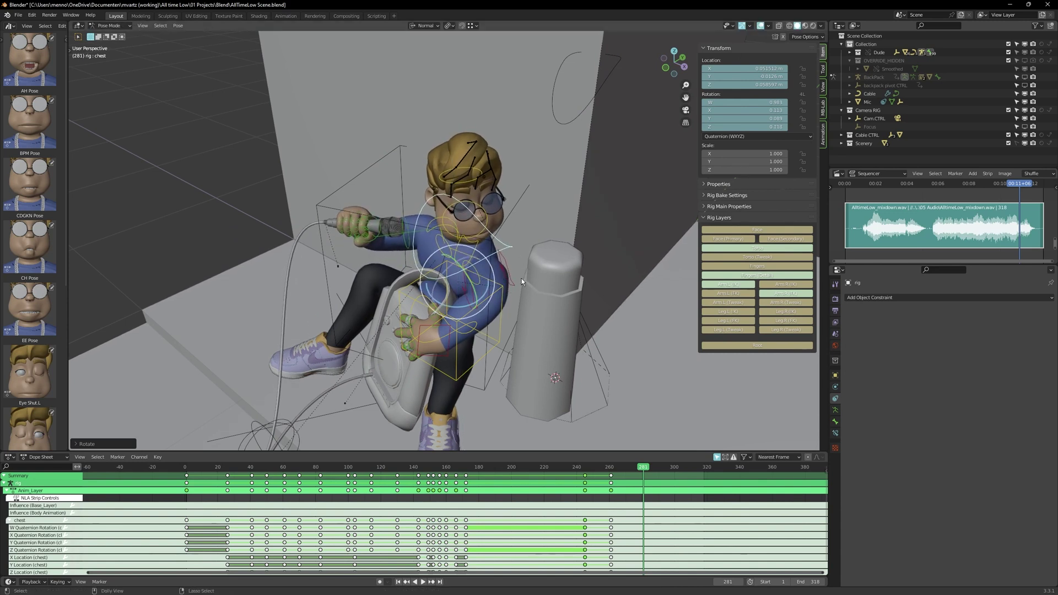
key("i")
left_click(464, 273)
key("0")
key("ctrl+s")
Step: Rotate the head about normal Y, then rotate the neck control
left_click(478, 217)
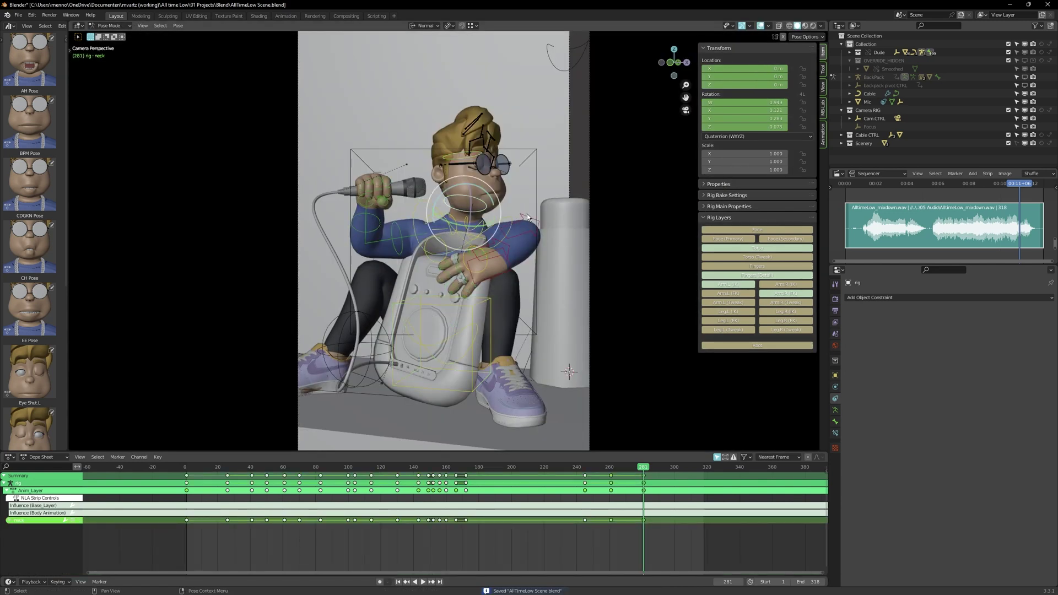
key("r")
key("y")
key("y")
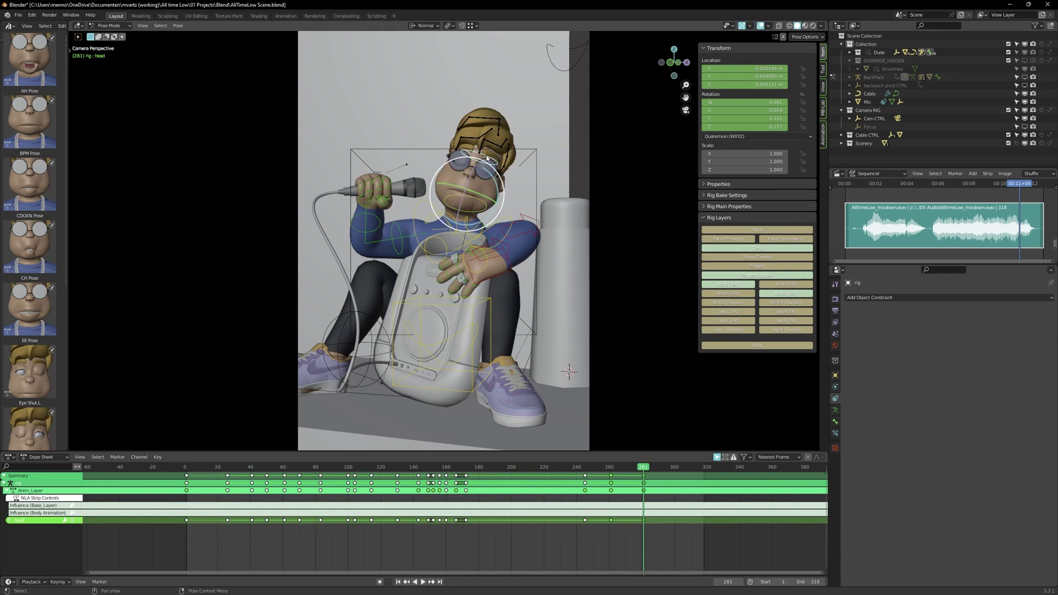
left_click(489, 159)
key("r")
left_click(527, 204)
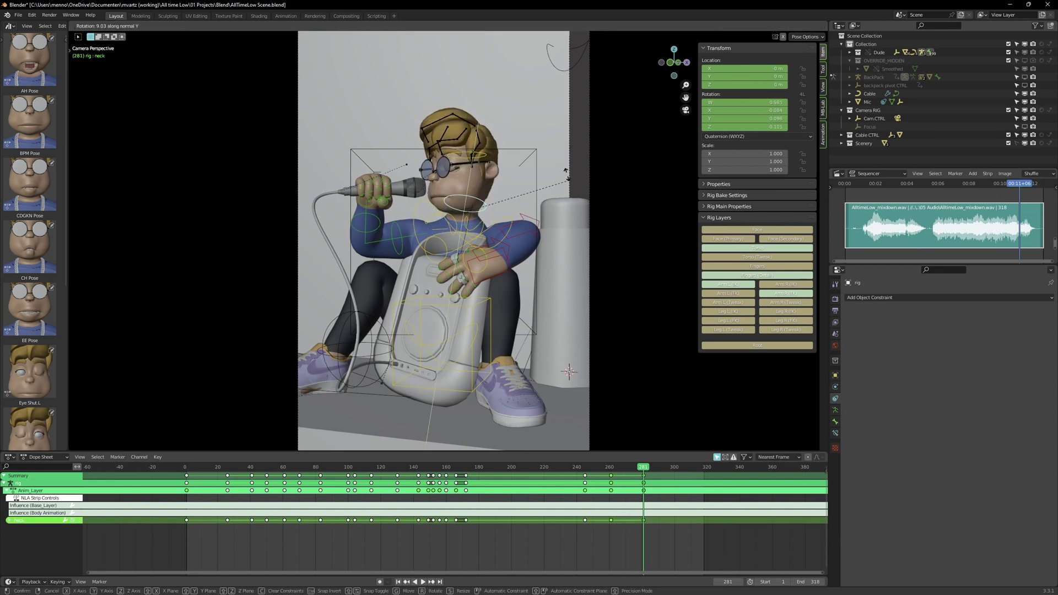
Step: Refine the neck and head tilts with several further rotations
key("r")
left_click(528, 205)
key("r")
left_click(467, 163)
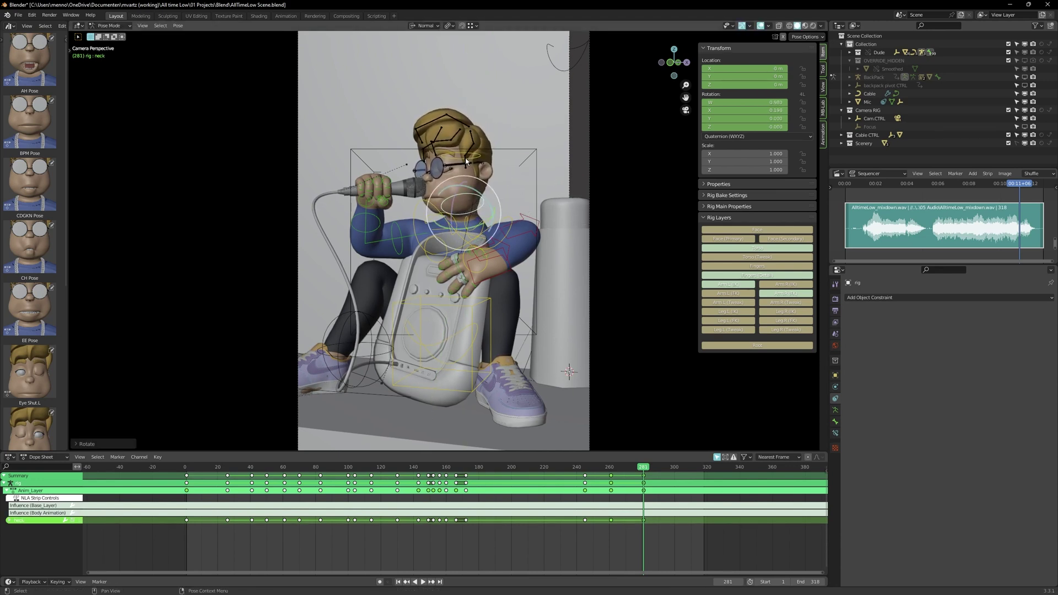
key("r")
left_click(466, 163)
key("r")
left_click(464, 166)
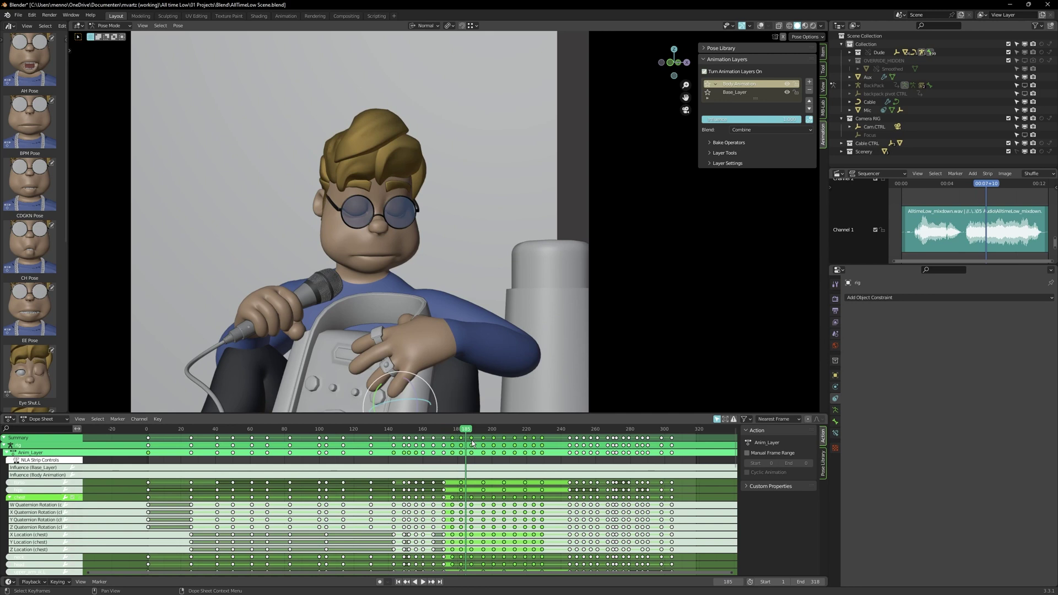
Step: Slide the selected keyframes in time and check the poses at frames 188 to 197
key("g")
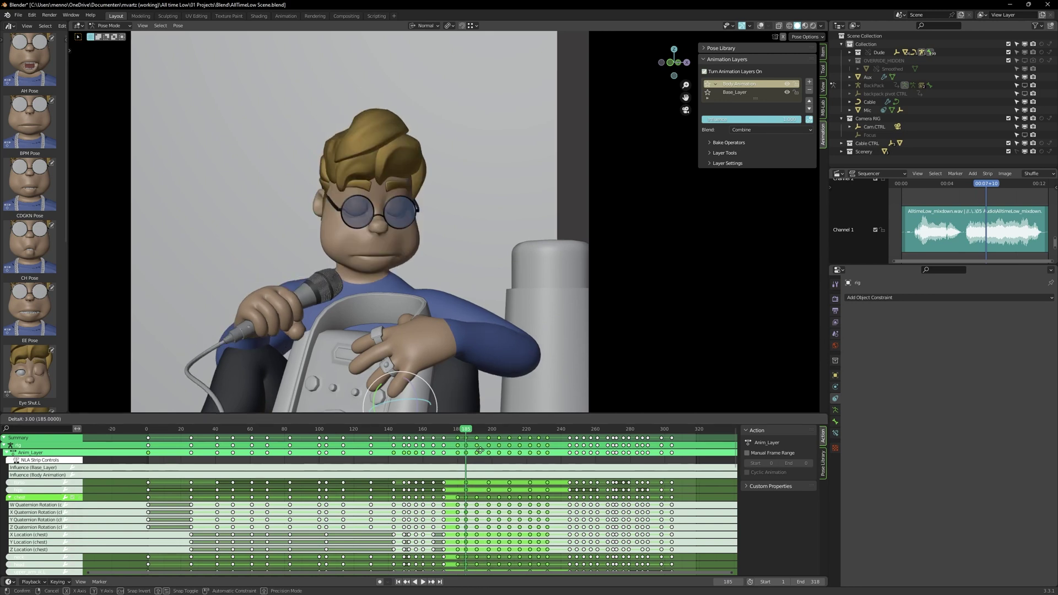
left_click(478, 452)
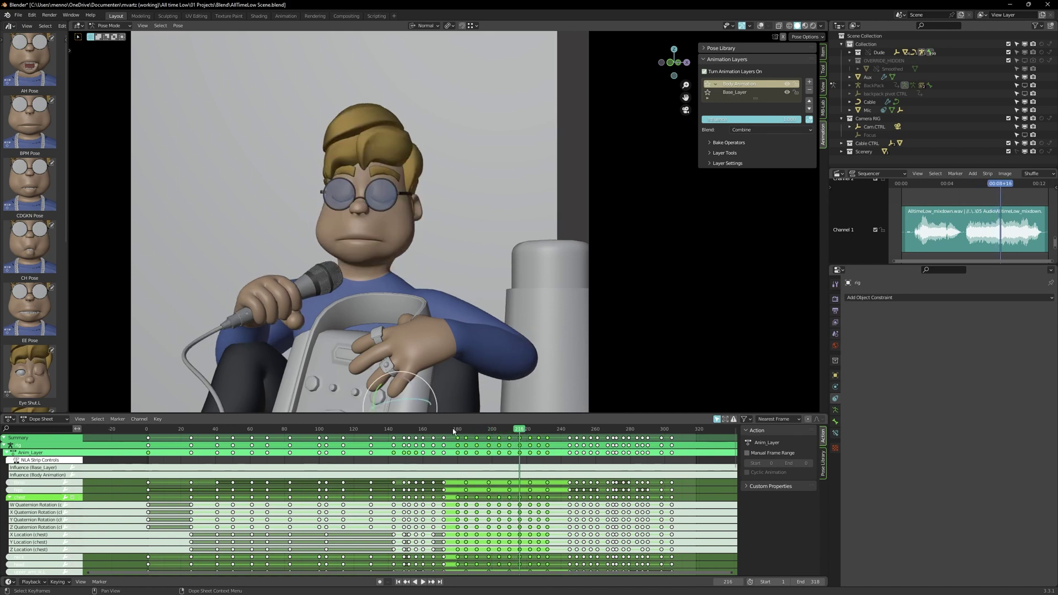
left_click(468, 429)
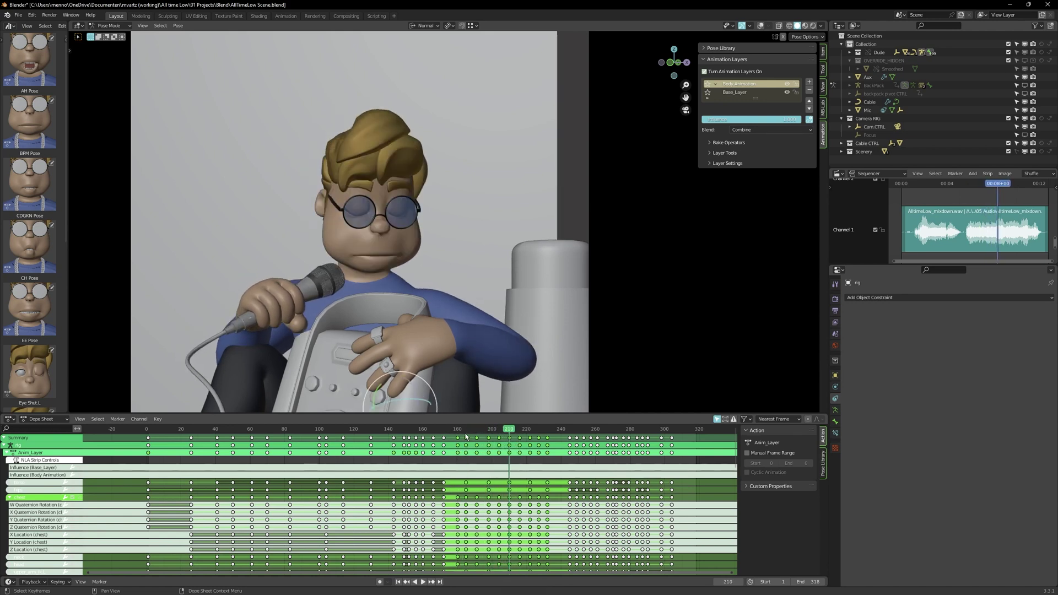
left_click(453, 429)
left_click_drag(470, 429, 486, 429)
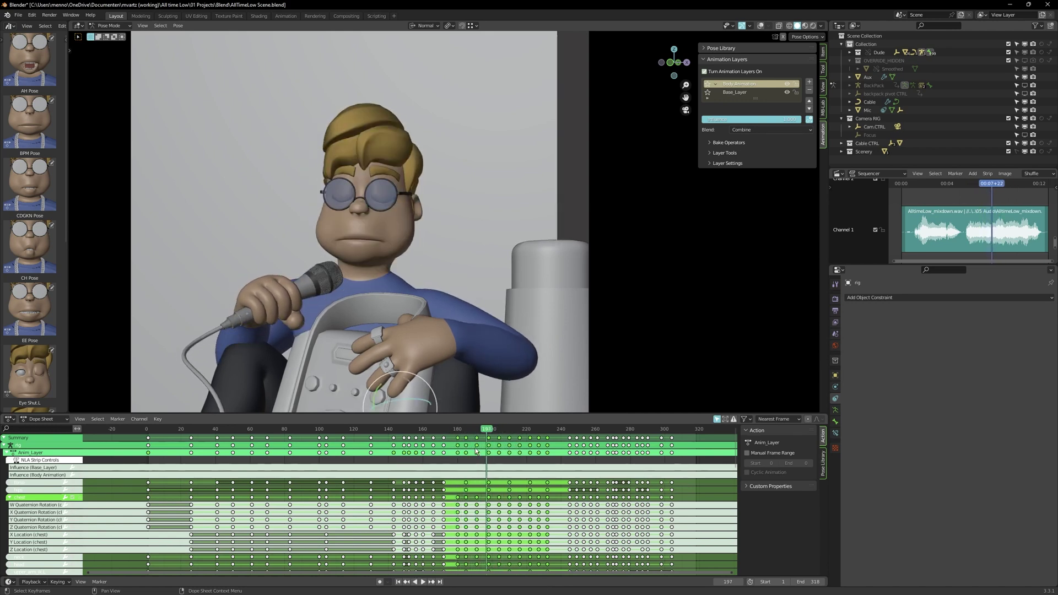
Step: Nudge the frame 197 keys one frame earlier and play to check the timing
left_click(488, 444)
key("g")
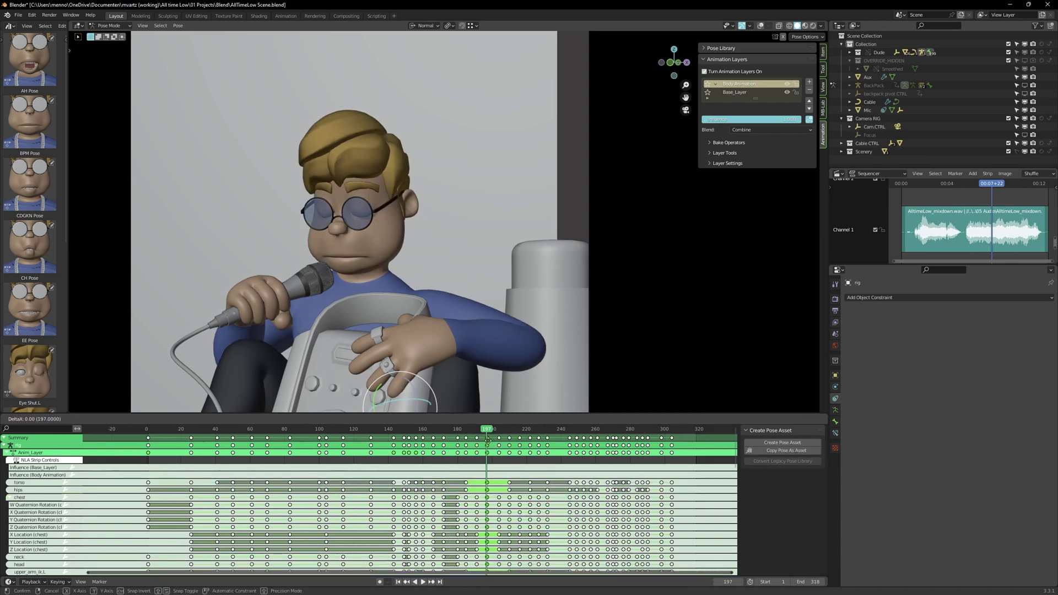
left_click(488, 438)
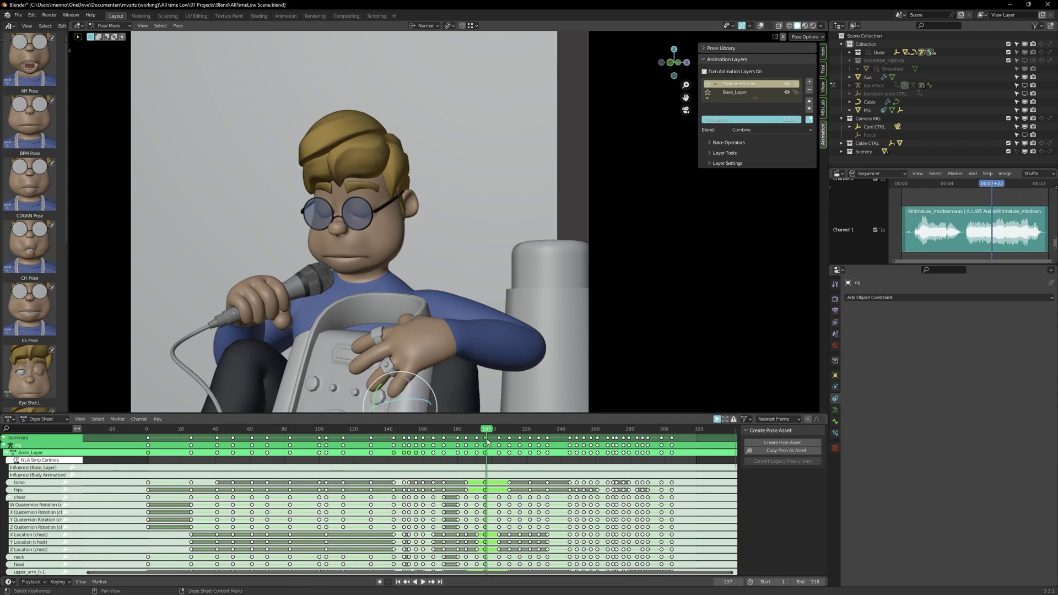
left_click(474, 428)
key("space")
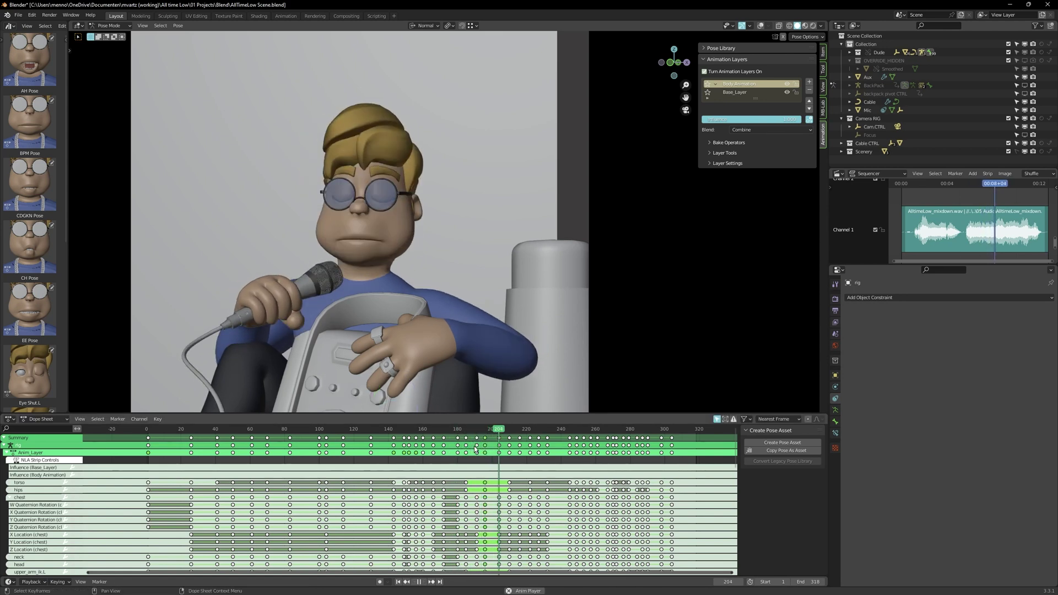
Step: Shift the chest keys near frame 206 two frames earlier, then onto frame 212
left_click(499, 439)
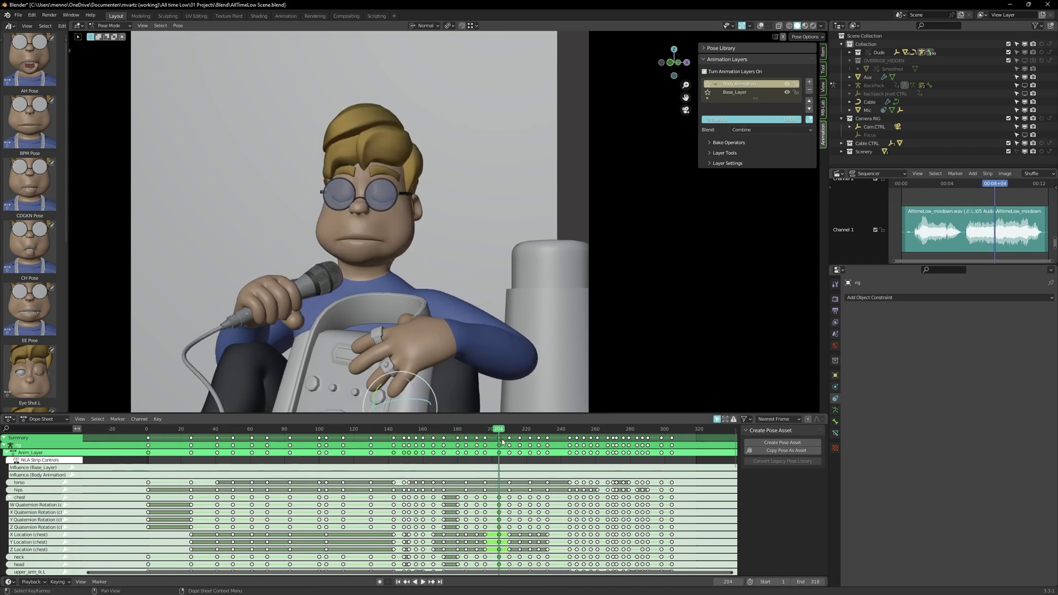
key("g")
left_click(500, 440)
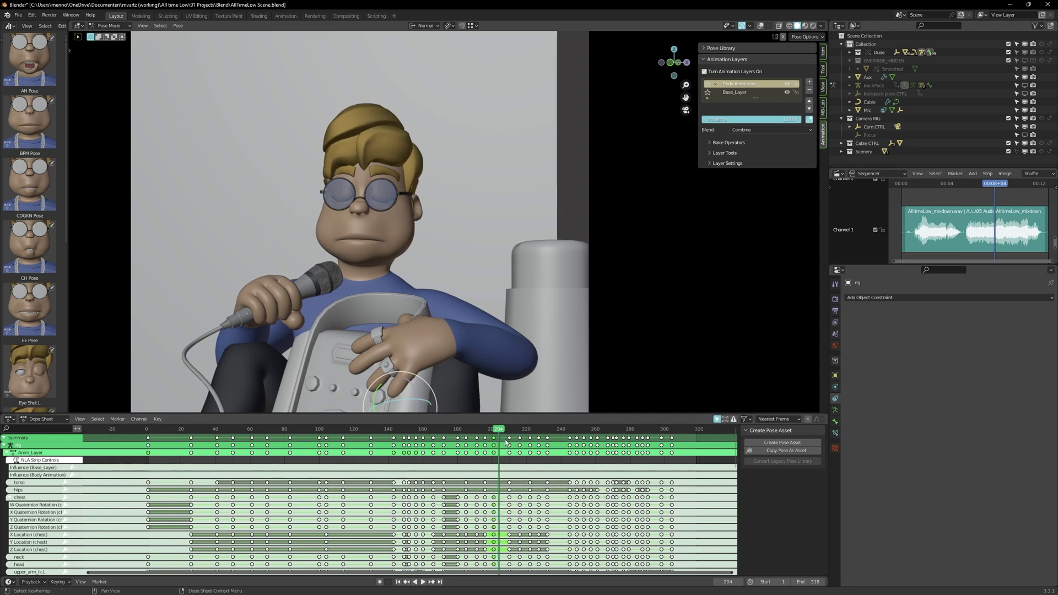
key("Right")
key("Right")
key("space")
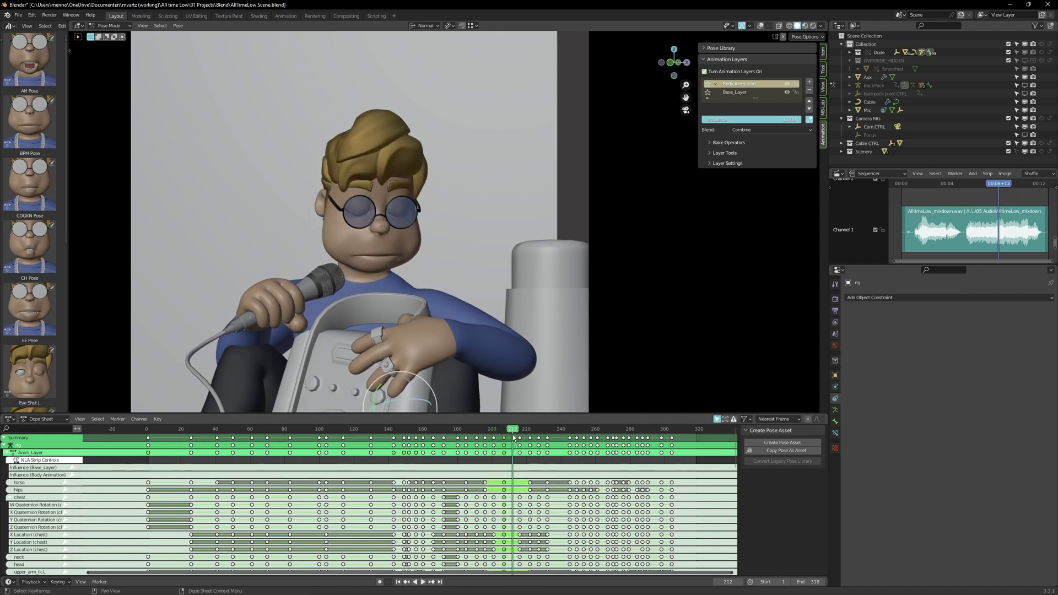
key("g")
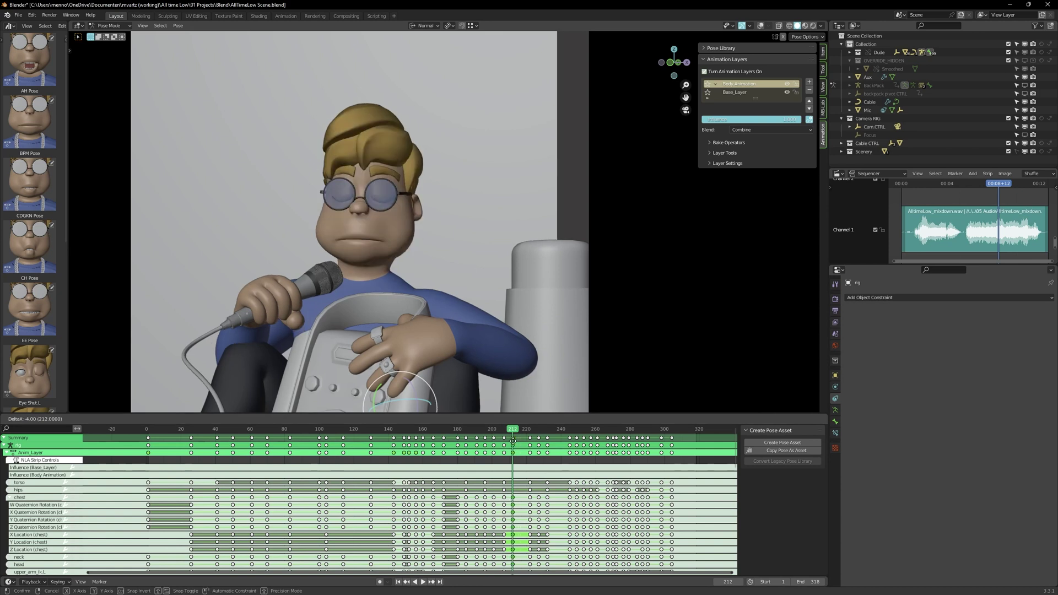
left_click(527, 447)
Step: Move the torso and hips keys from frame 212 to frame 230 and play on
key("i")
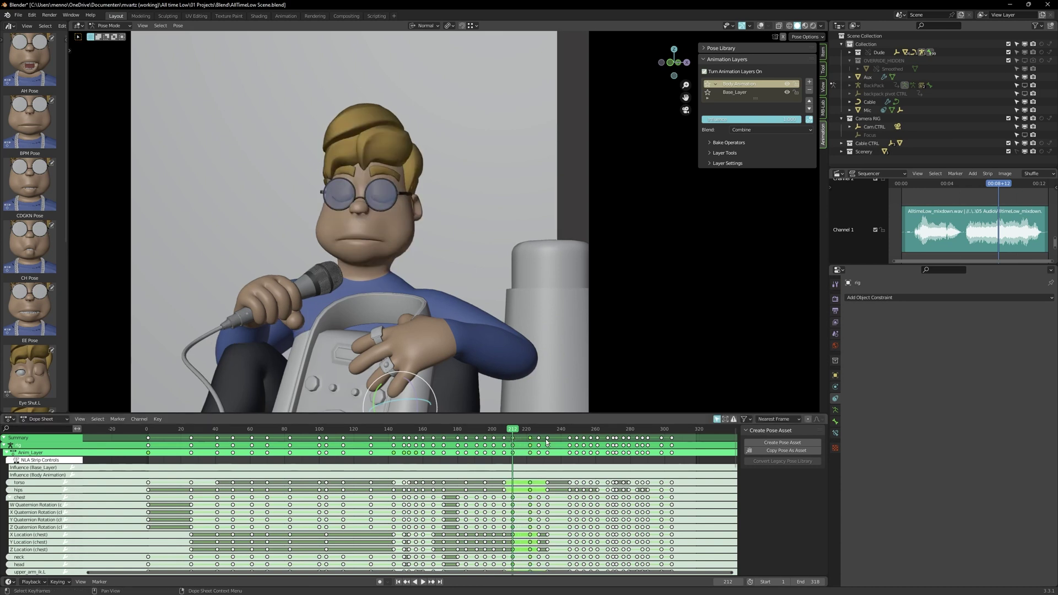
key("c")
key("g")
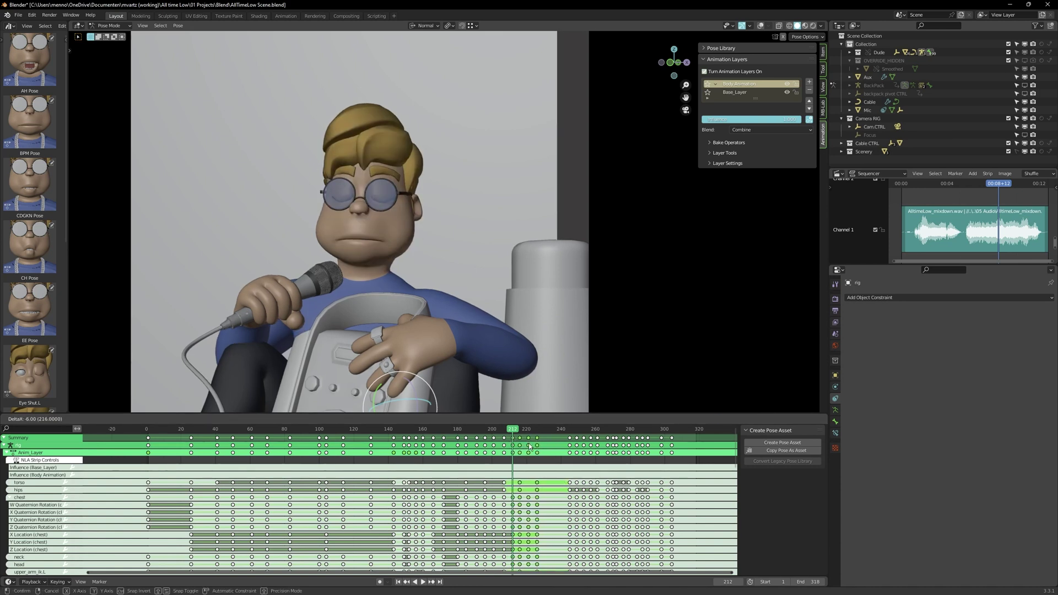
left_click(543, 451)
left_click(543, 429)
key("space")
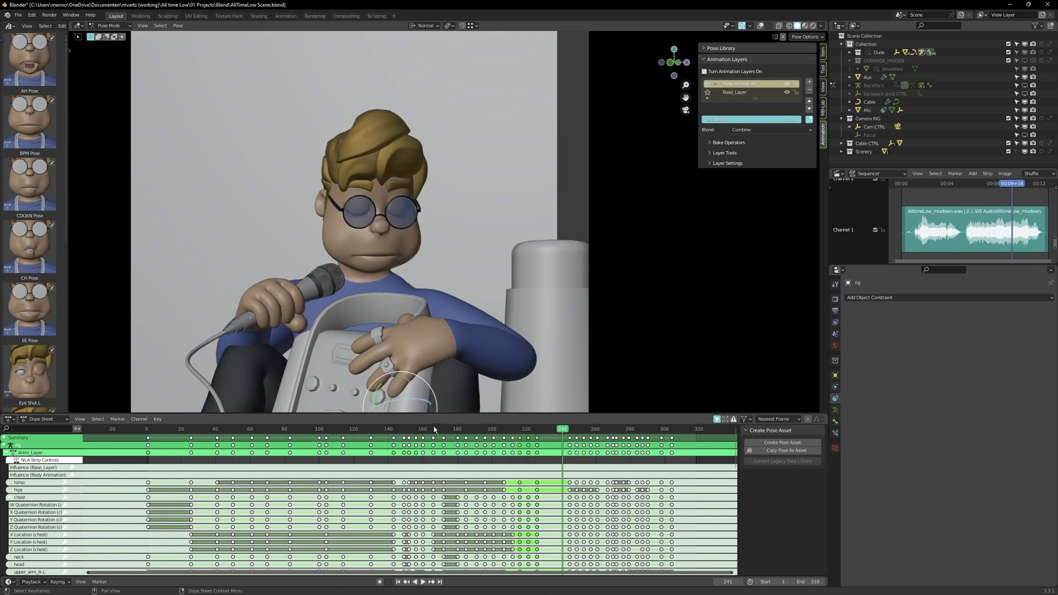
Step: Shift the selected keys 13 frames later and save the scene
left_click(538, 430)
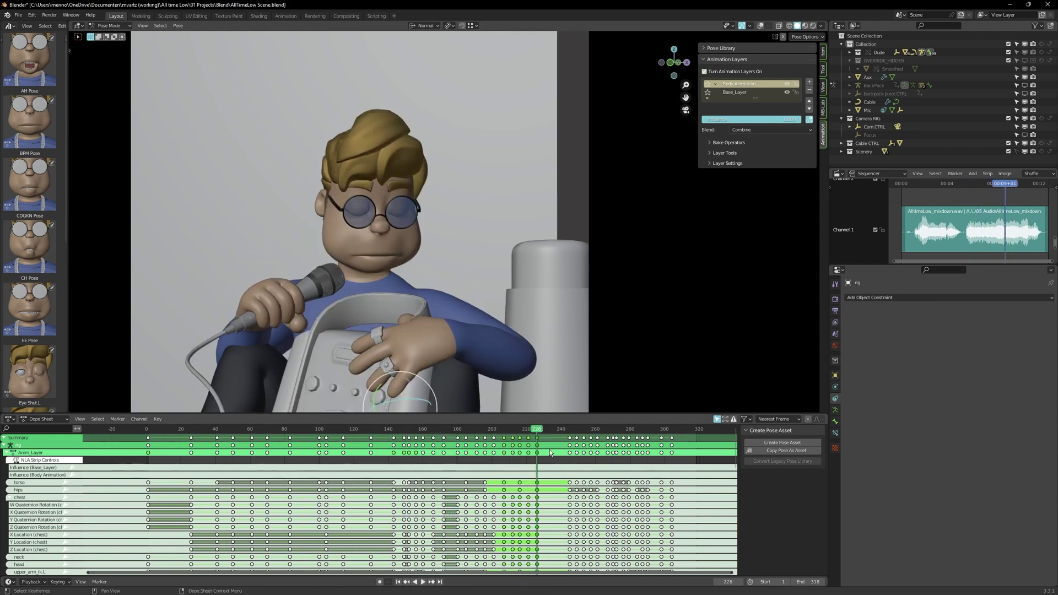
key("g")
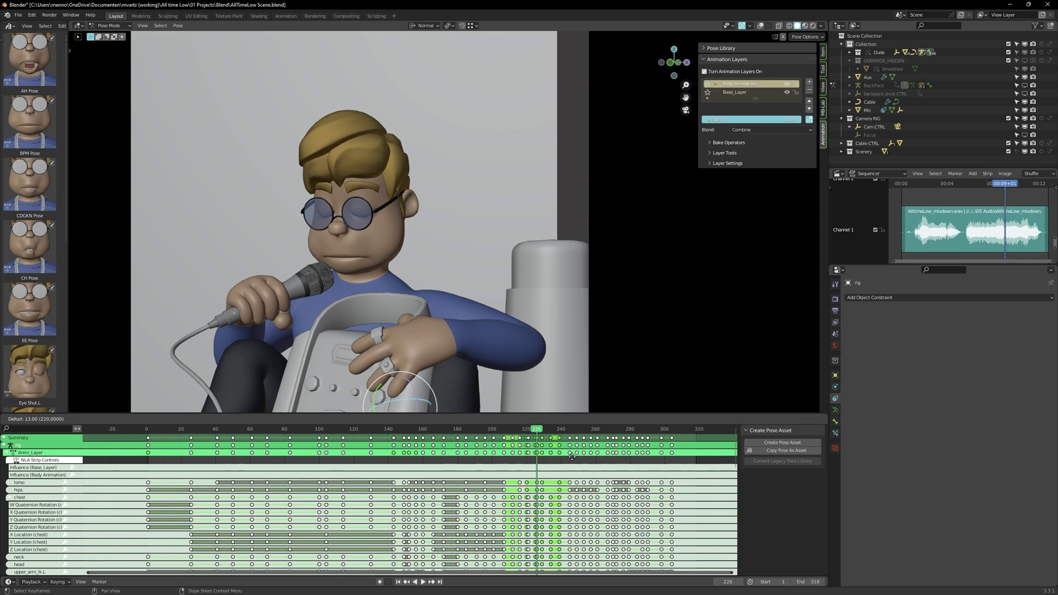
left_click(576, 458)
key("ctrl+s")
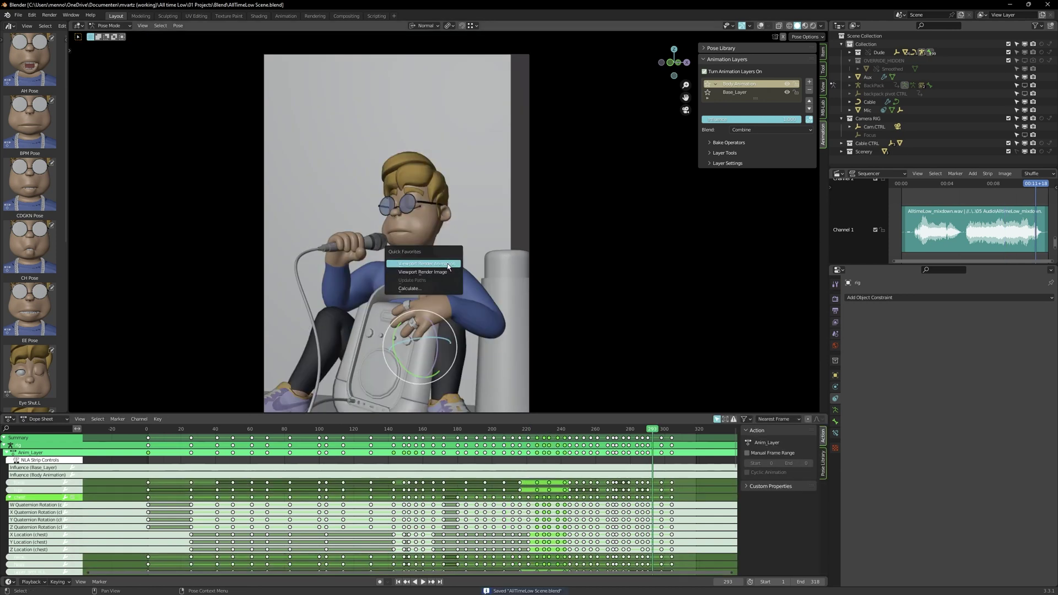
Step: Render a viewport preview, then add a third layer, Foot placement, above Body Animation
key("ctrl+F12")
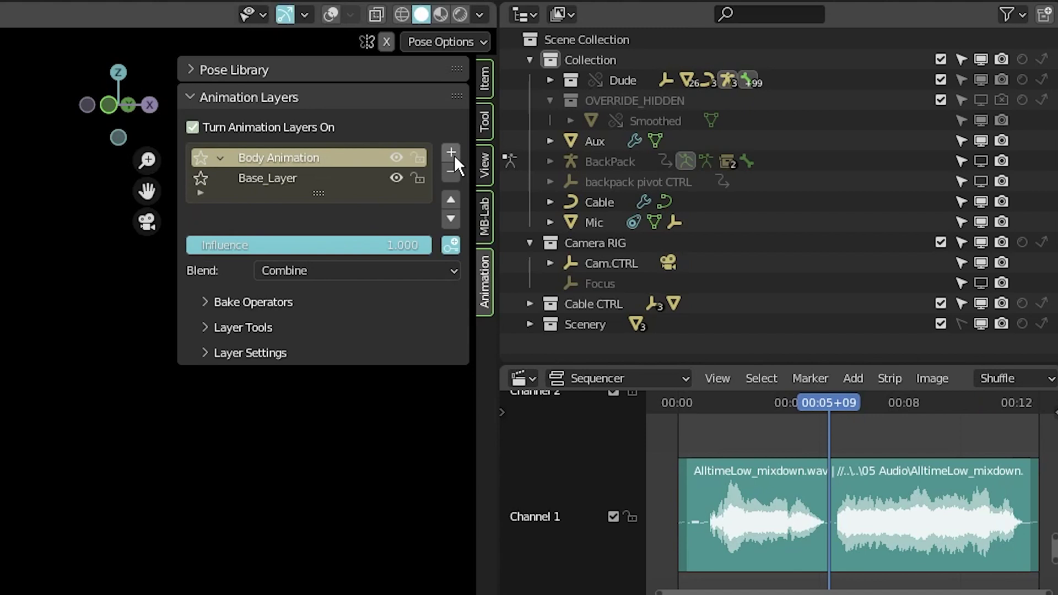
left_click(452, 154)
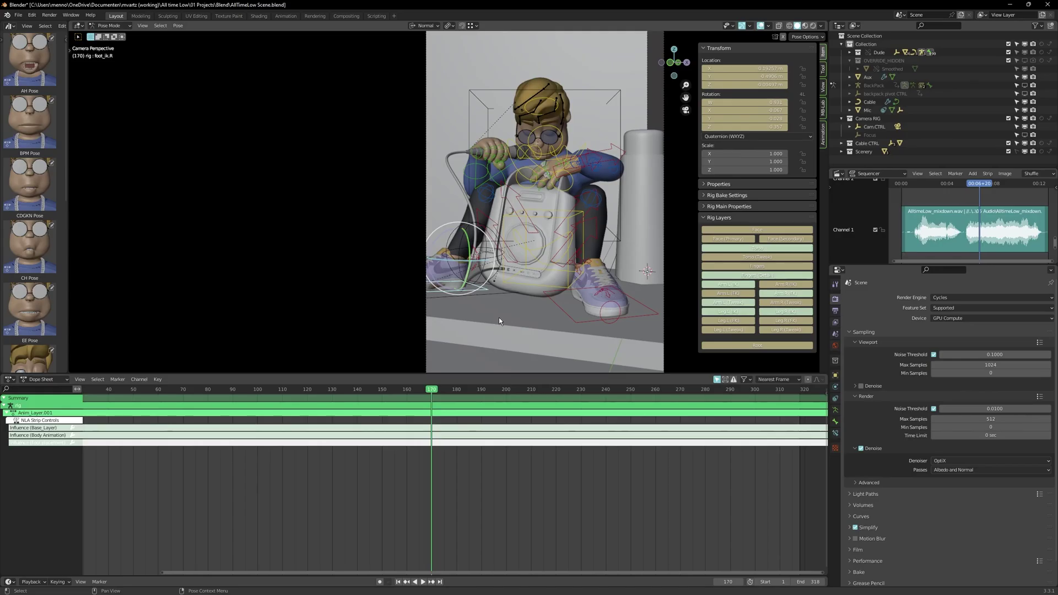
key("i")
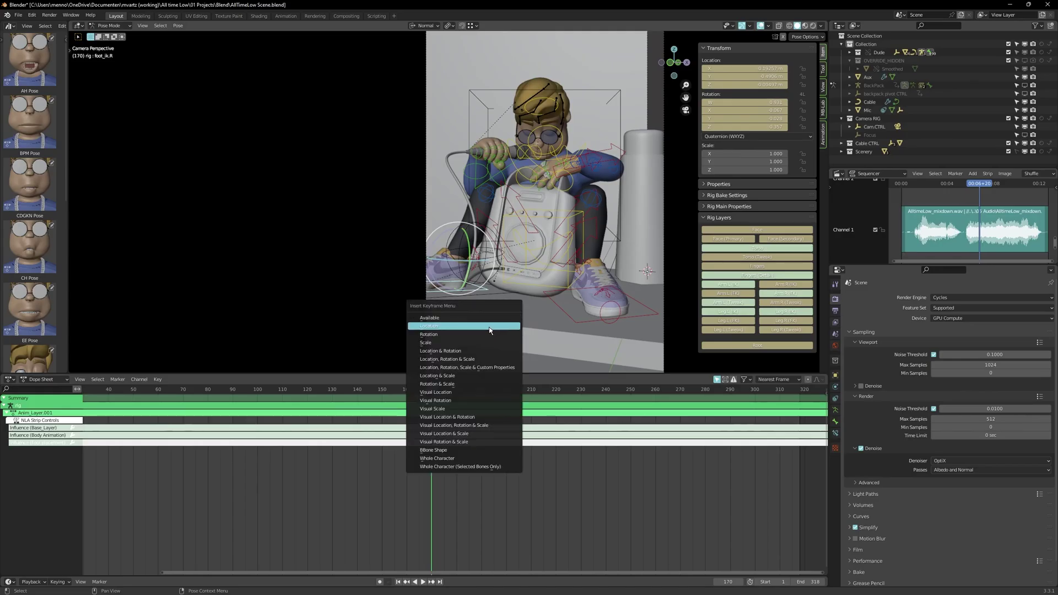
Step: Move the foot control along Y, then rotate it to tilt the foot
left_click(463, 351)
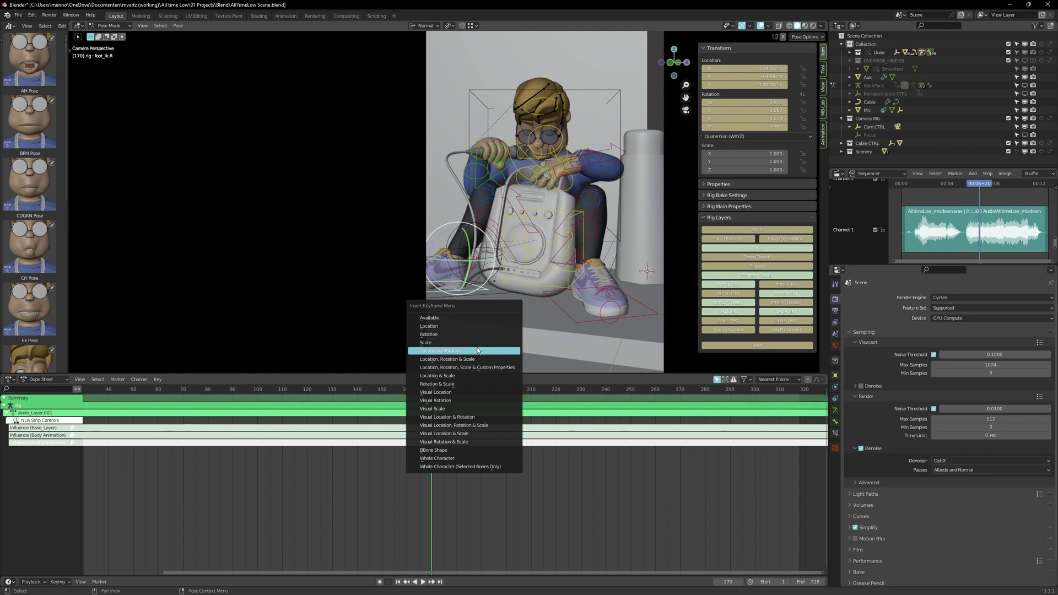
left_click(465, 245)
key("KP_0")
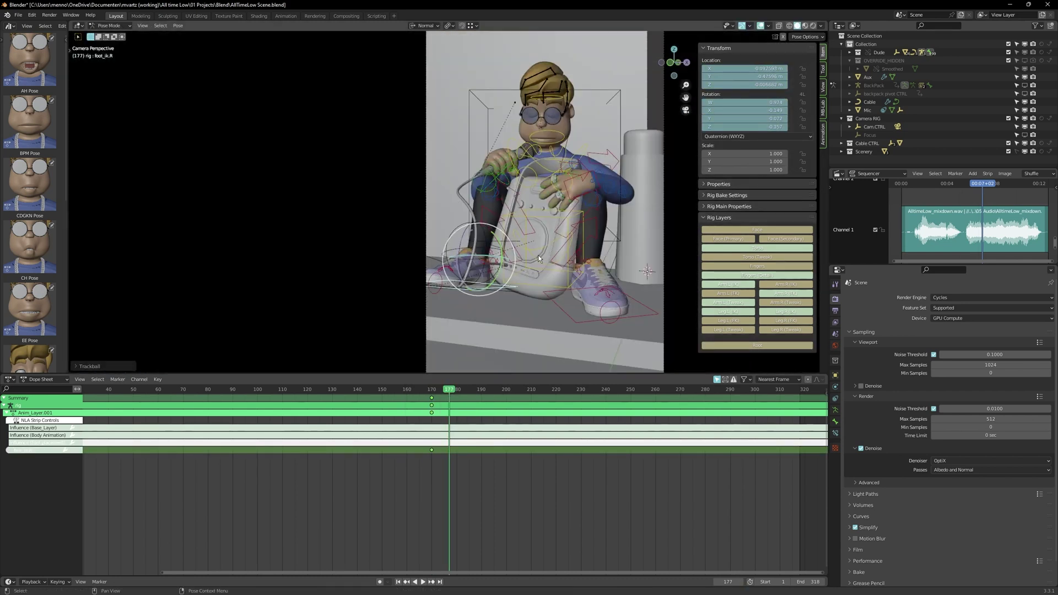
key("g")
key("y")
key("y")
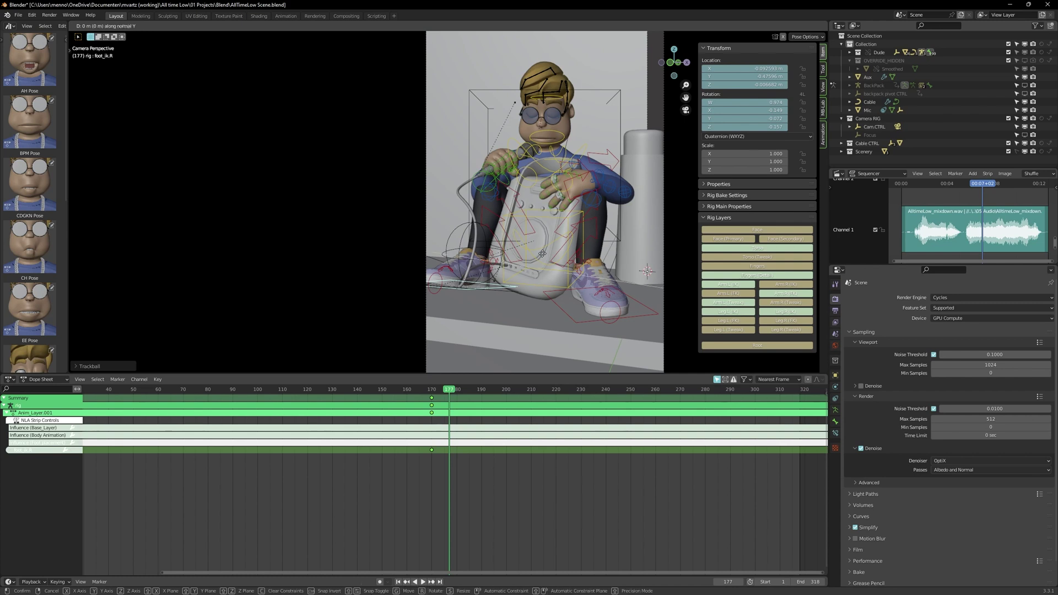
left_click(537, 253)
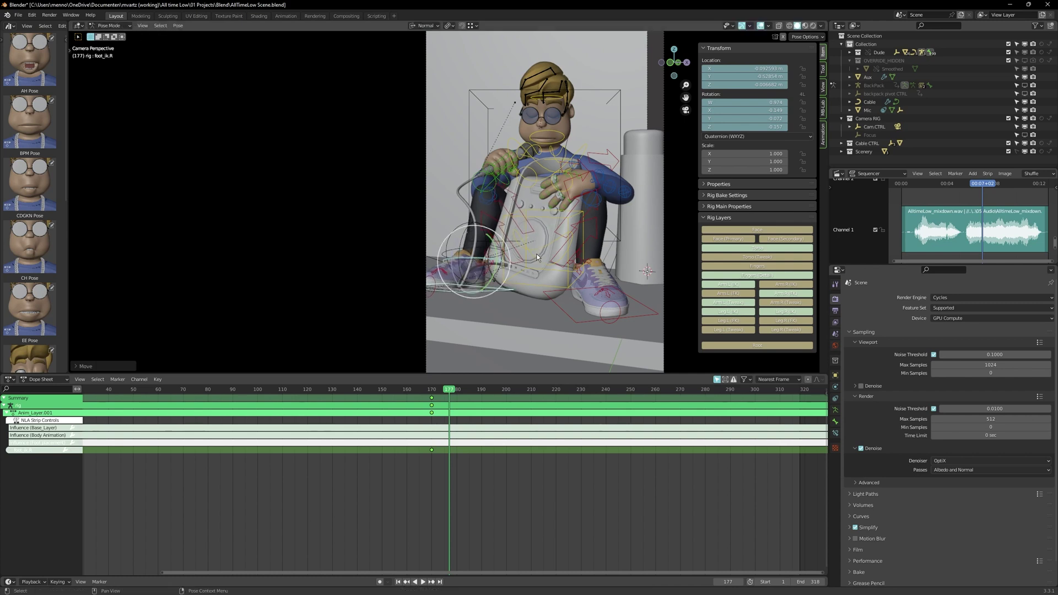
key("g")
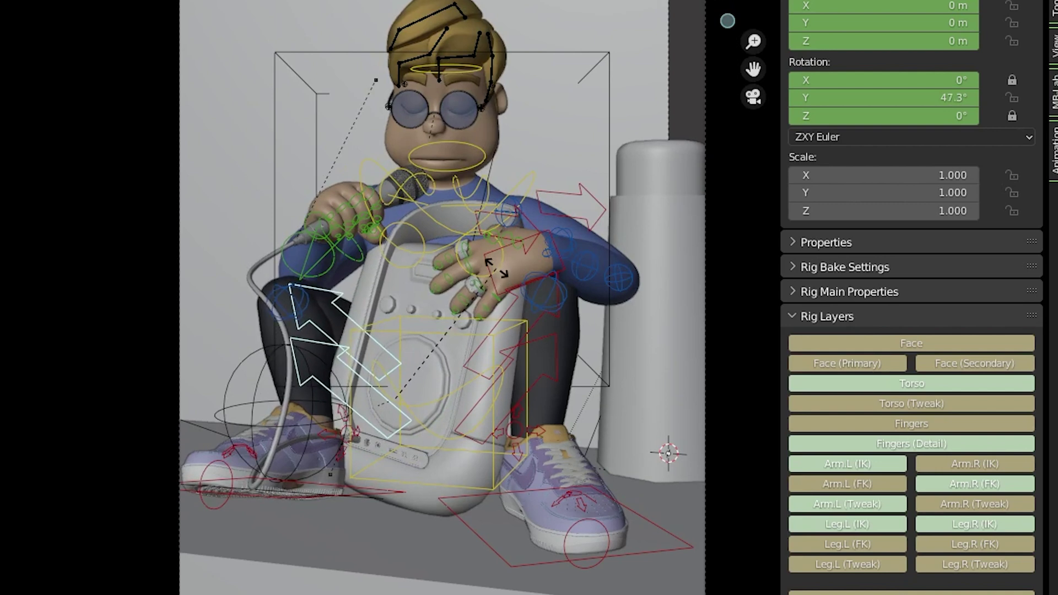
left_click(310, 481)
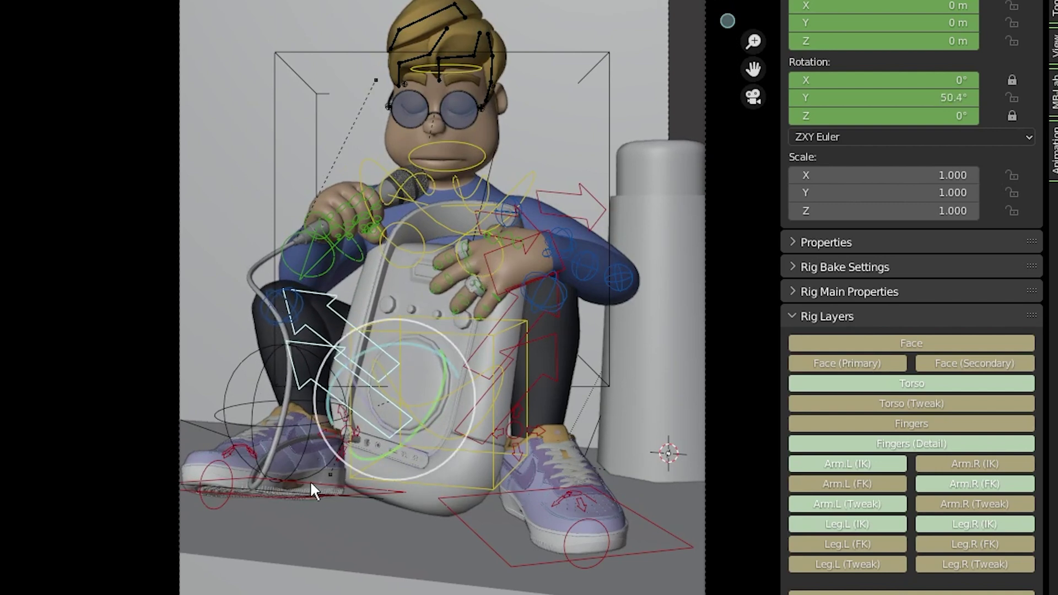
left_click(327, 480)
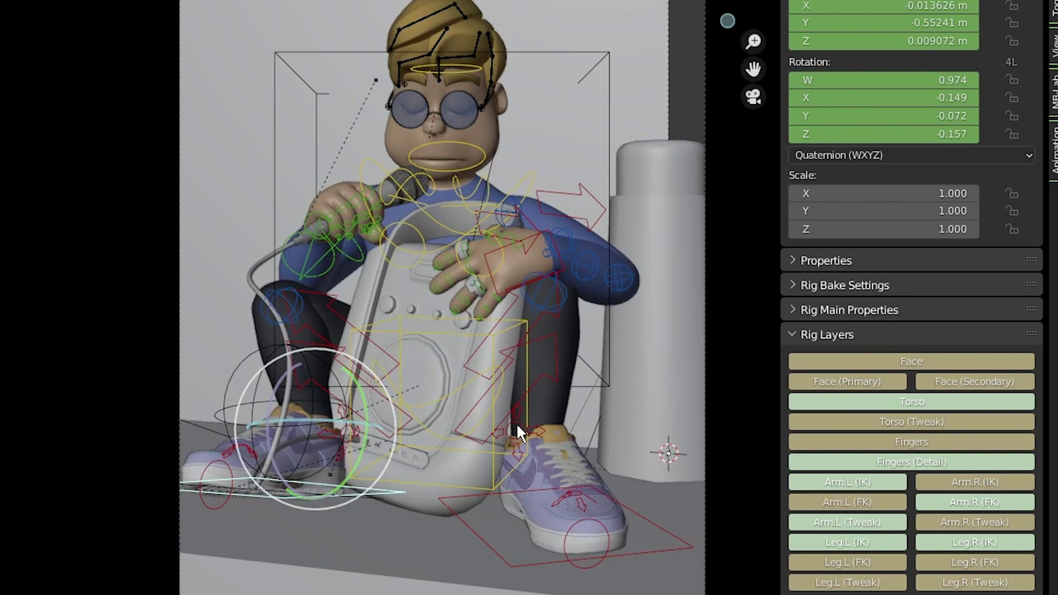
key("r")
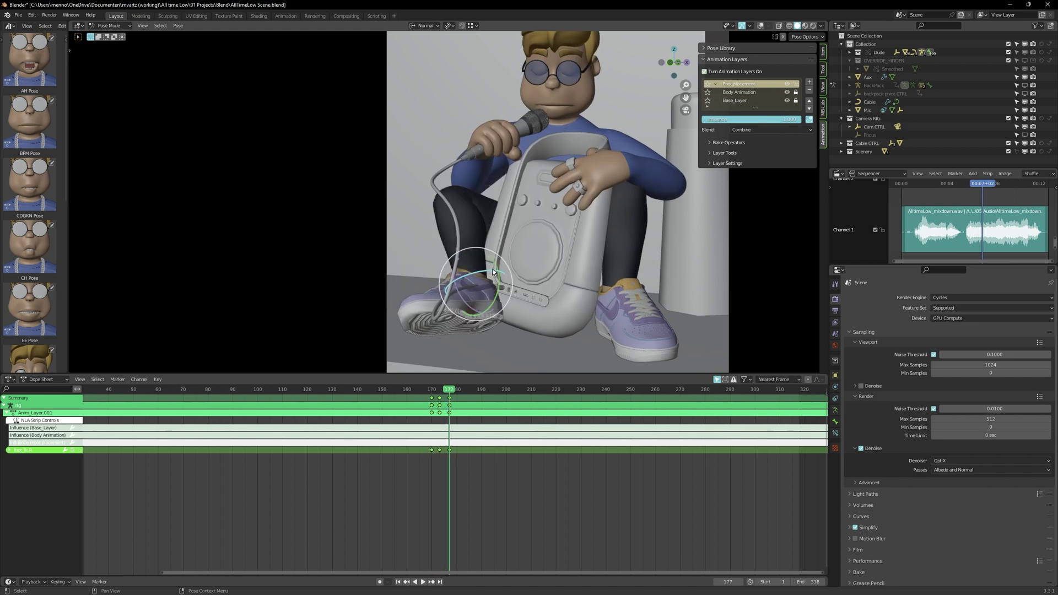
Step: Review the pose across keyframes, then shift the head bone's frame-0 keys 10 frames later
key("Down")
key("Up")
key("Down")
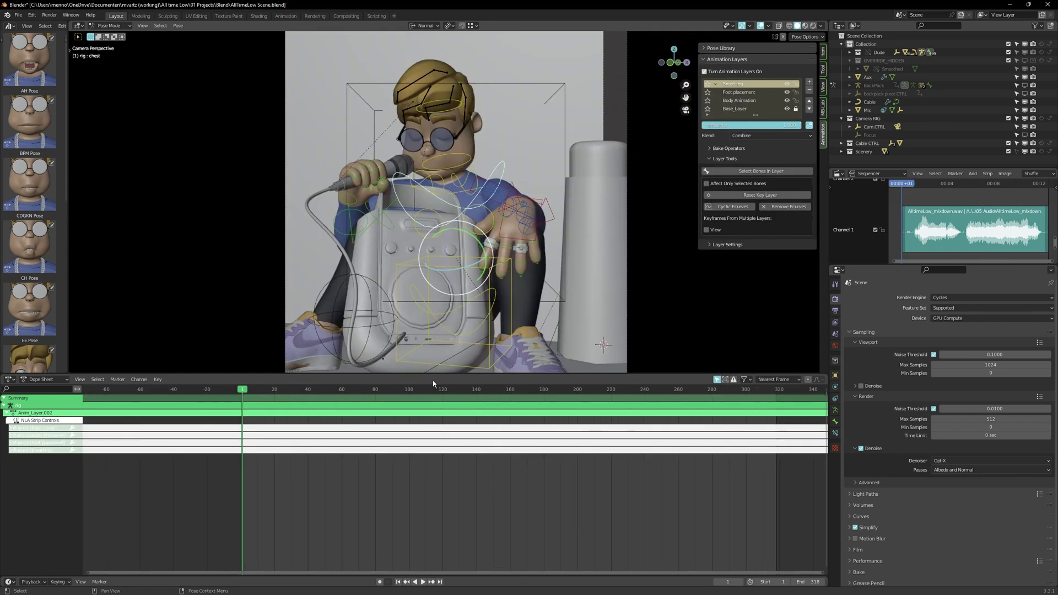
left_click(447, 206)
left_click(490, 189)
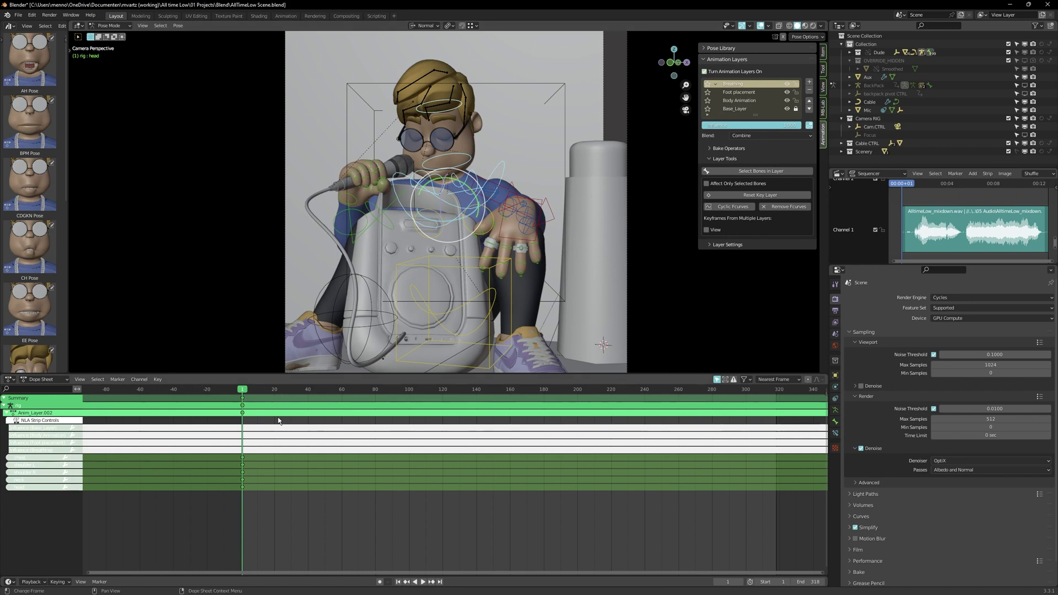
left_click(243, 457)
key("g")
left_click(258, 404)
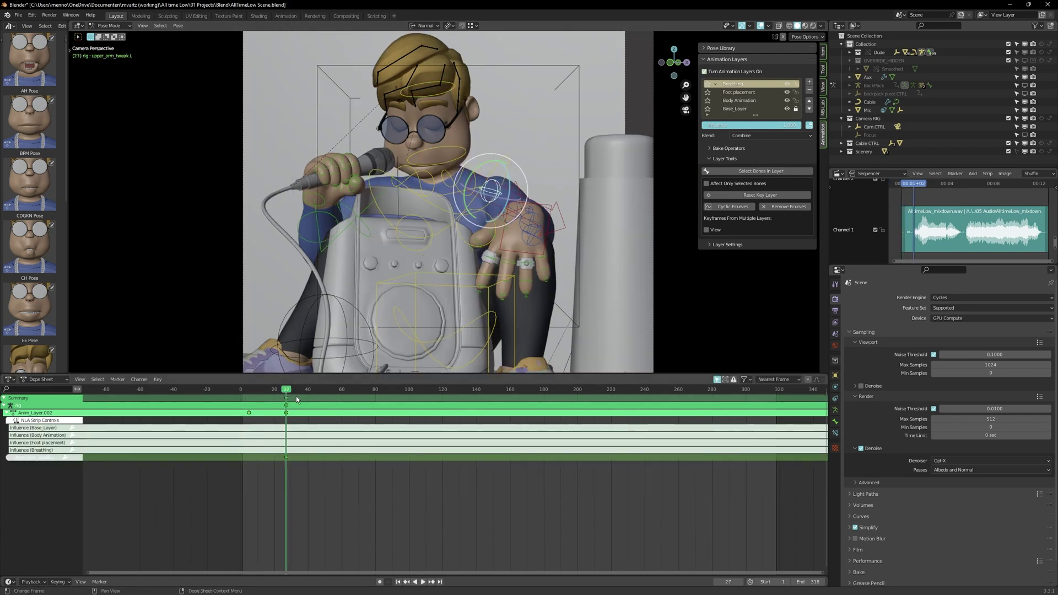
Step: Key the breathing pose at frame 5 and frame 60, scrubbing through the motion
left_click(249, 390)
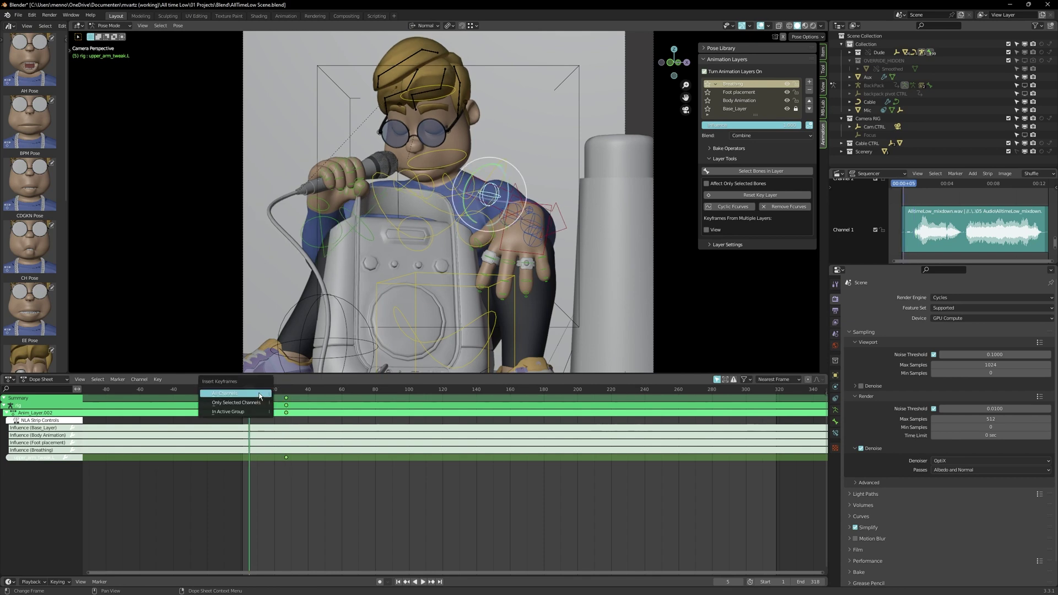
key("i")
left_click_drag(248, 390, 341, 390)
left_click(283, 391)
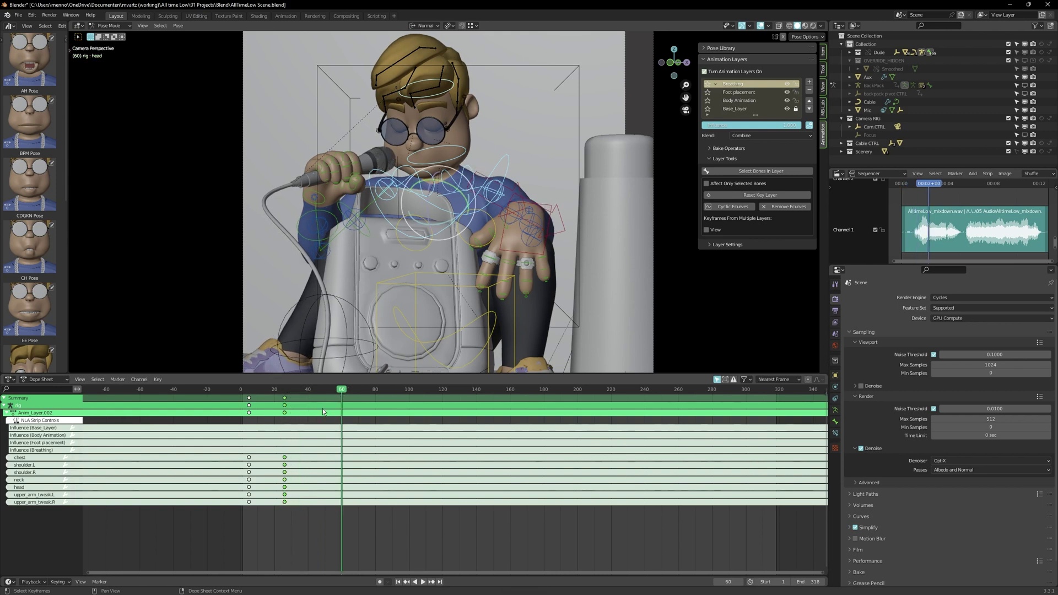
key("i")
left_click(249, 389)
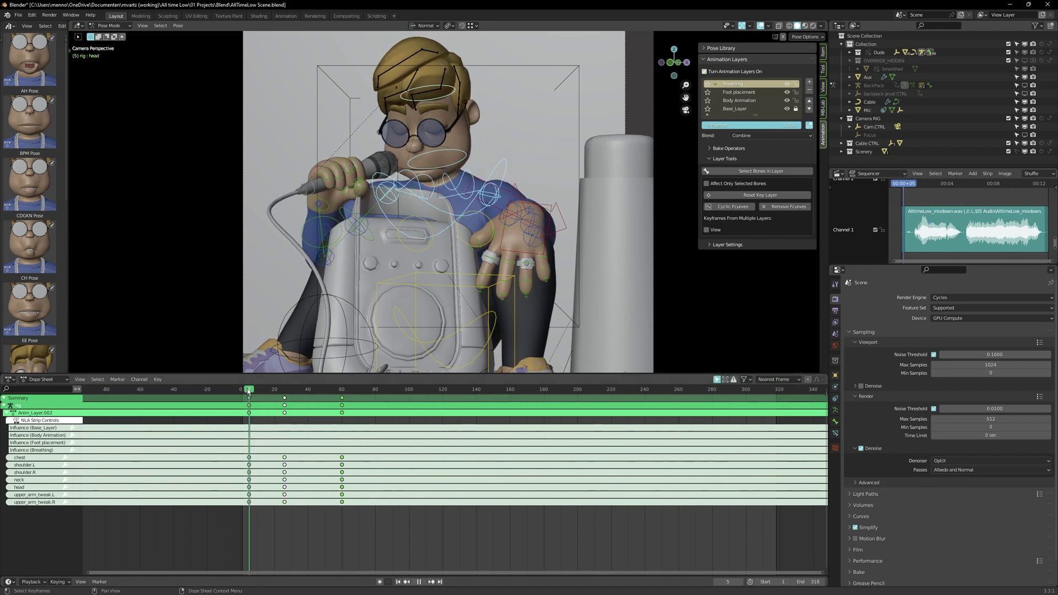
Step: Lower the Breathing layer influence to 0.5, then 0.75, checking each with playback
left_click(250, 389)
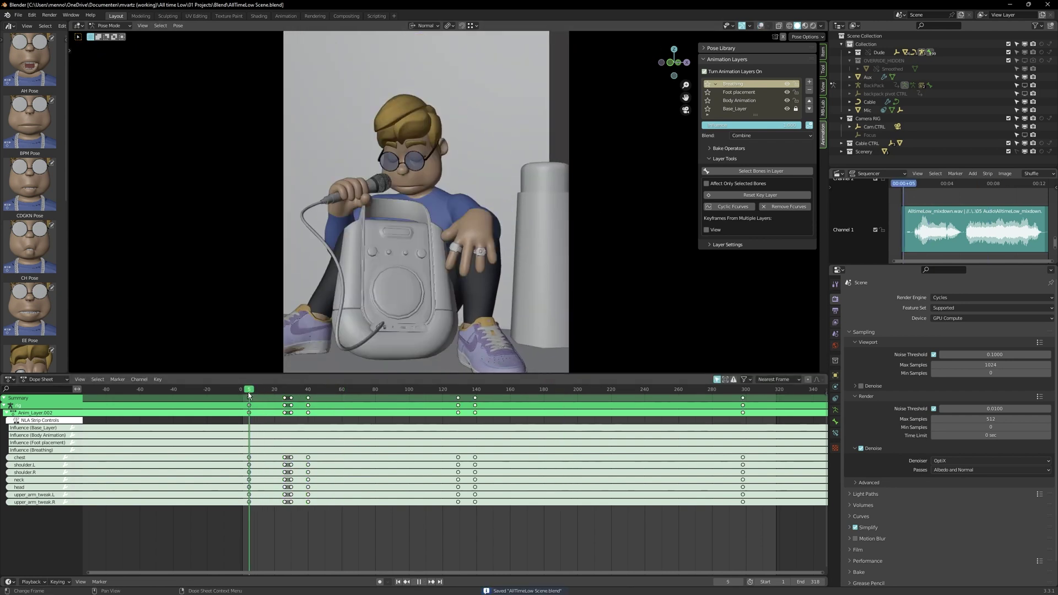
key("space")
key("space")
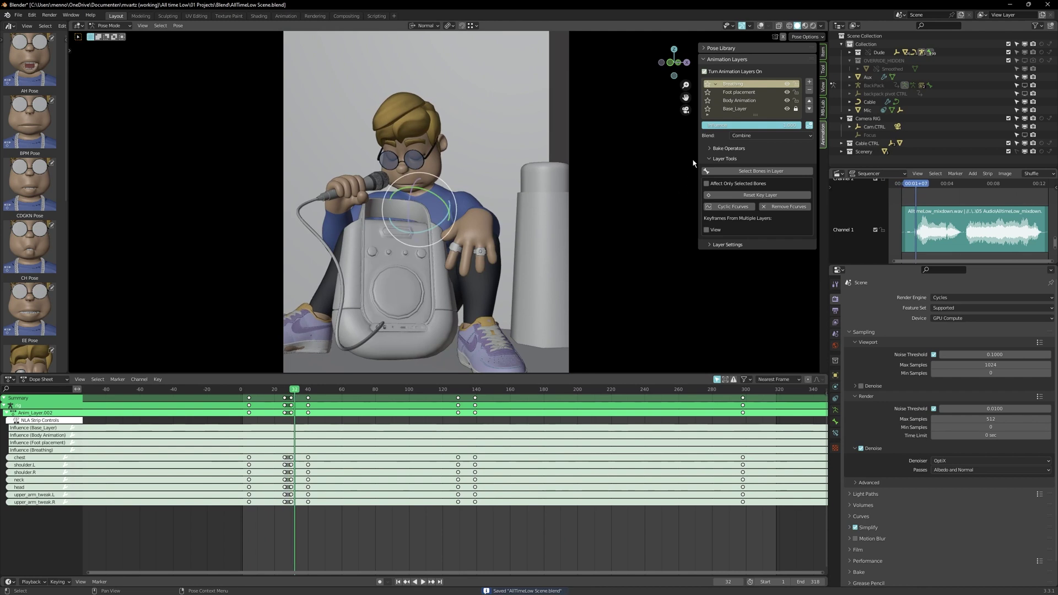
left_click_drag(790, 126, 774, 126)
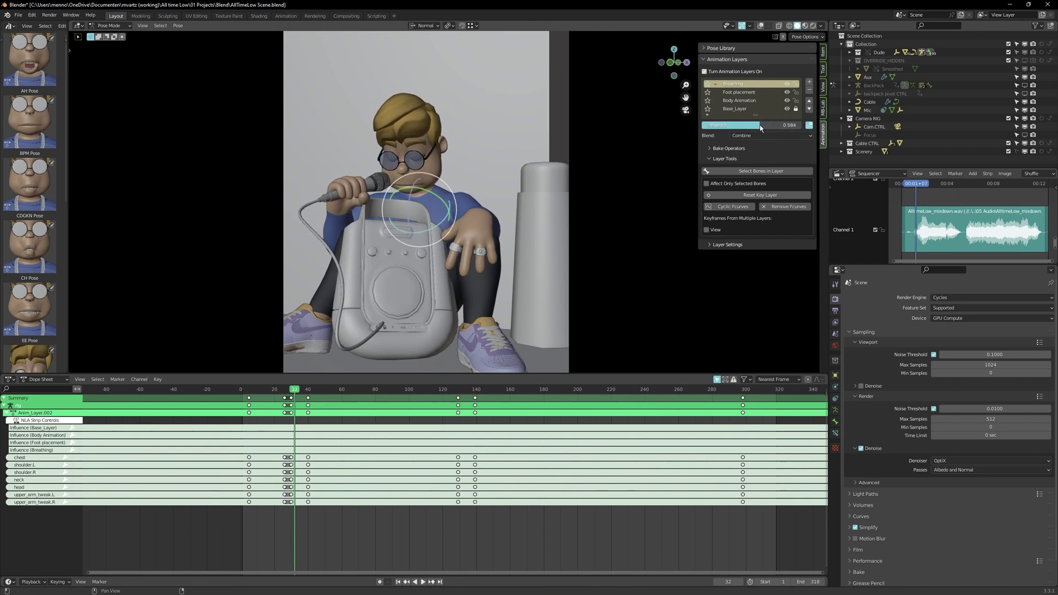
type(".5")
key("Return")
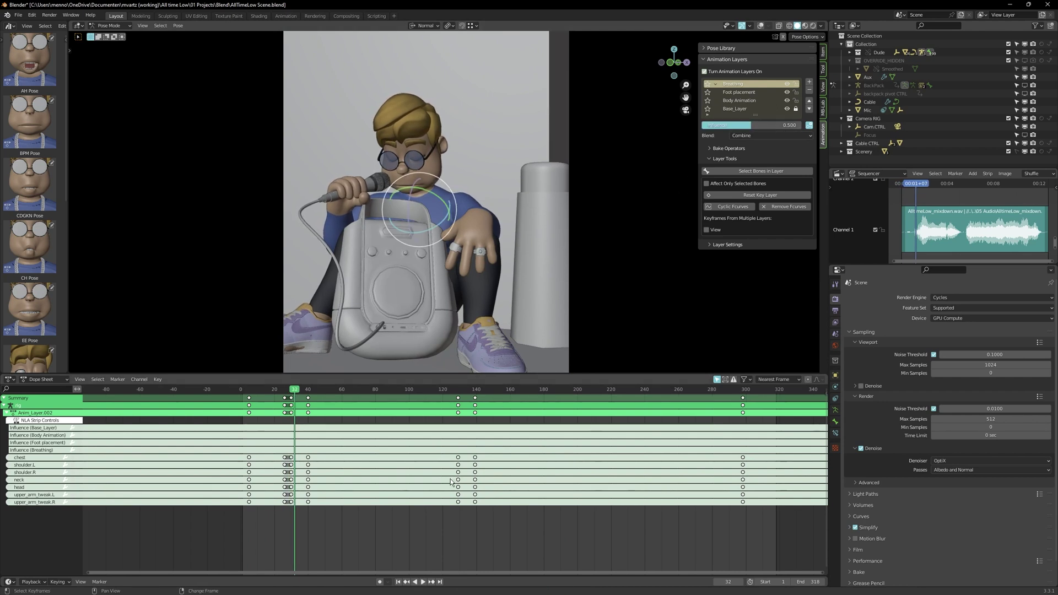
key("space")
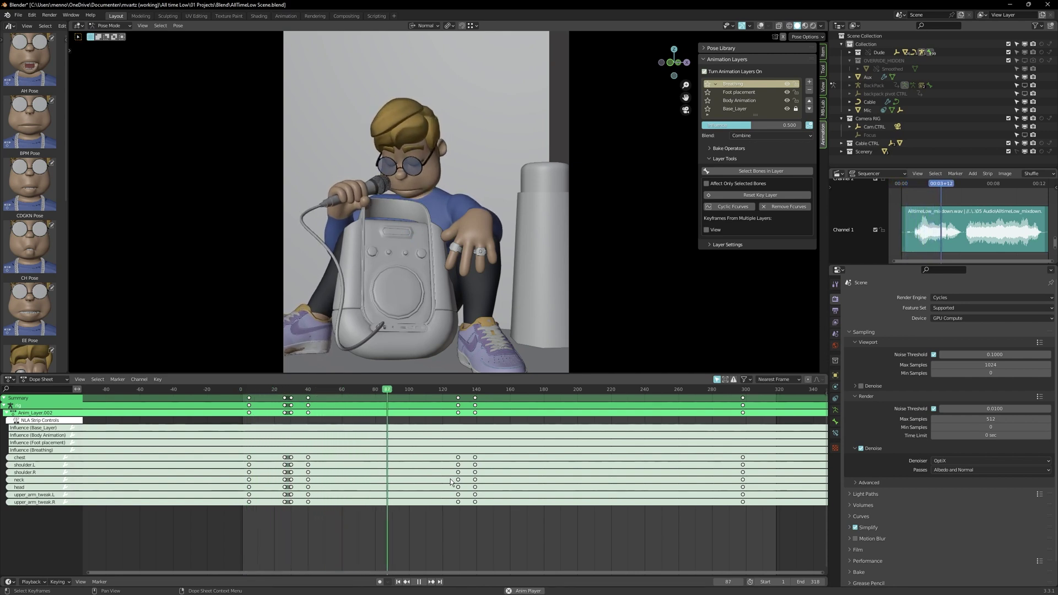
key("space")
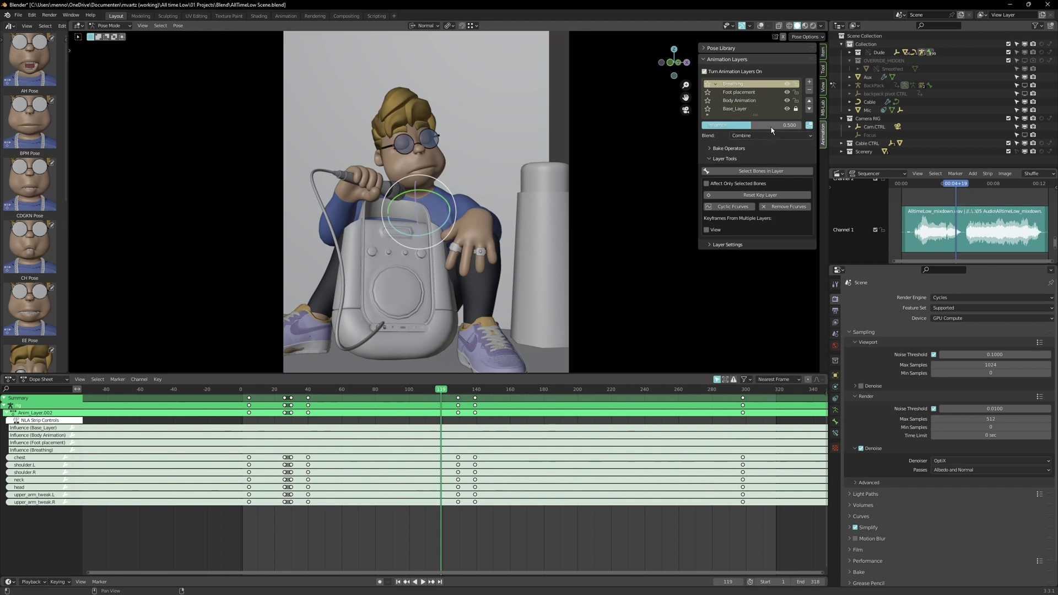
type("5")
key("Return")
key("shift+Left")
key("space")
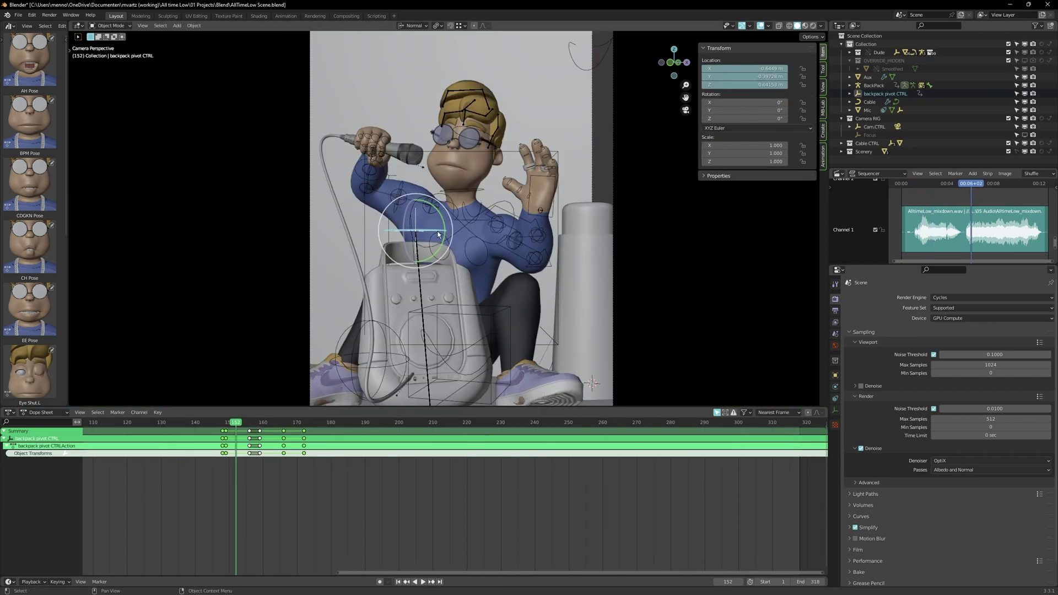
Step: Cancel a Y rotation of the backpack pivot, scrub the frames, then reselect the rig
key("r")
key("y")
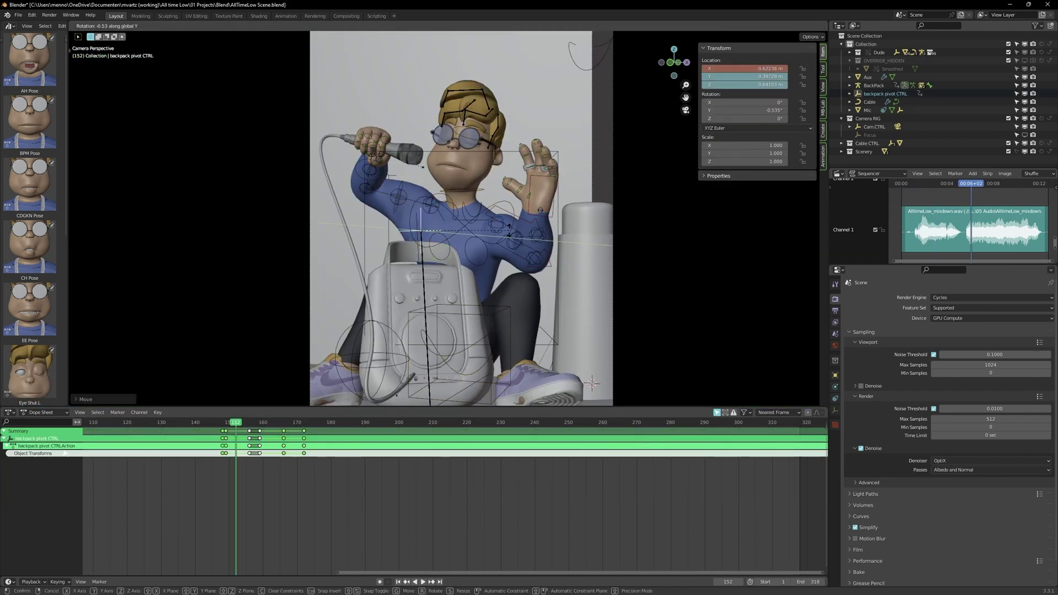
right_click(502, 240)
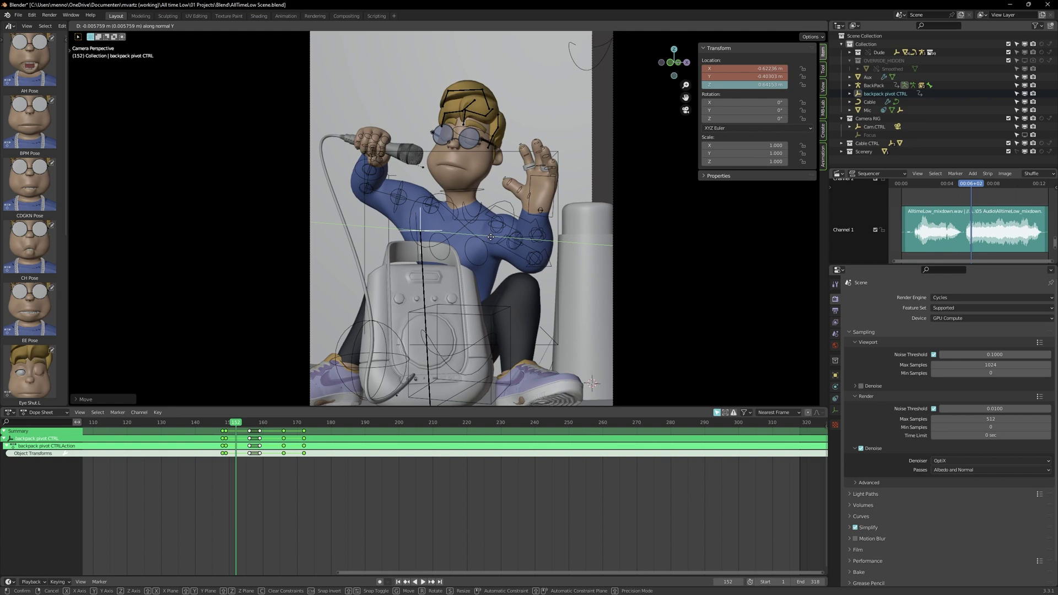
left_click_drag(237, 438, 261, 436)
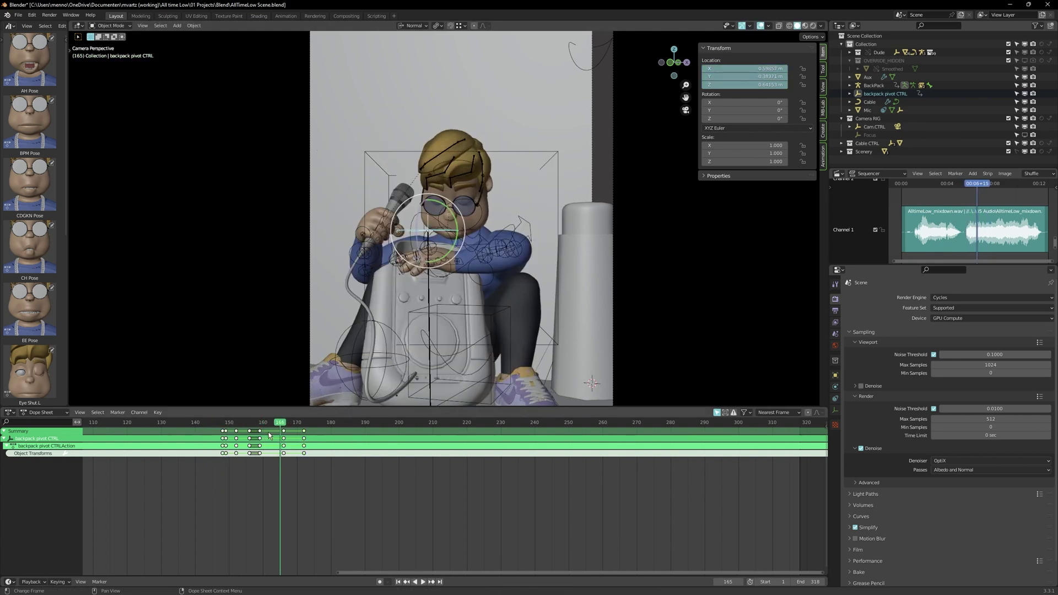
left_click(477, 256)
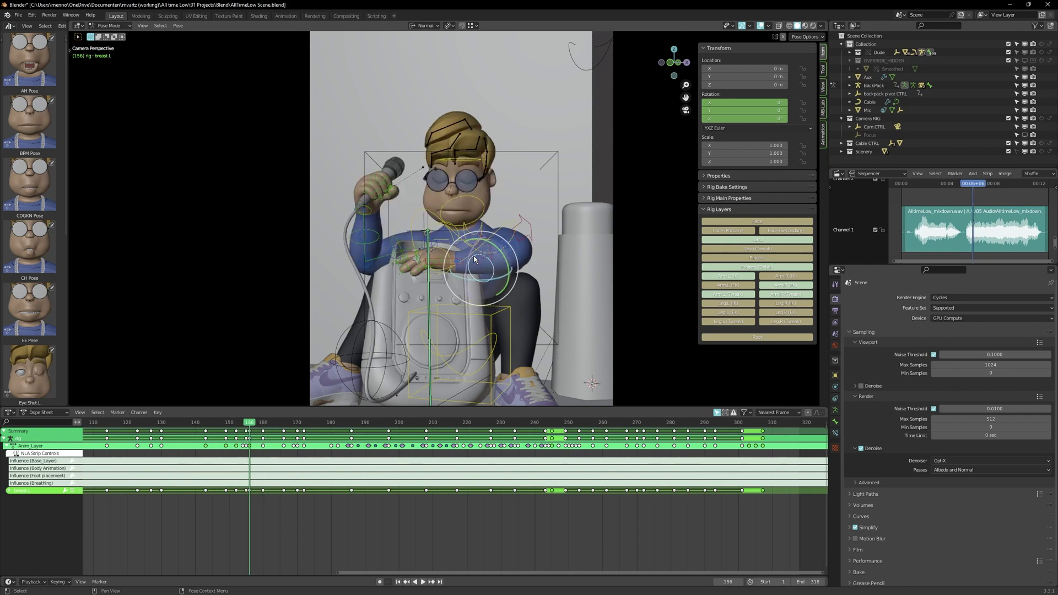
Step: Select hand_ik.L and all rig bones, and show the Animation tab's layer list
left_click(476, 257)
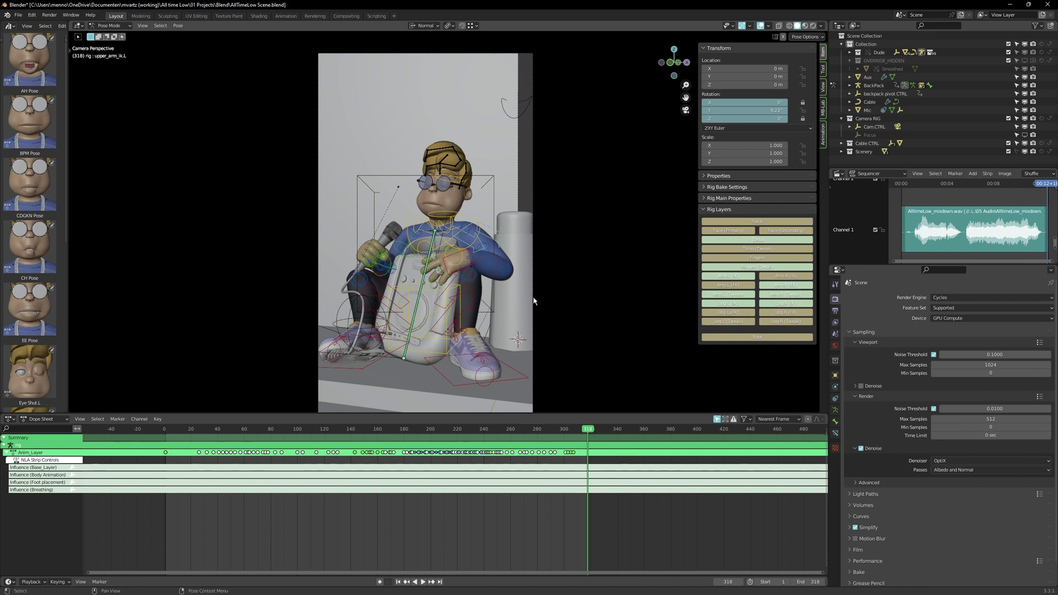
key("a")
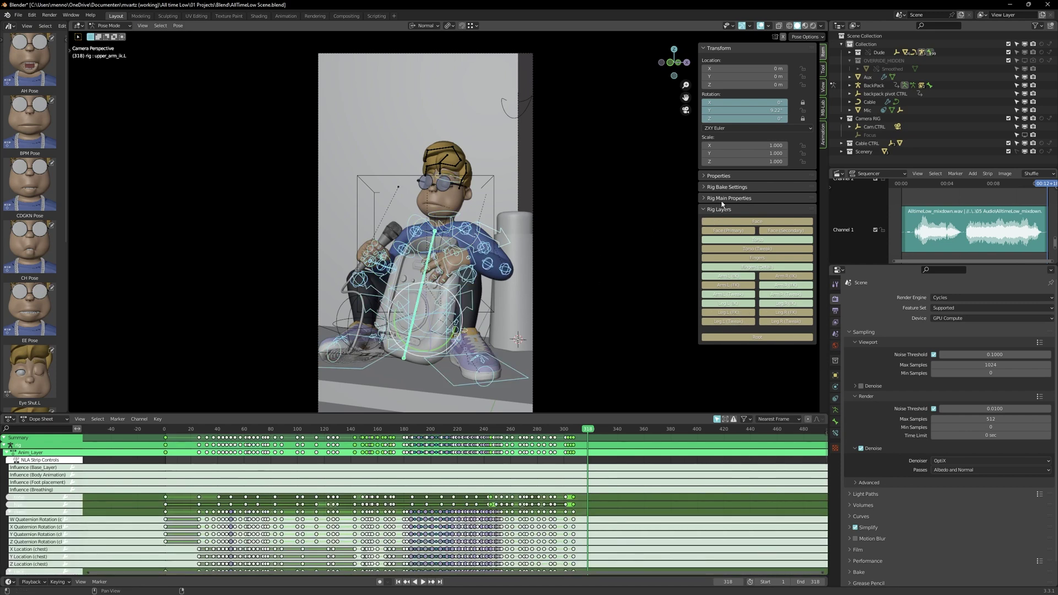
left_click(824, 126)
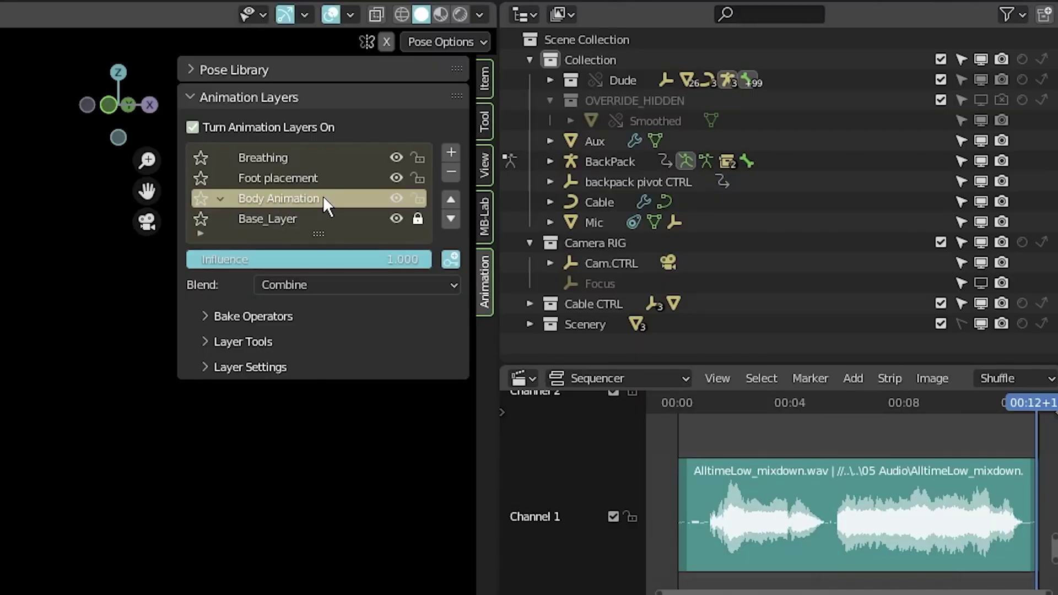
Step: Duplicate Body Animation from Bake Operators, set its Blend to Replace, and rename the original
right_click(331, 199)
key("Escape")
left_click(253, 316)
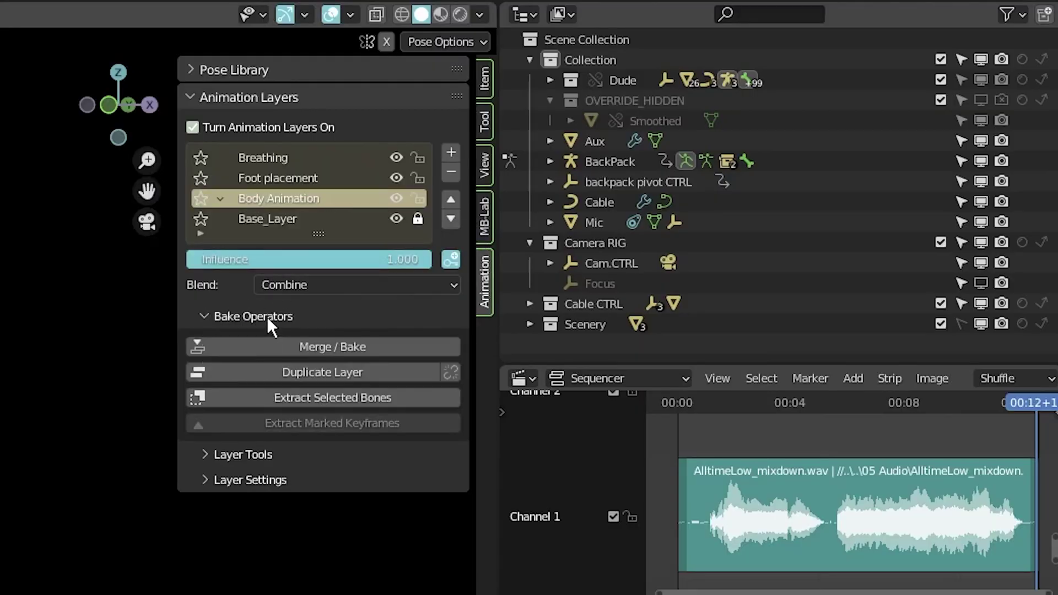
left_click(307, 367)
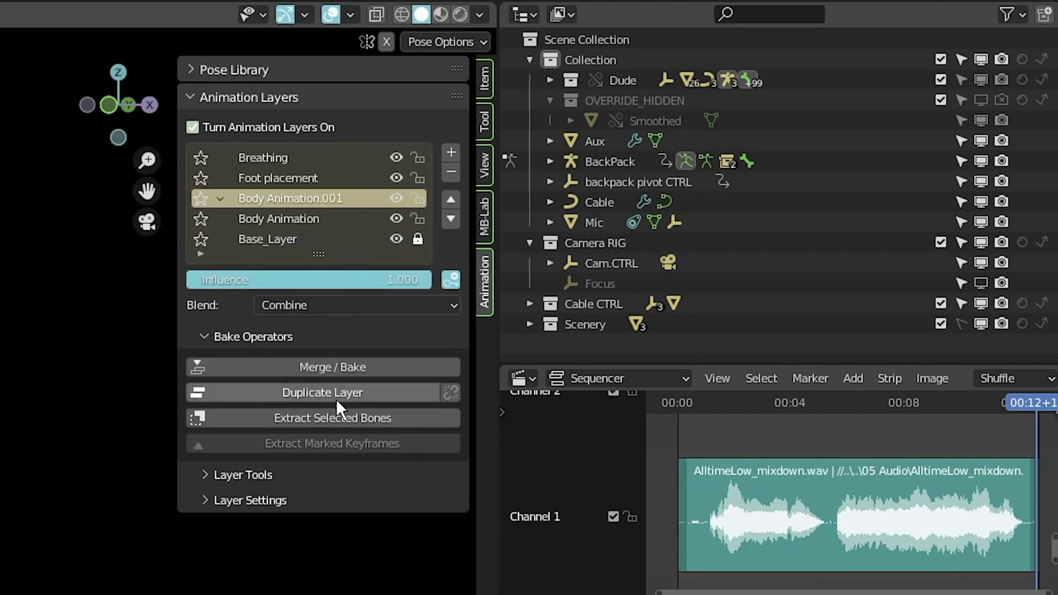
left_click(338, 304)
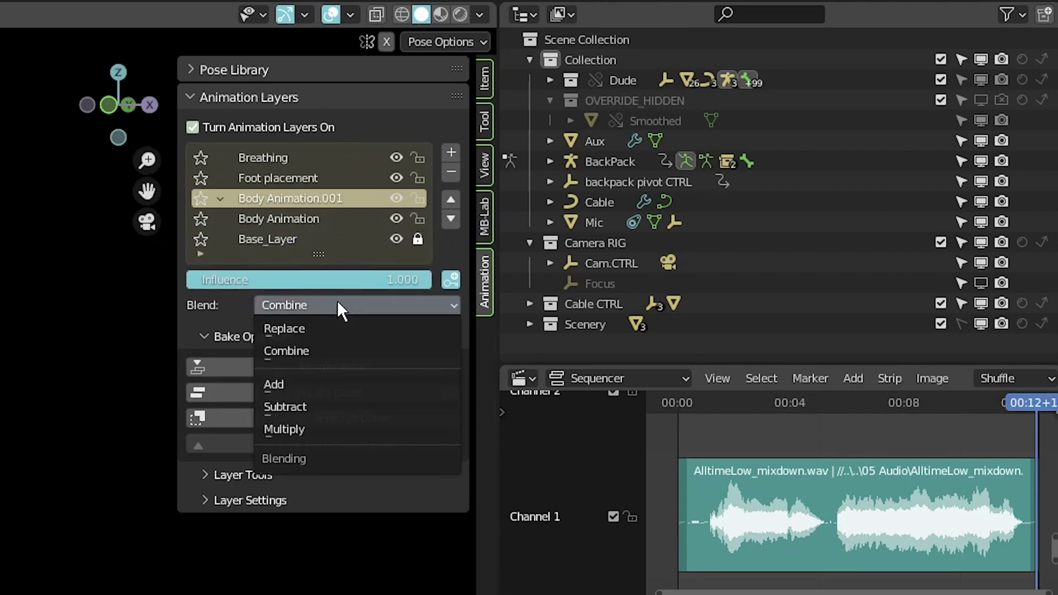
left_click(308, 329)
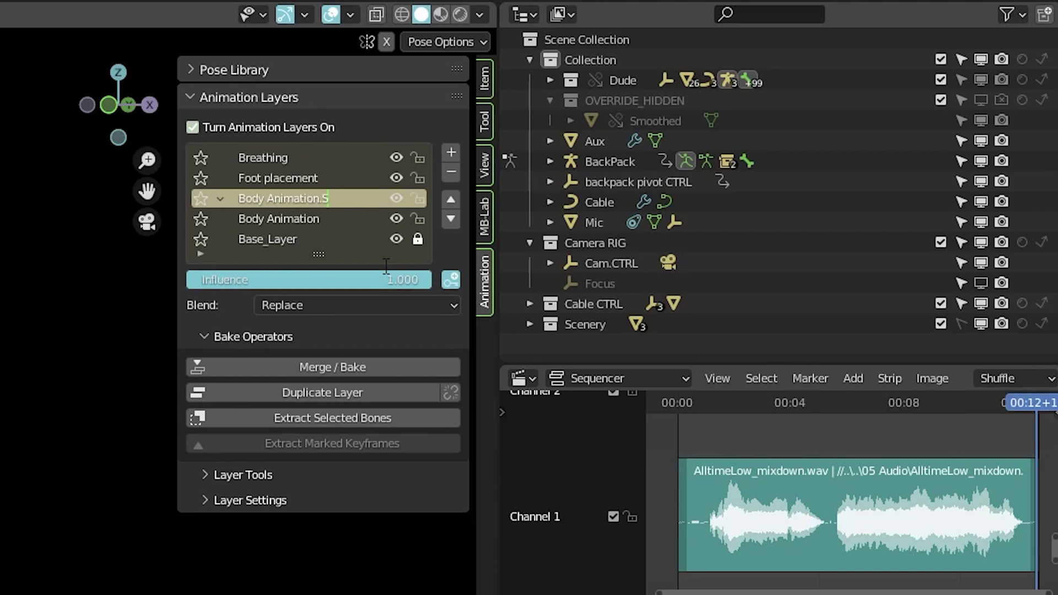
double_click(297, 219)
type("Constant")
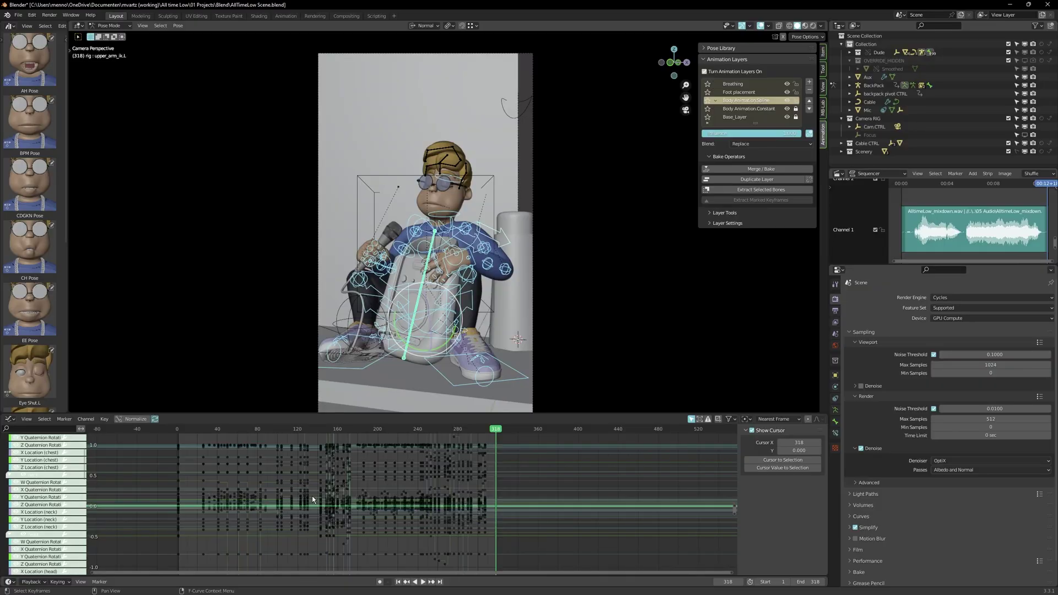
Step: Select all Body Animation.Spline keyframes and bring up the interpolation type menu
key("a")
key("t")
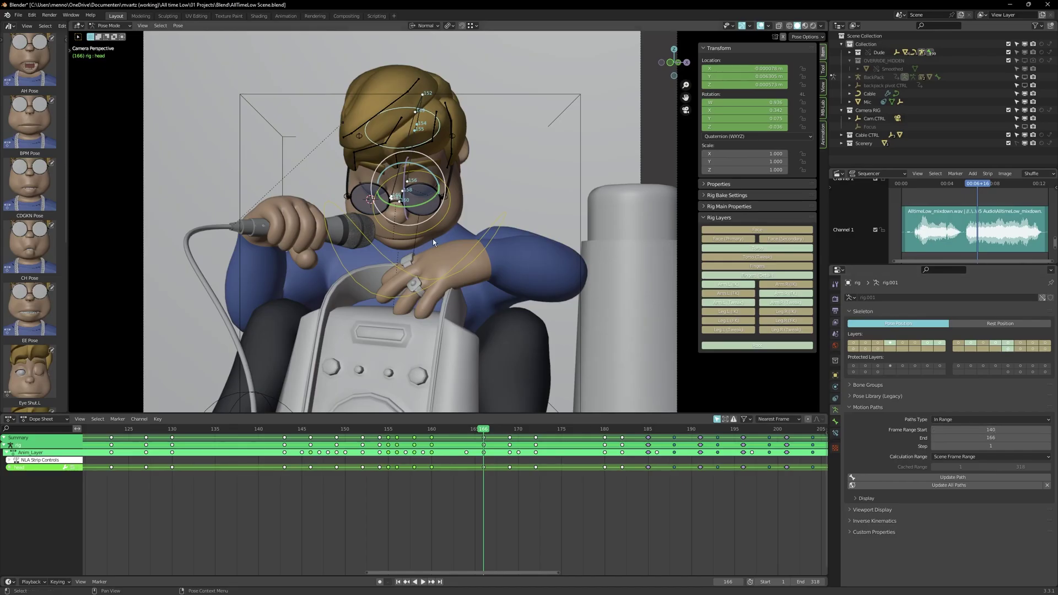
scroll(399, 196, "up", 2)
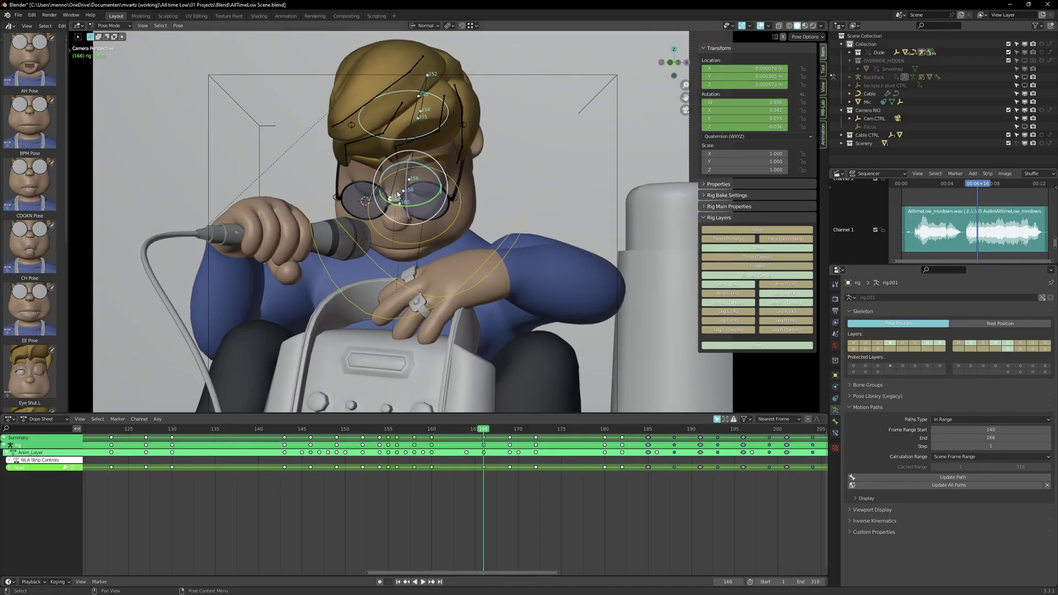
scroll(403, 176, "up", 1)
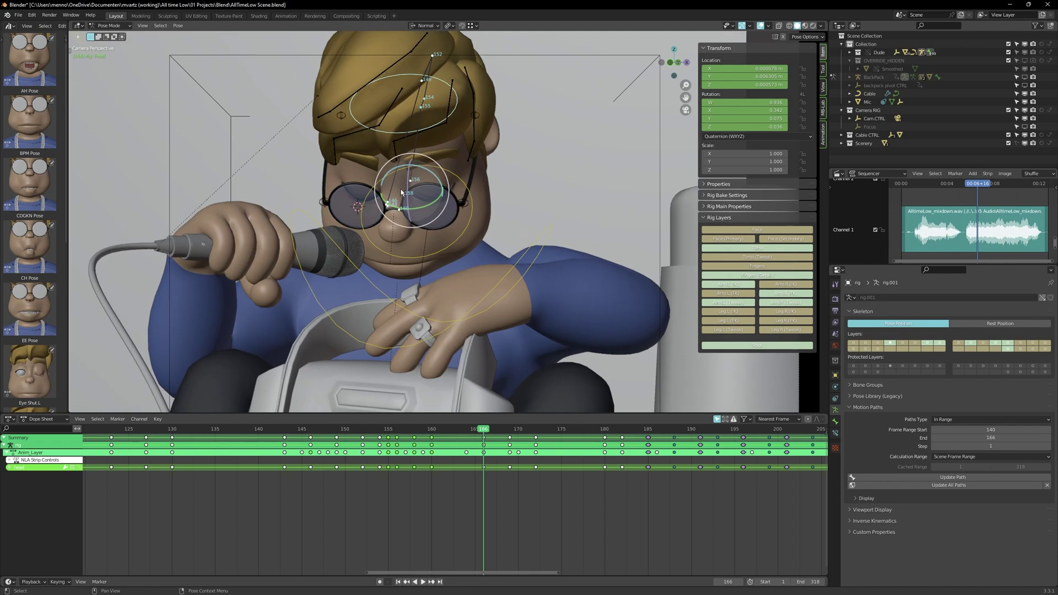
scroll(404, 199, "up", 1)
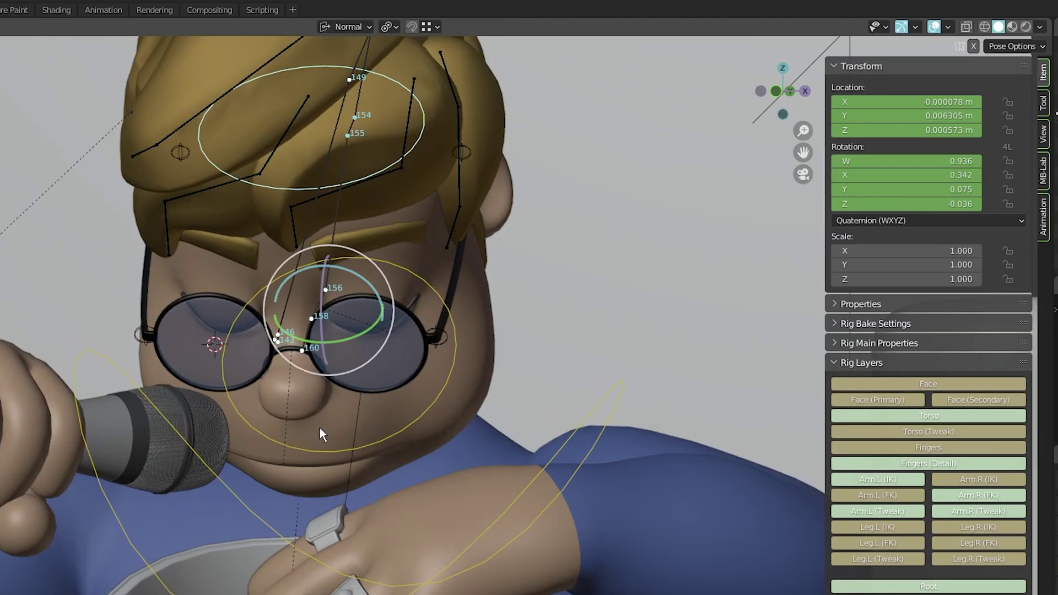
key("space")
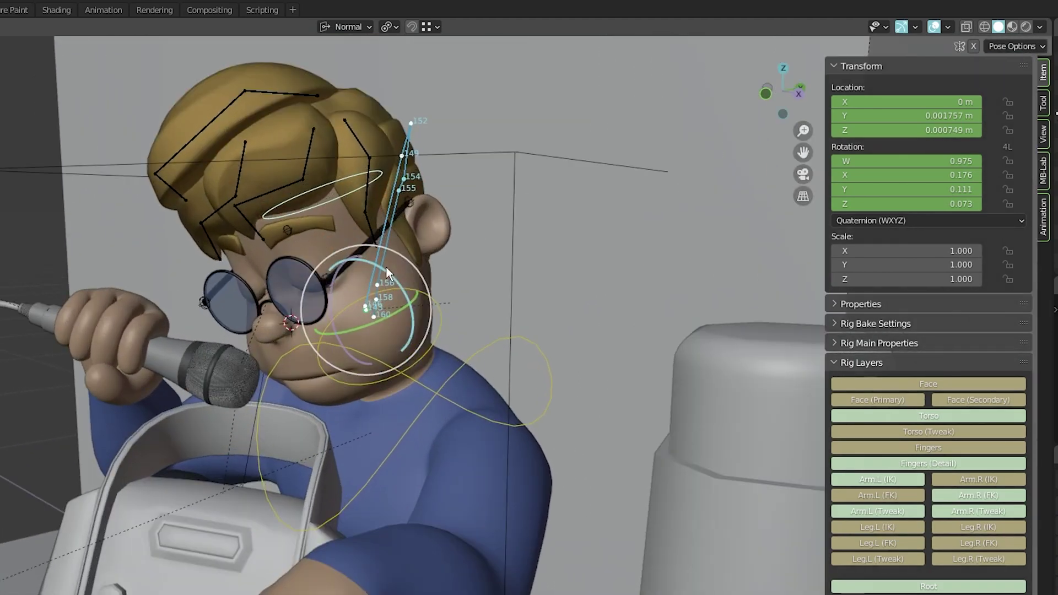
middle_click_drag(358, 293, 460, 280)
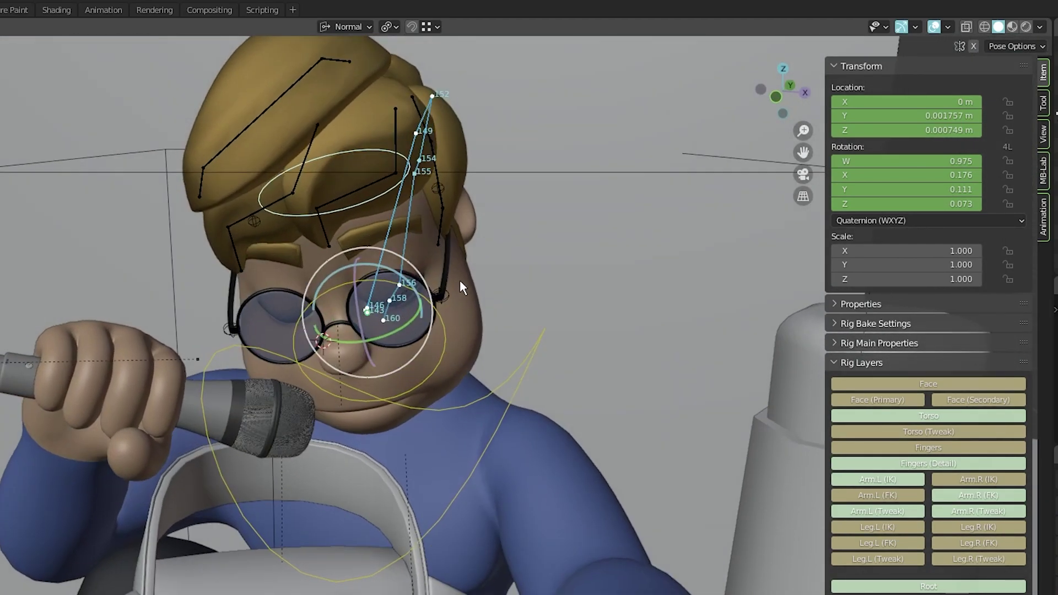
scroll(376, 325, "up", 3)
scroll(375, 324, "up", 3)
scroll(377, 325, "up", 2)
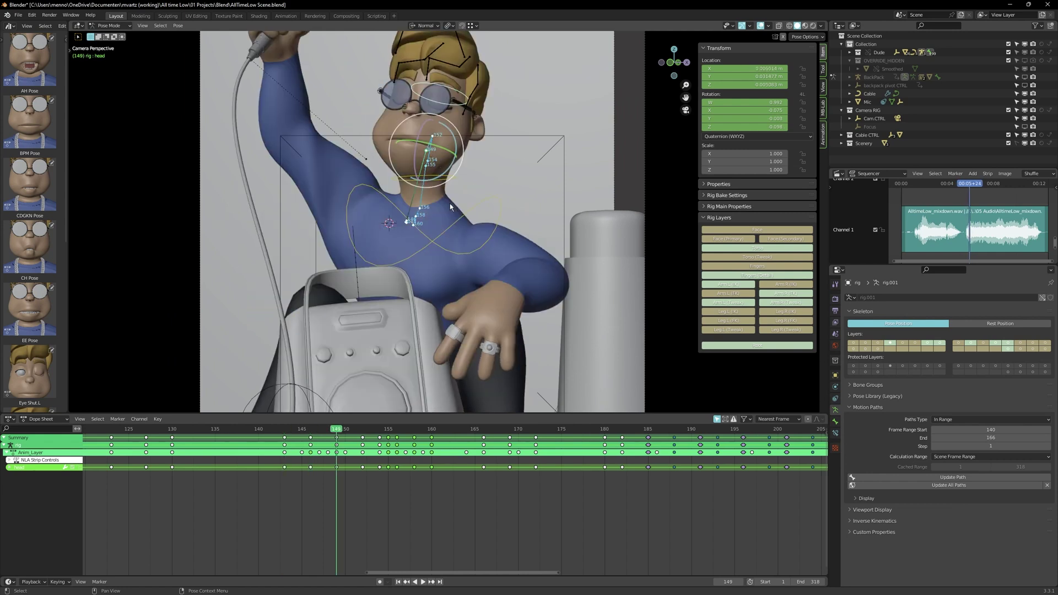
scroll(450, 204, "up", 1)
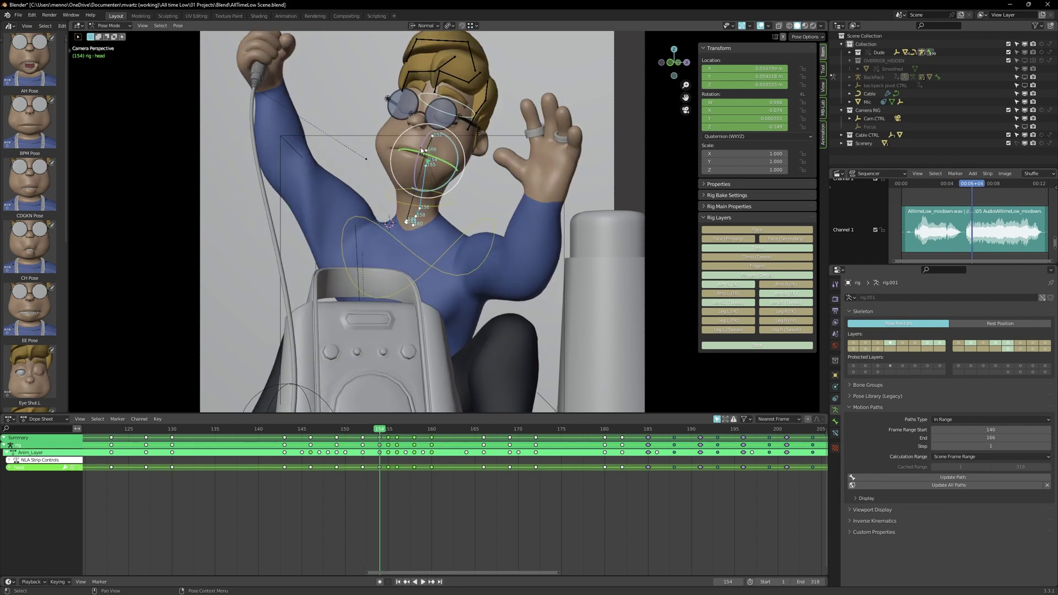
scroll(441, 148, "up", 2)
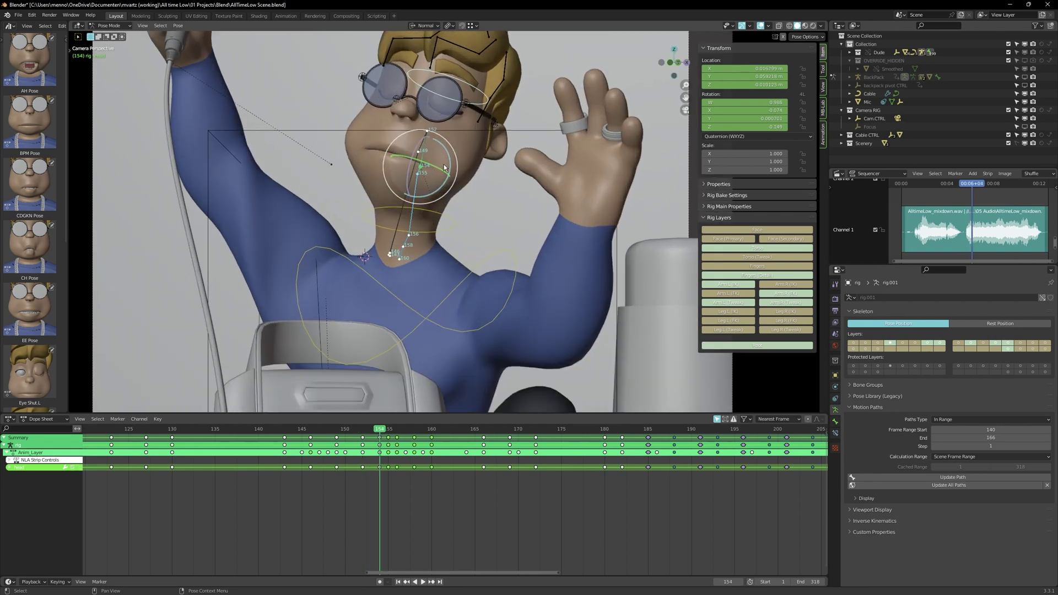
Step: Nudge the head control along Y at frame 154
key("g")
key("y")
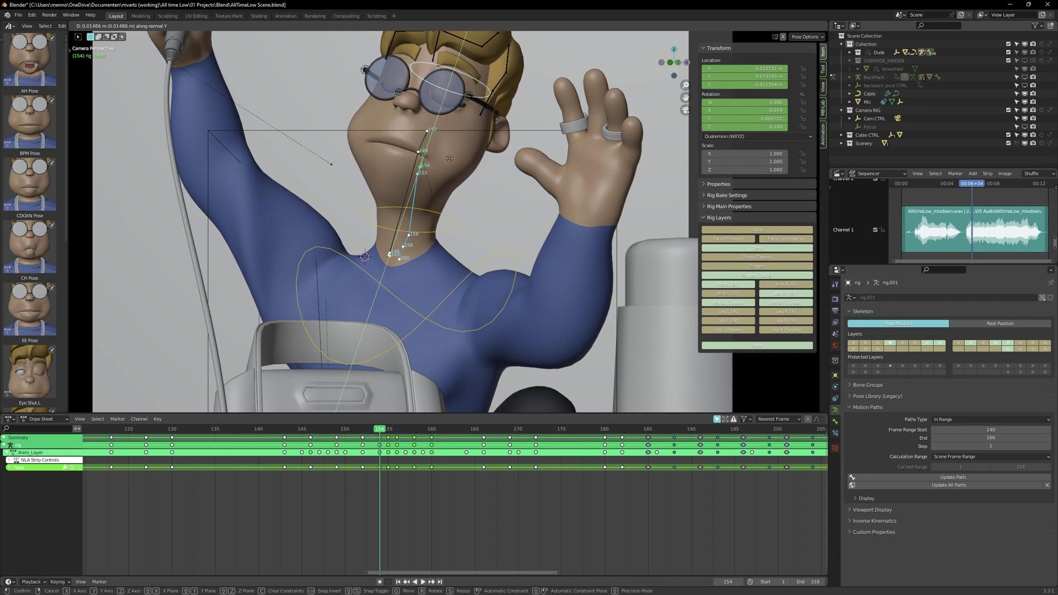
left_click(449, 159)
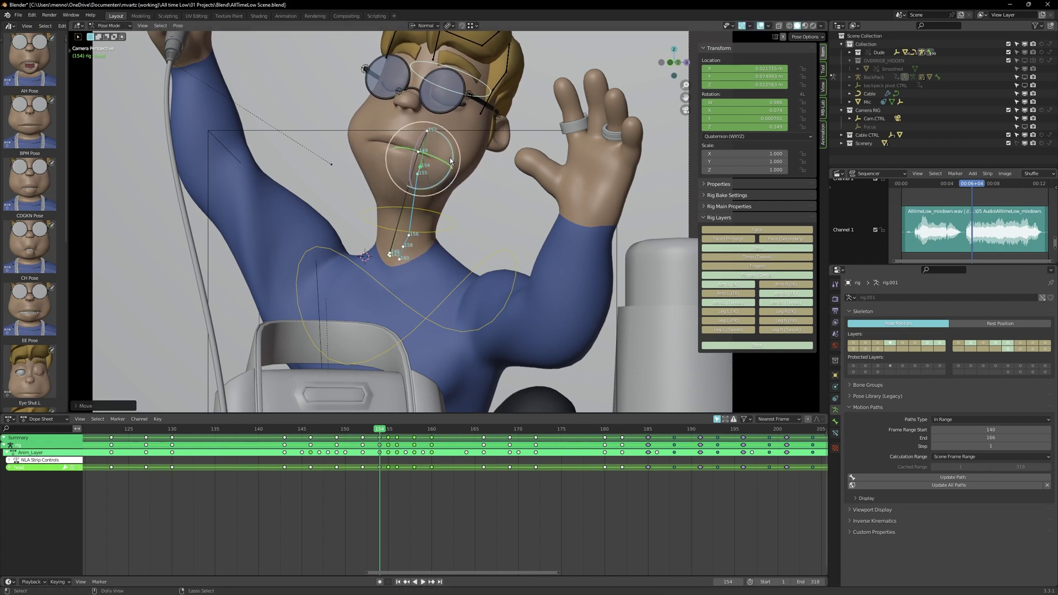
right_click(563, 341)
key("Escape")
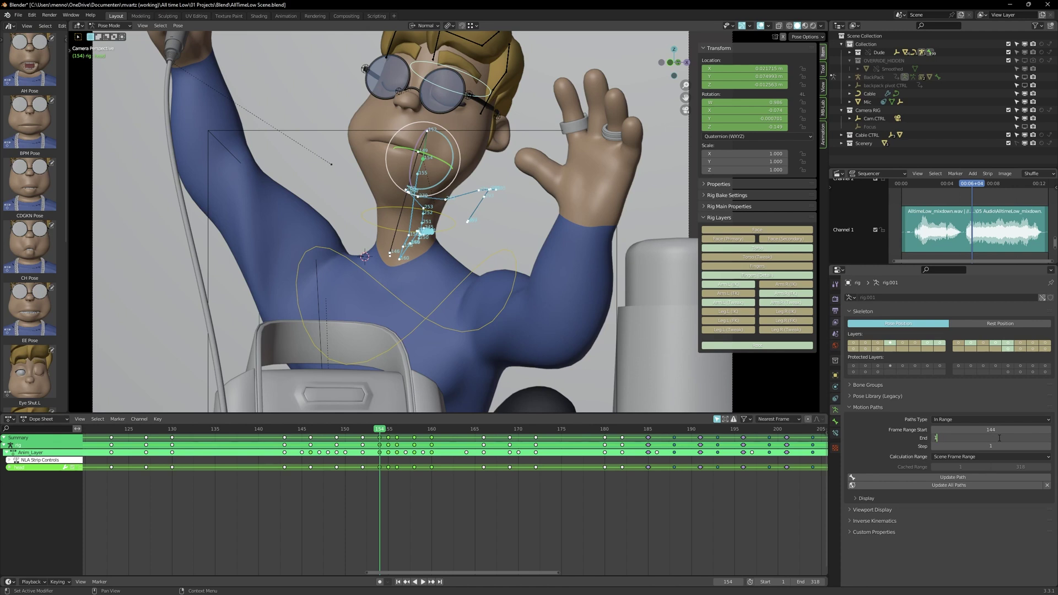
Step: Step to frame 155 and begin moving the head control along X
key("Left")
key("Left")
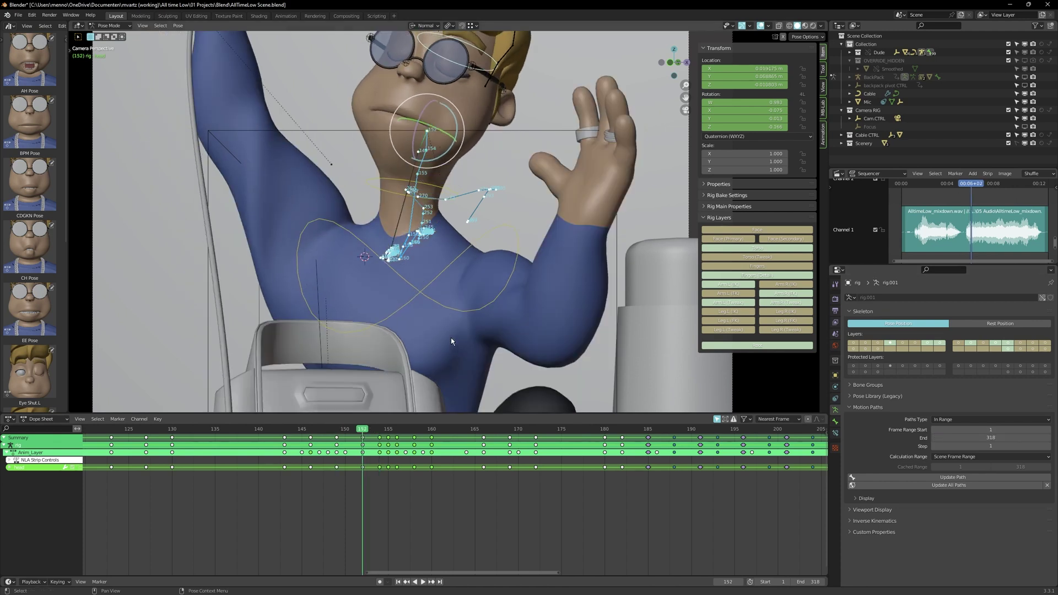
key("Right")
key("Right")
key("Right")
key("g")
key("x")
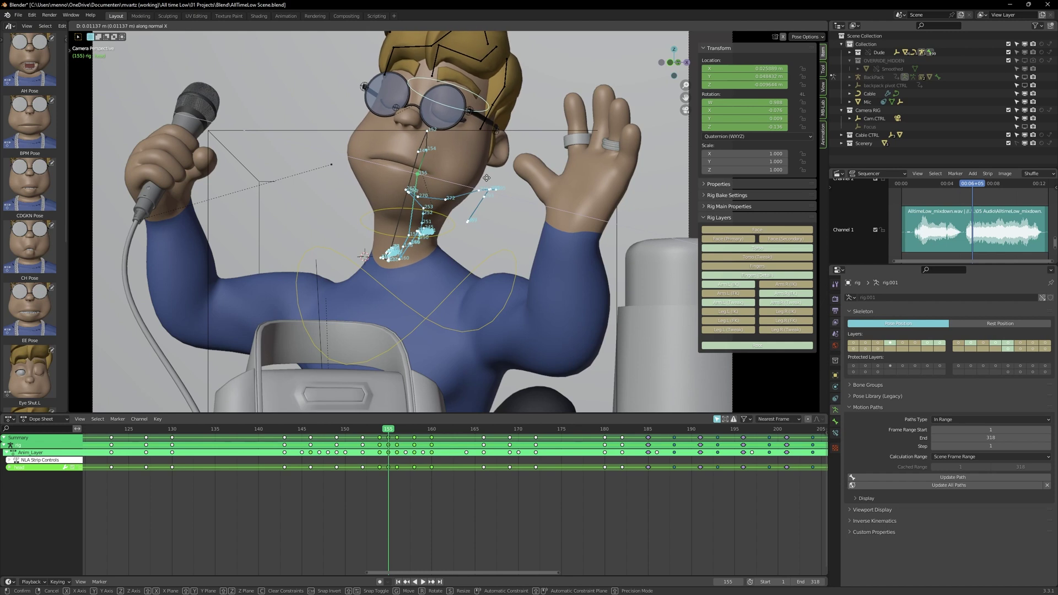
Step: Finish the head move, then select and curl the left-hand finger controls
left_click(487, 178)
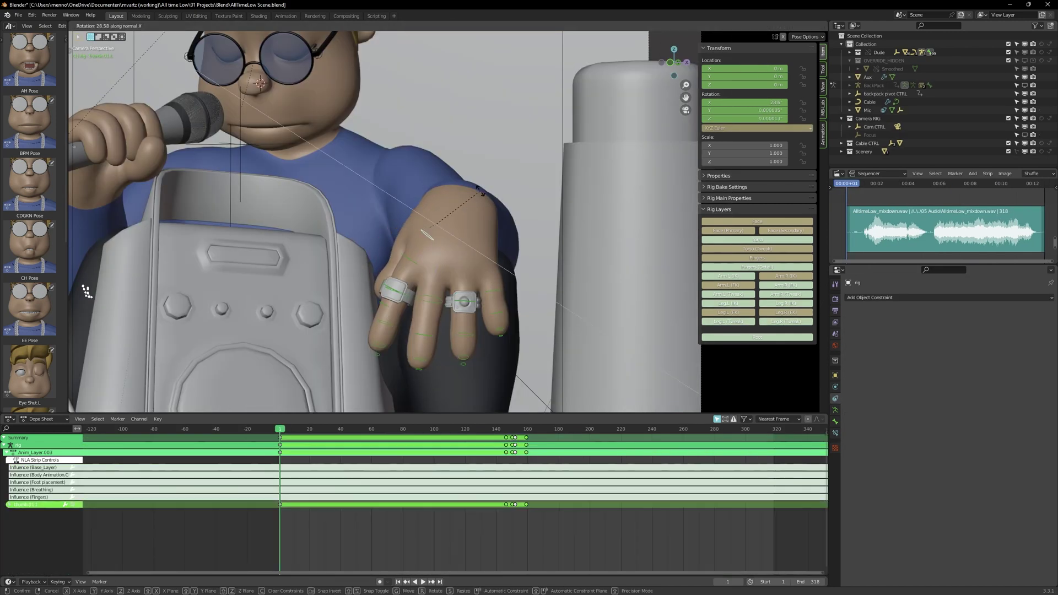
left_click(397, 248, "shift")
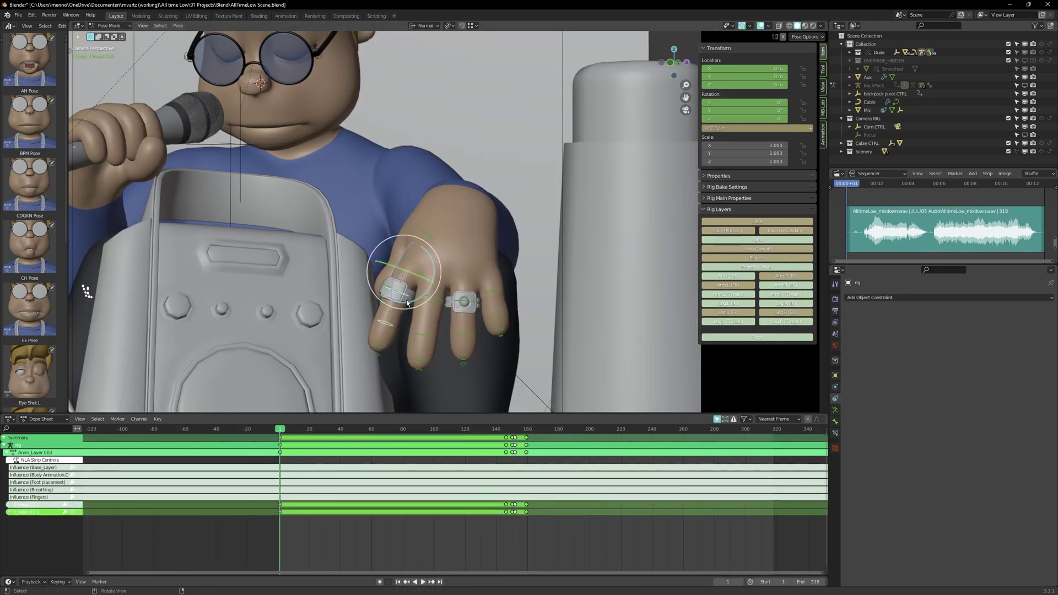
left_click(389, 273, "shift")
left_click(469, 304, "shift")
left_click(446, 298)
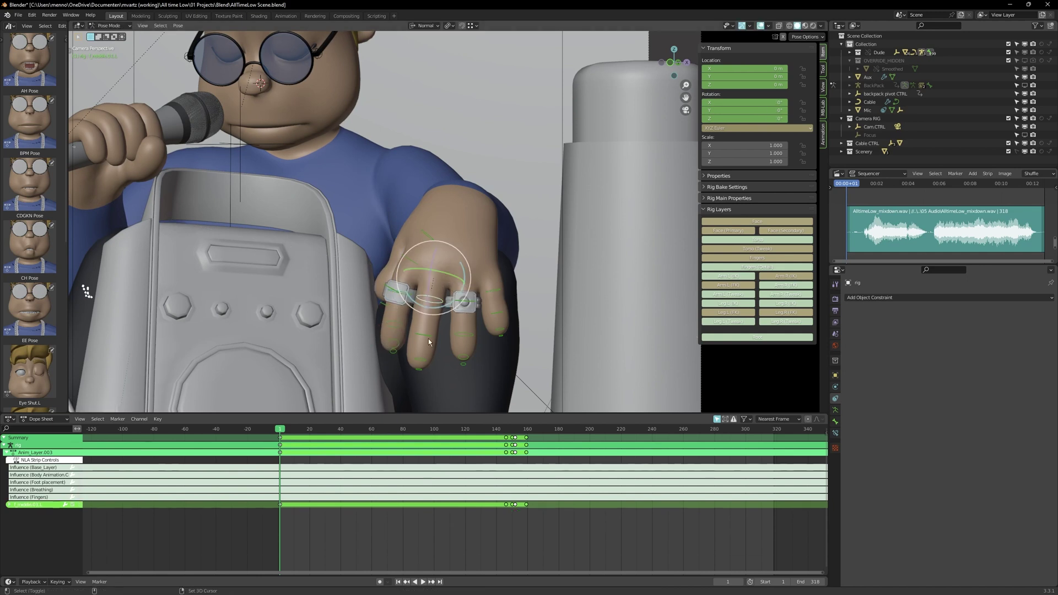
left_click(434, 307)
left_click(463, 302)
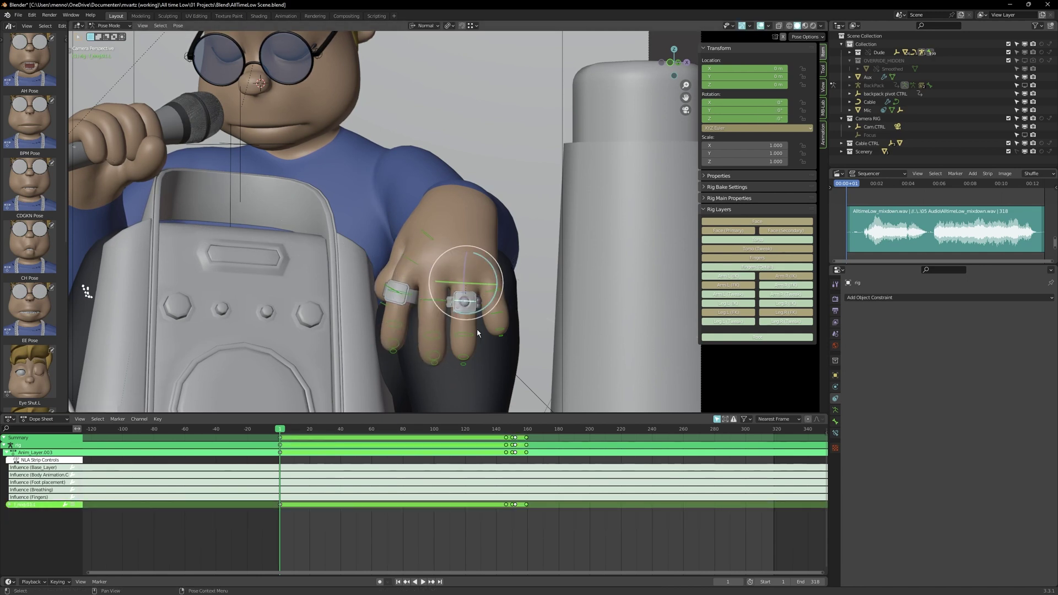
key("r")
left_click(476, 304)
Step: Rotate the outer finger controls and key their Location & Rotation on the Fingers layer
key("g")
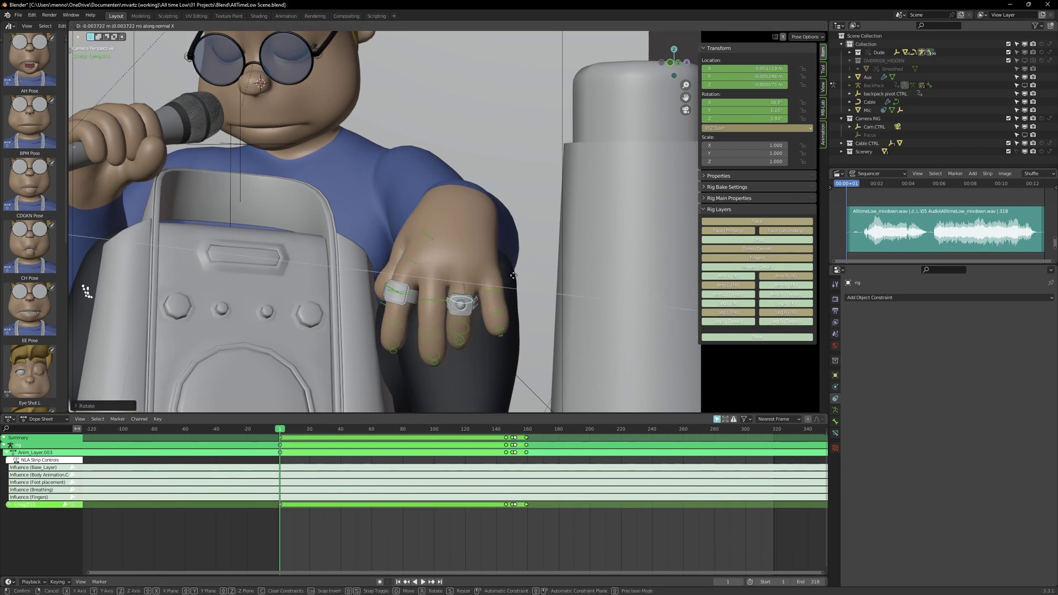
left_click(513, 277)
key("r")
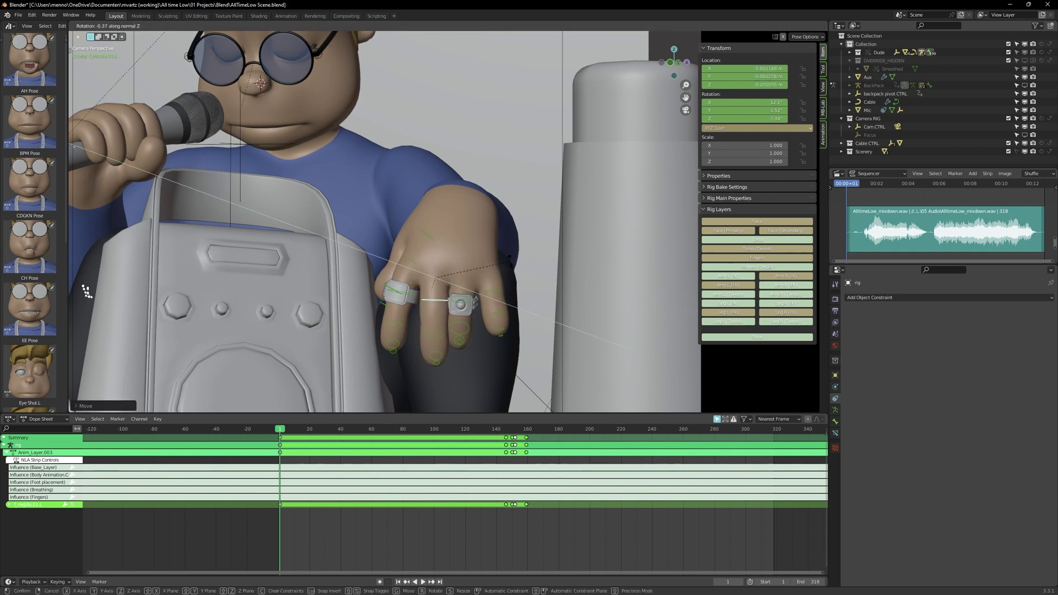
left_click(463, 281)
left_click(496, 297)
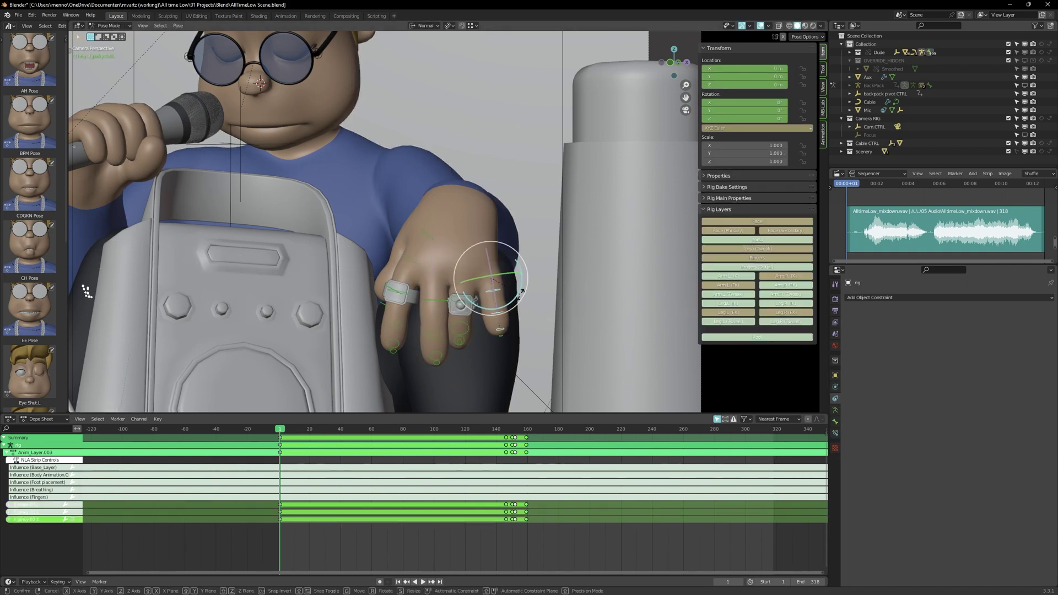
left_click(522, 291)
left_click(821, 134)
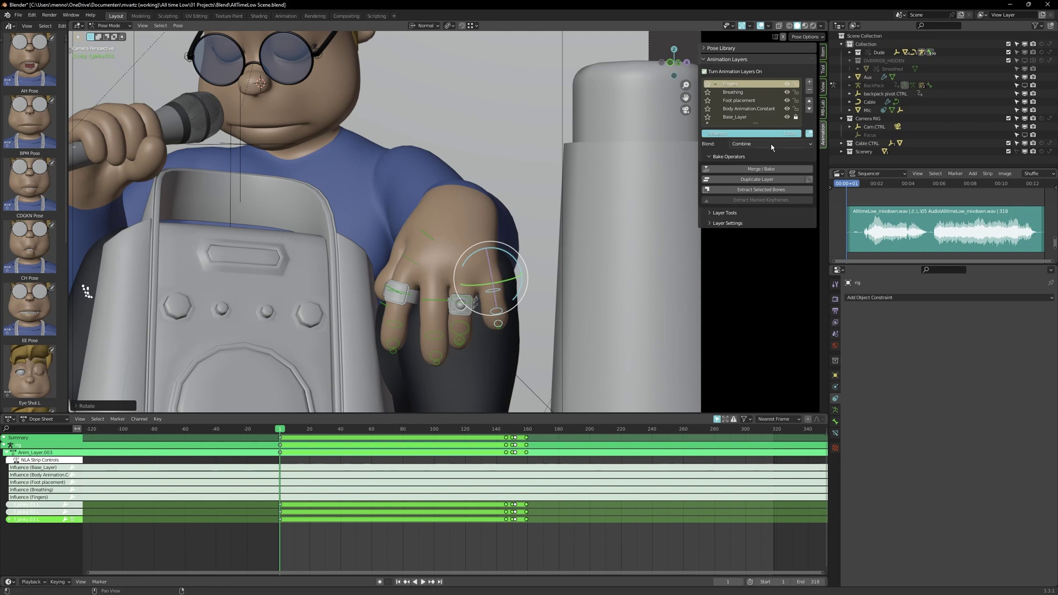
key("i")
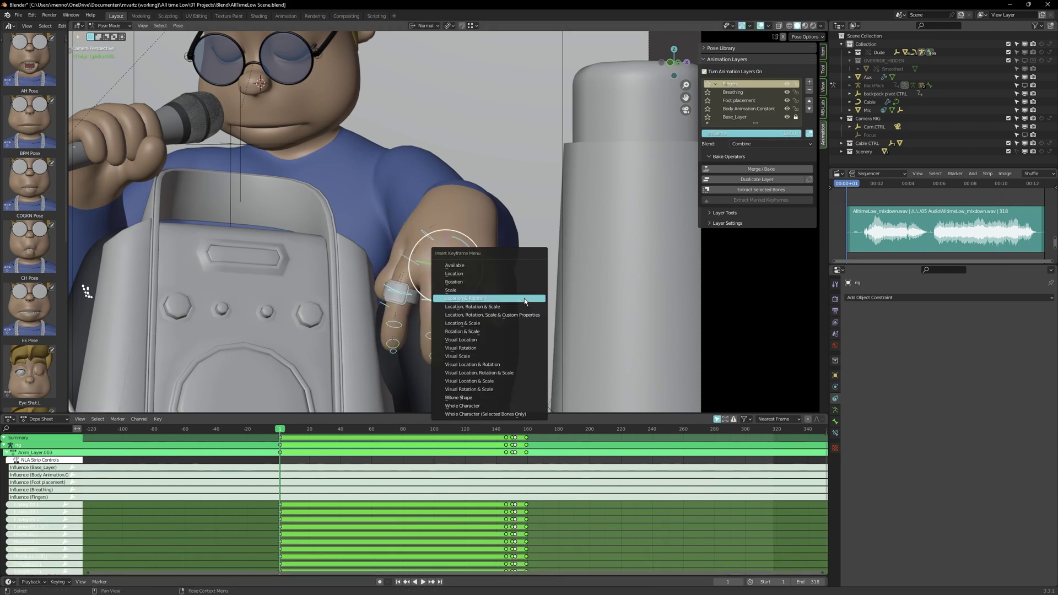
left_click(525, 298)
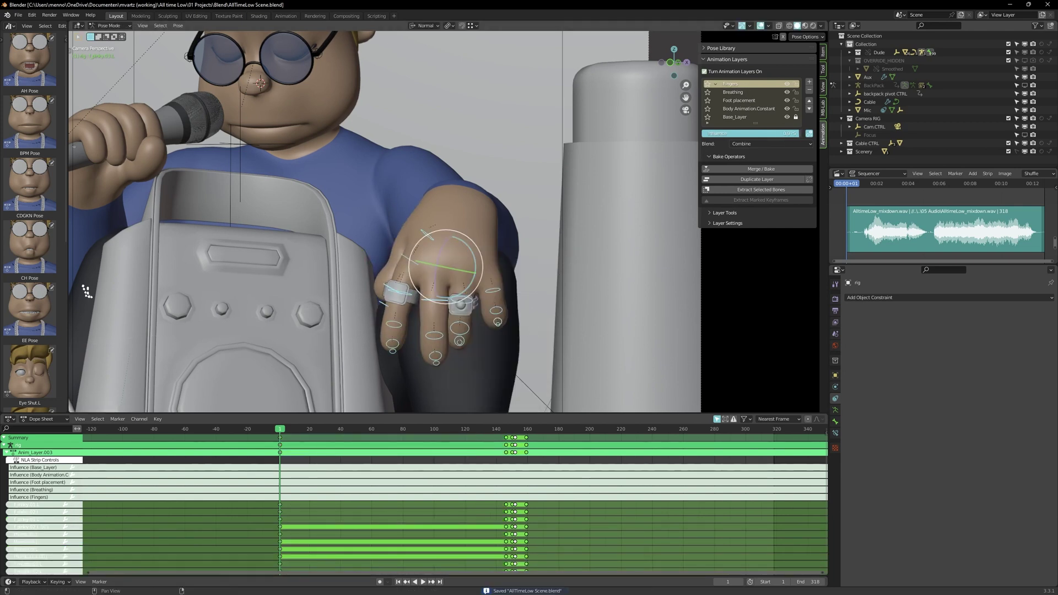
Step: Curl the pinky and another finger around Z, checking the hand from the side
left_click(496, 321)
scroll(496, 290, "up", 3)
key("r")
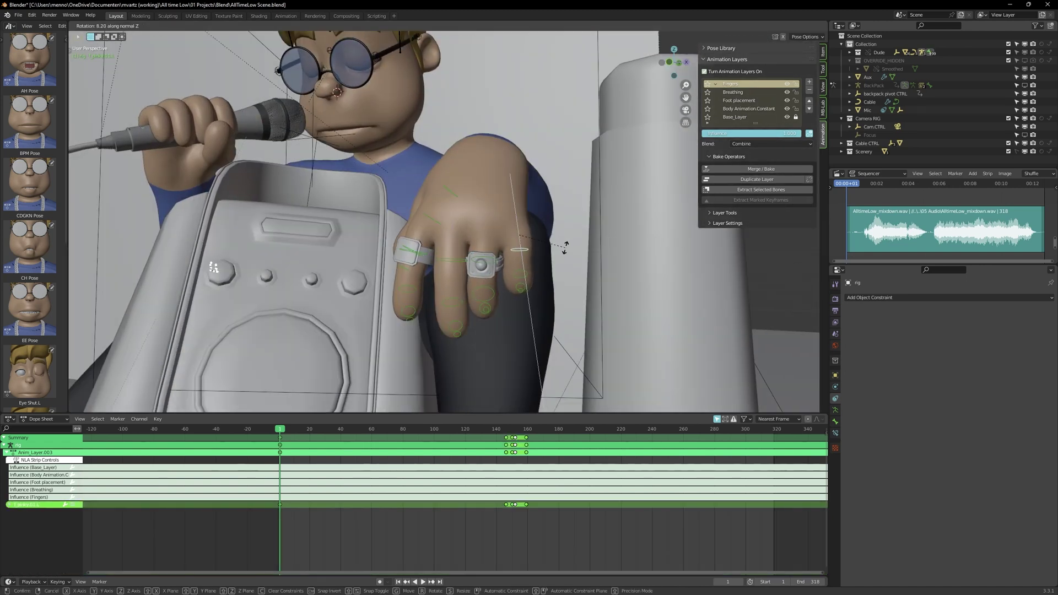
left_click(562, 247)
middle_click_drag(530, 248, 414, 249)
key("r")
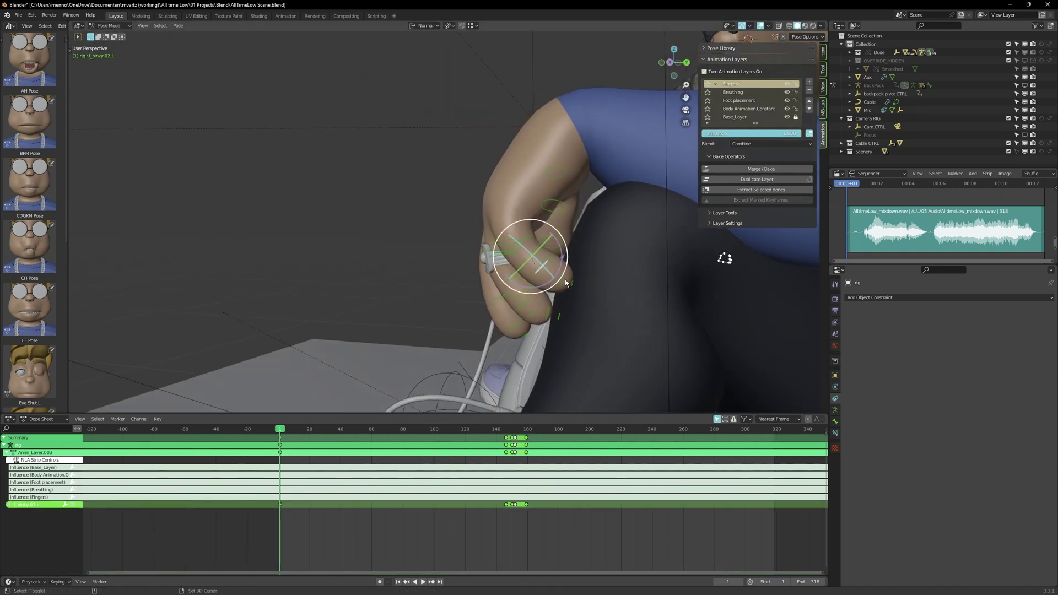
key("KP_0")
scroll(506, 299, "up", 3)
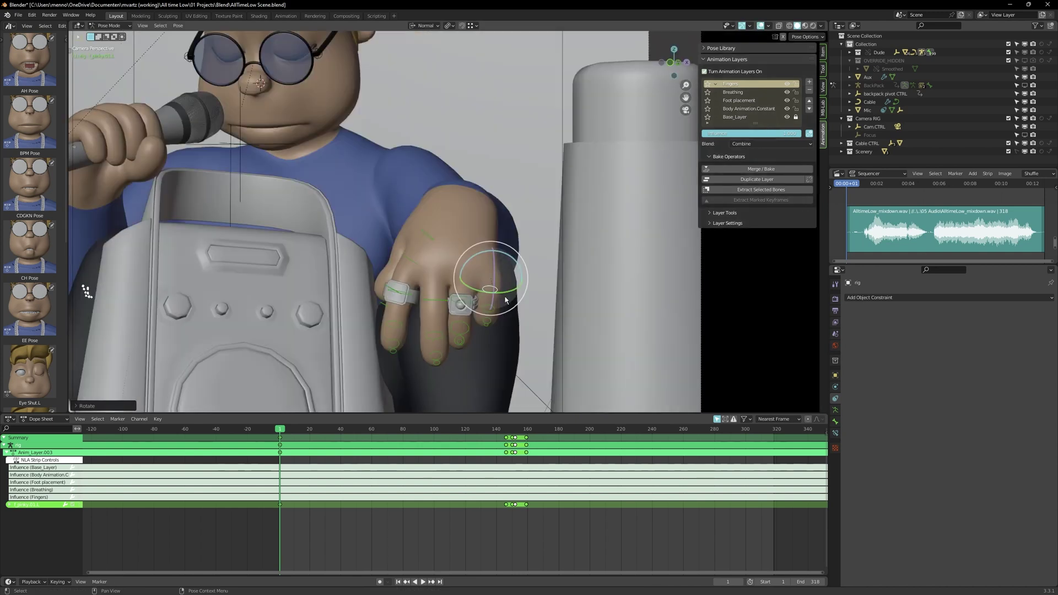
key("r")
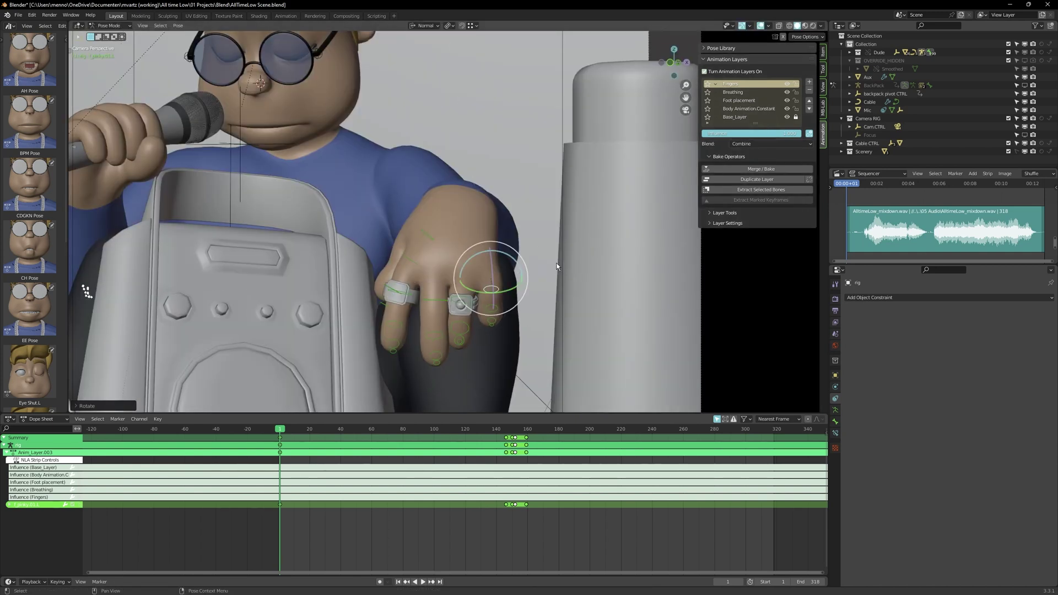
key("z")
left_click(523, 259)
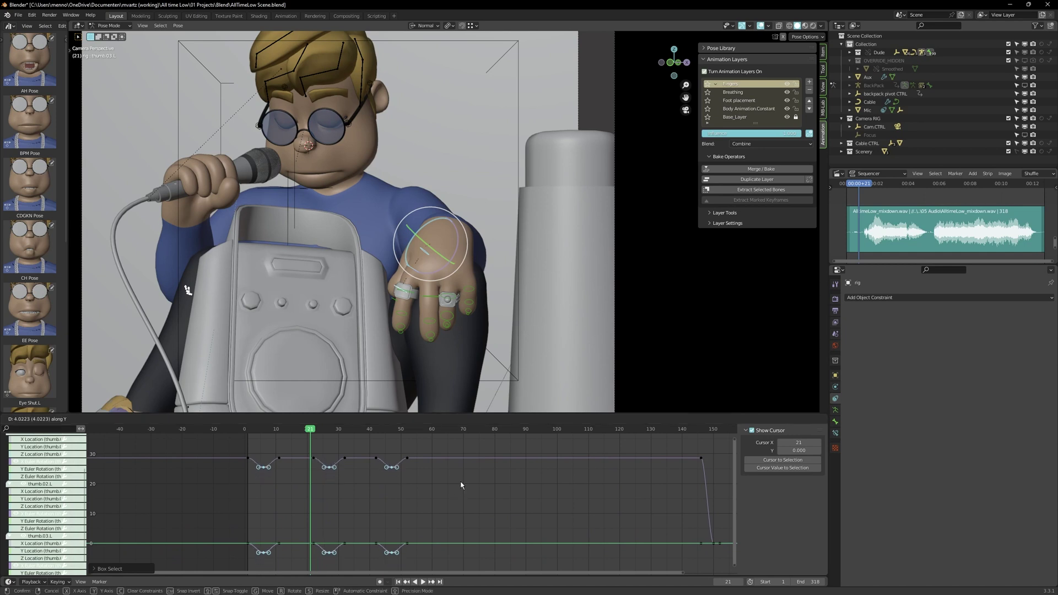
Step: Shift and scale down the selected thumb keyframes, then play back the motion
left_click(461, 486)
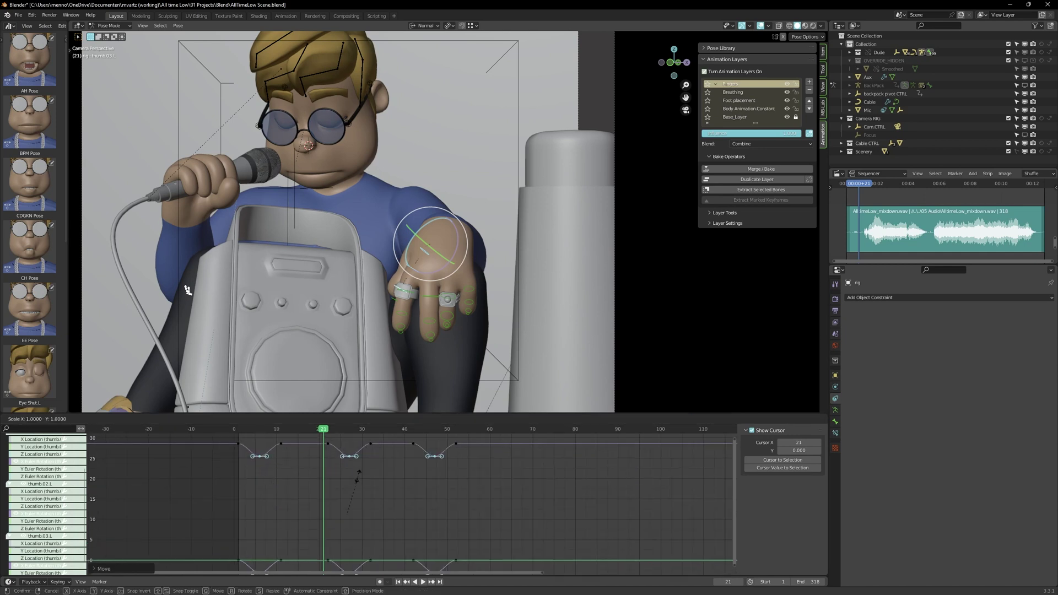
key("s")
left_click(616, 467)
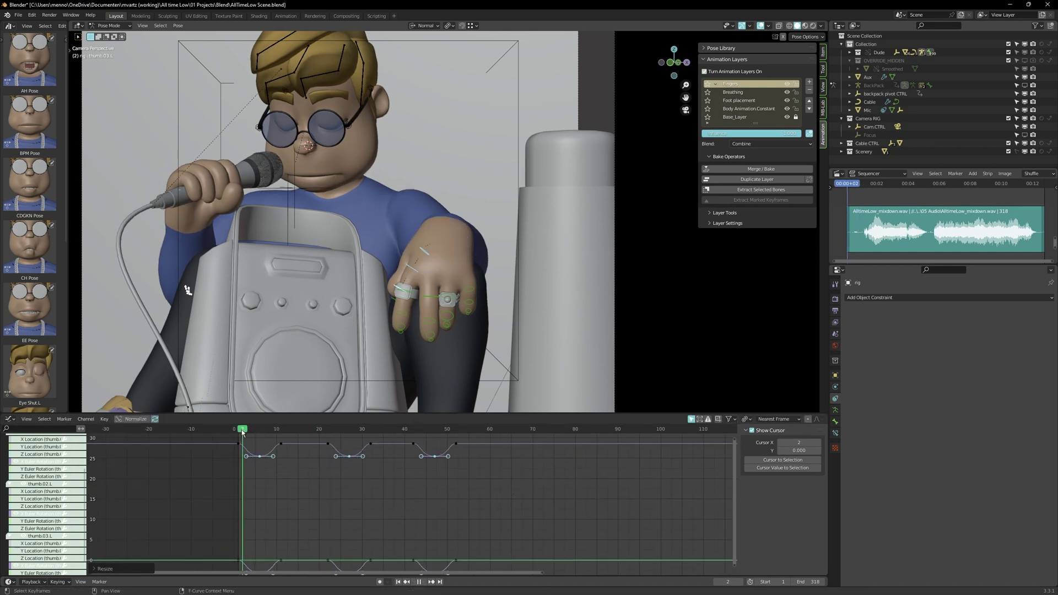
key("space")
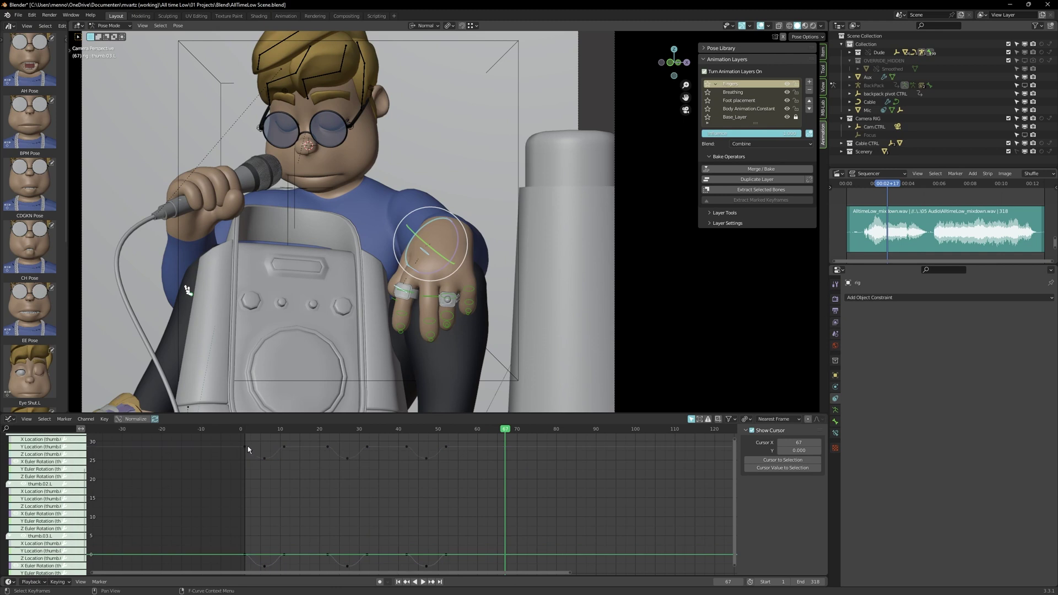
Step: Scale down both the upper and lower groups of thumb keyframes, reviewing playback
left_click_drag(248, 445, 454, 454)
left_click_drag(454, 532, 234, 513)
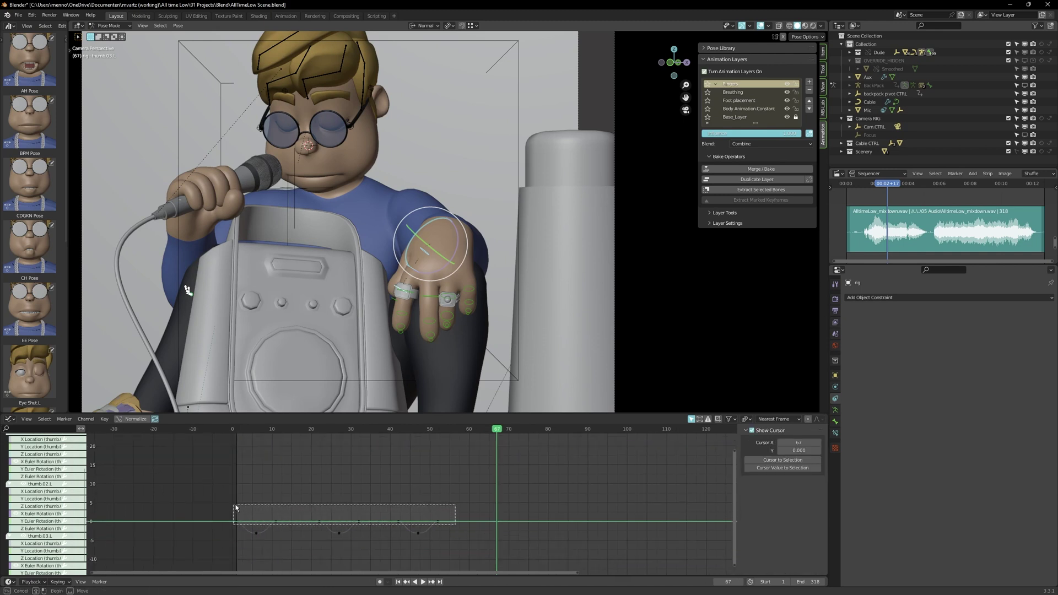
key("s")
left_click(432, 470)
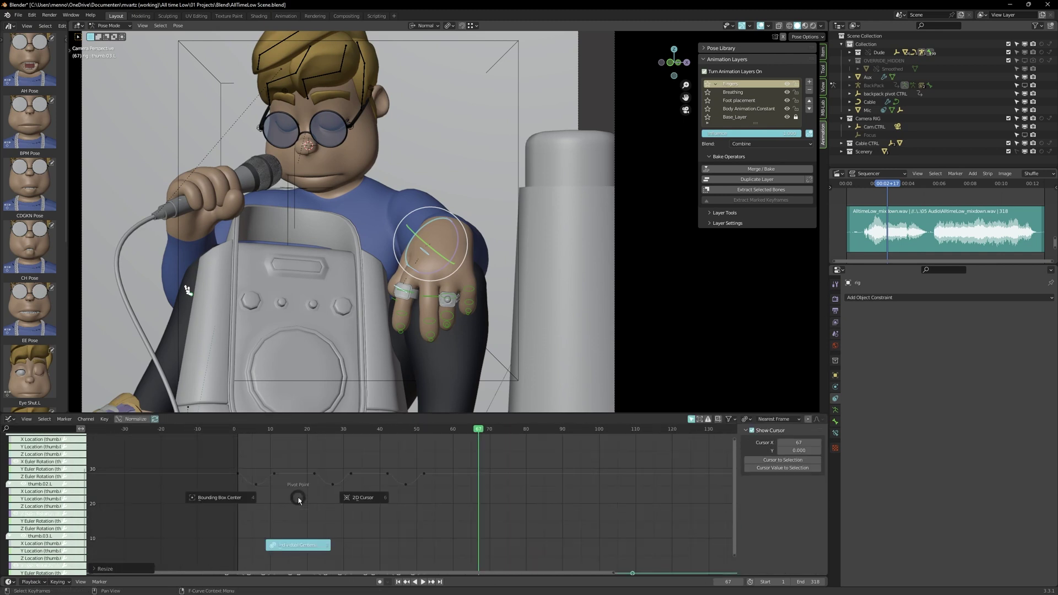
key("space")
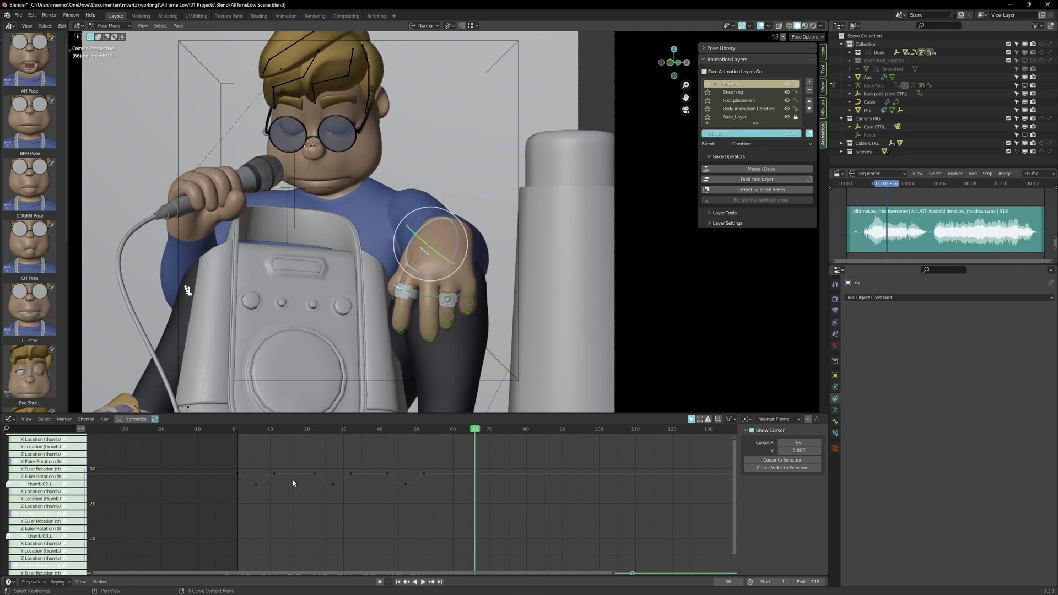
key("space")
Step: Move the thumb keyframes vertically and replay the thumb beat from the first frame
key("Home")
key("space")
key("space")
key("Home")
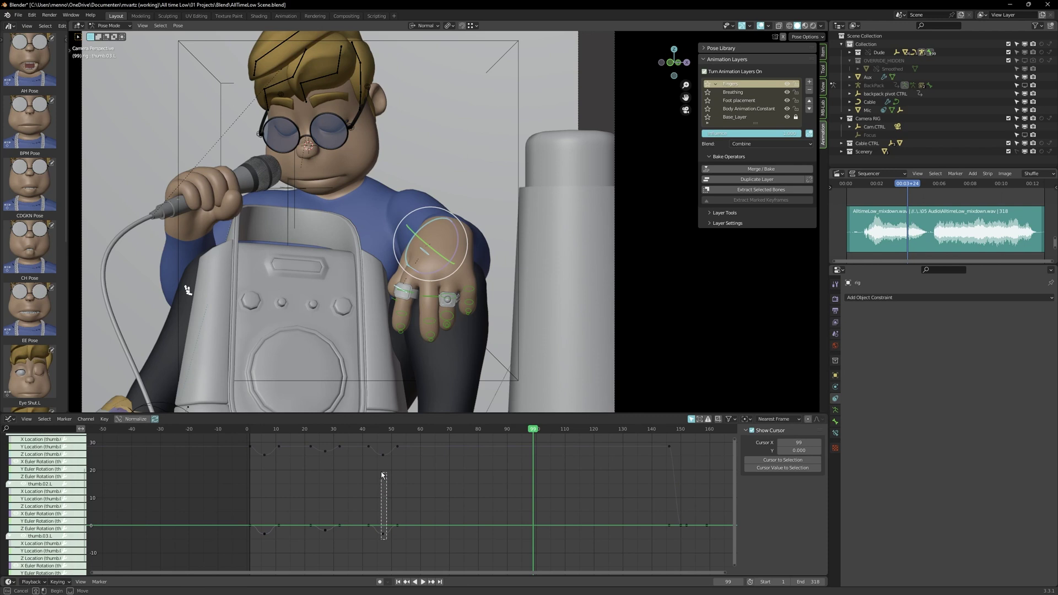
left_click(409, 465)
key("shift+Left")
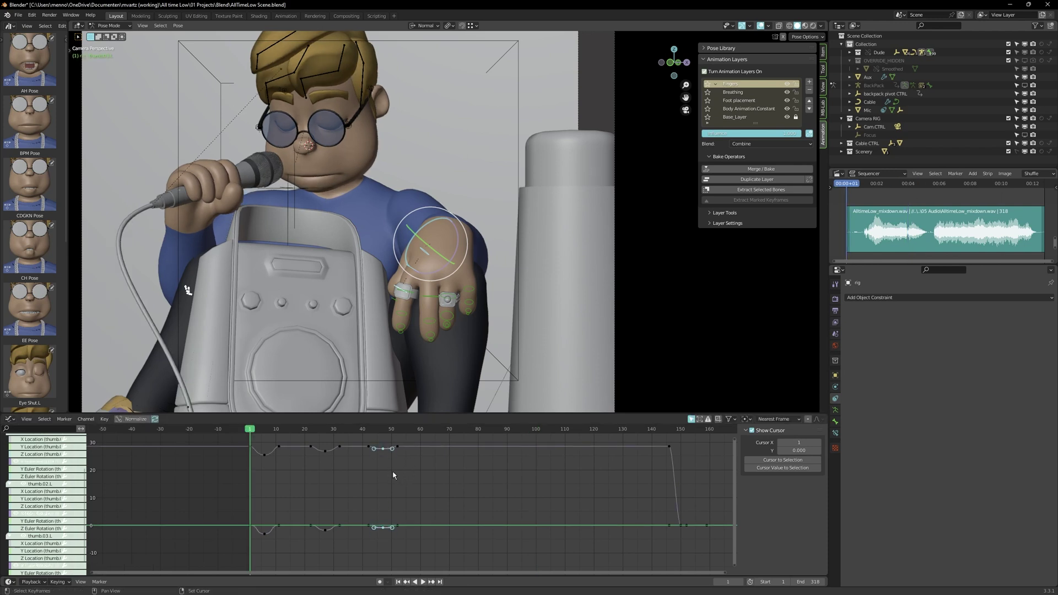
key("space")
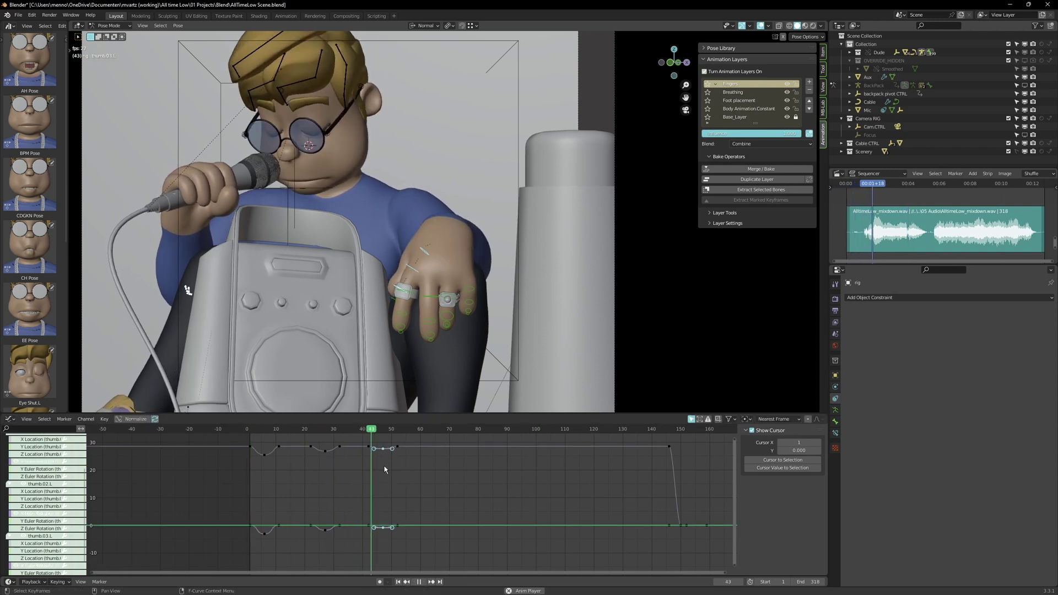
key("shift+Left")
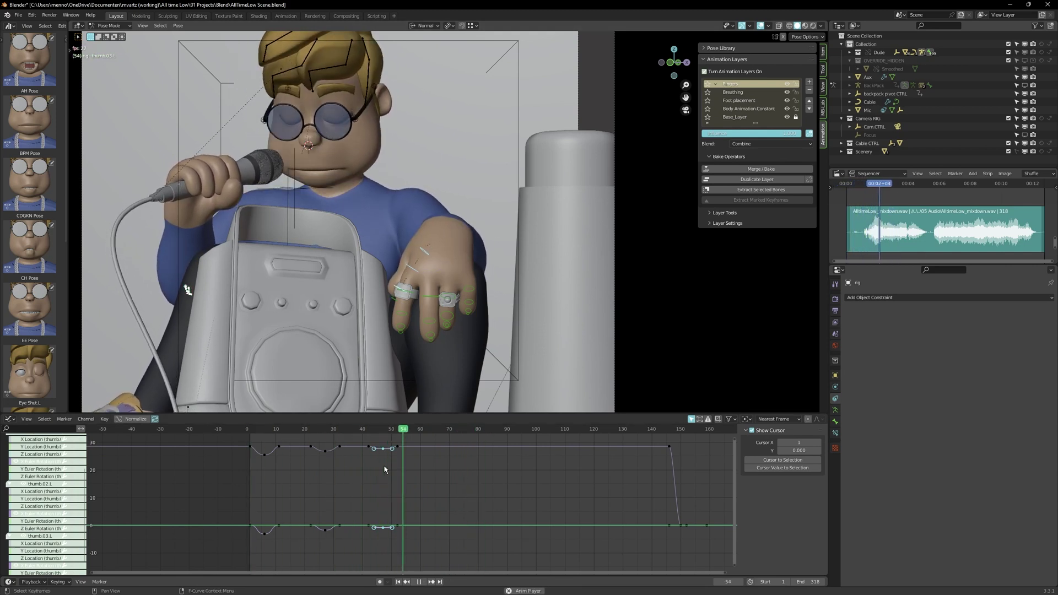
key("shift+Left")
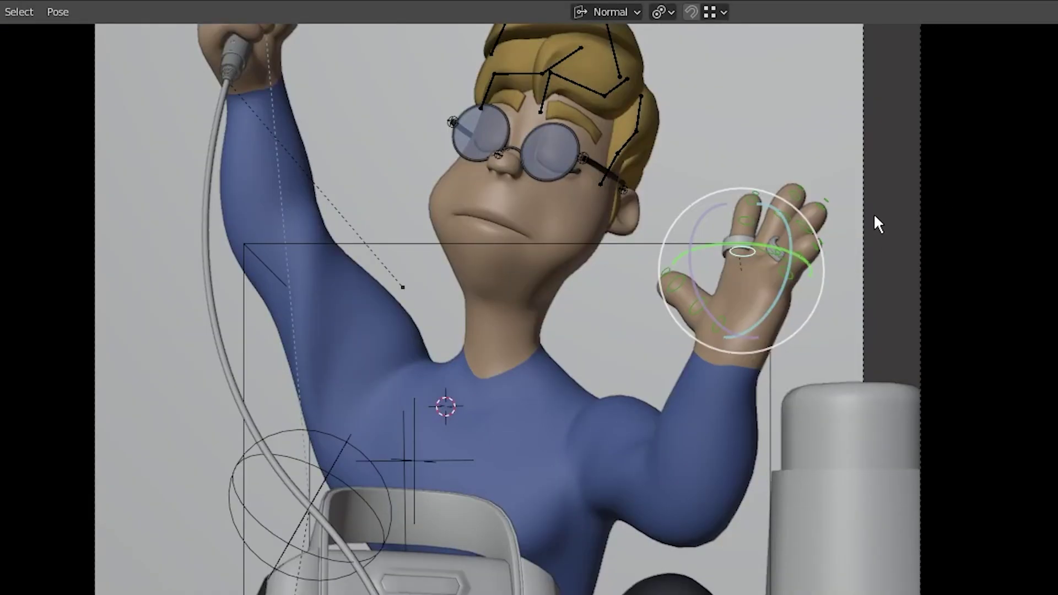
Step: Rotate the raised hand's fingers at frame 151, key the pose, and play it back
key("r")
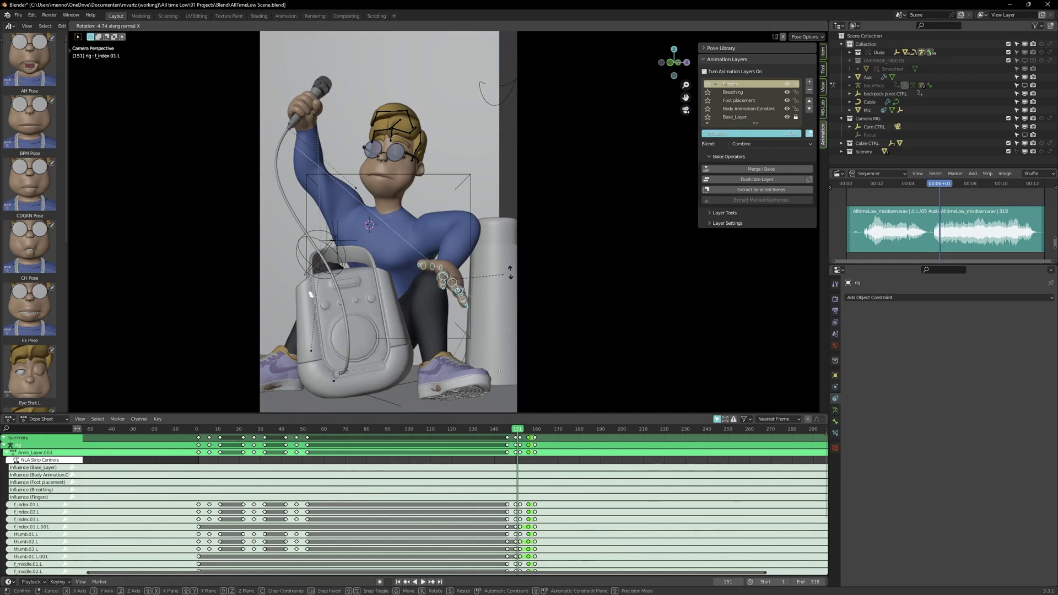
left_click(559, 251)
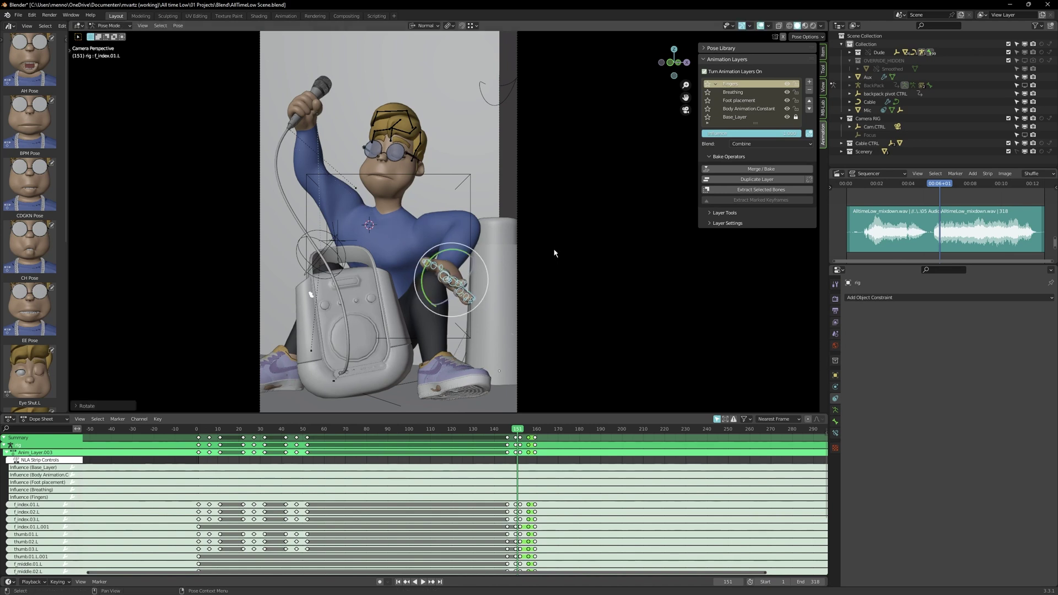
right_click(555, 253)
key("Escape")
key("space")
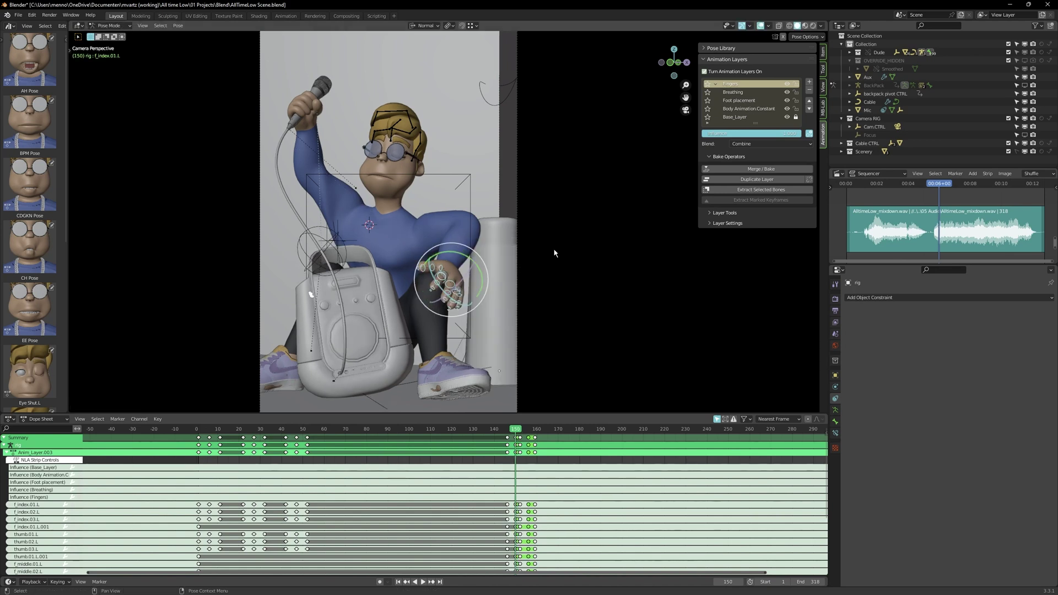
key("space")
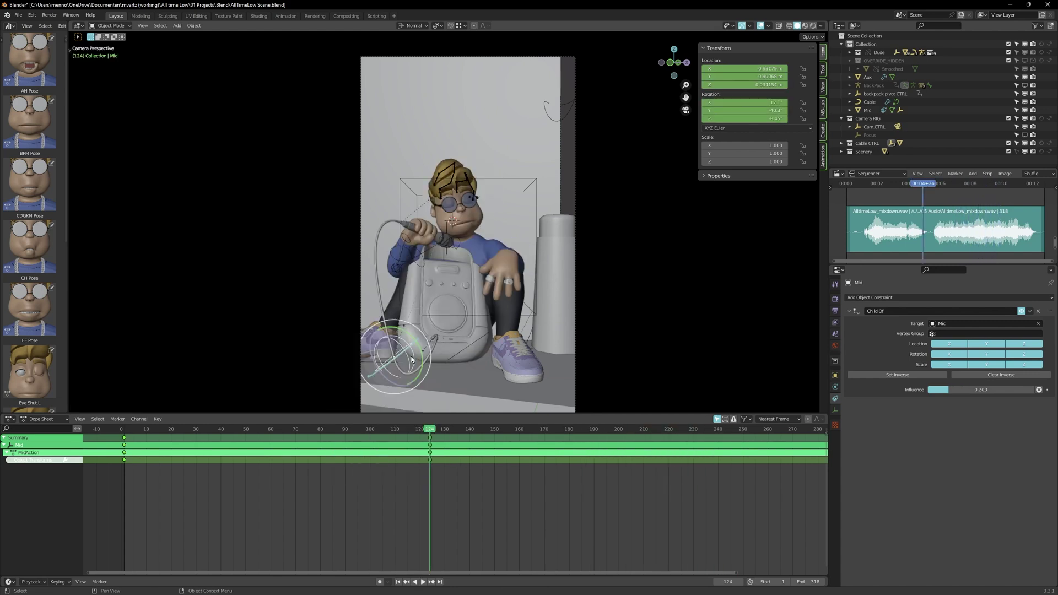
Step: Select the cable controller near the floor and clear its location and rotation
key("space")
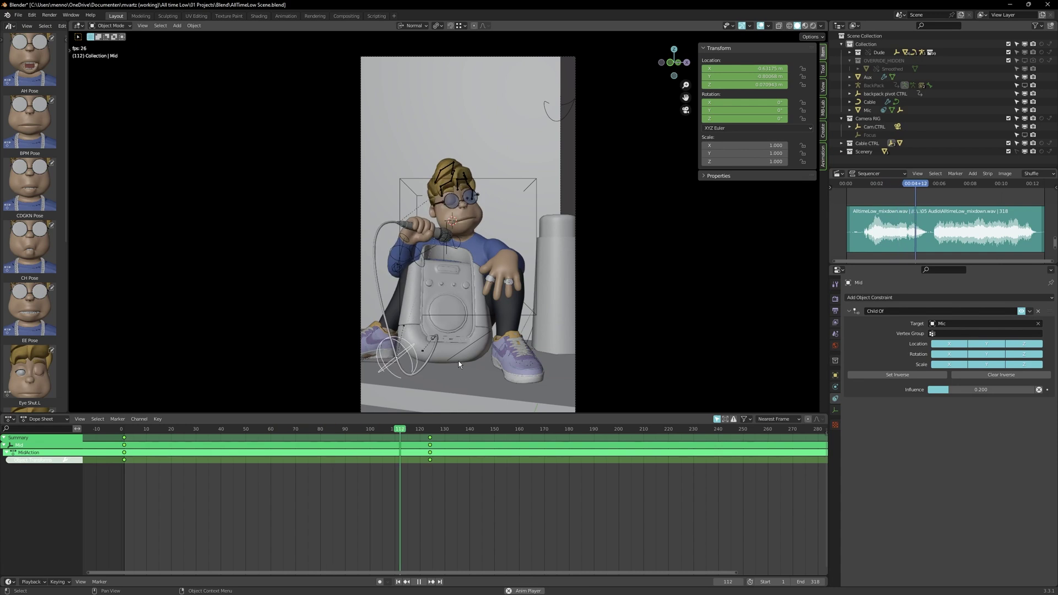
left_click(459, 361)
key("alt+g")
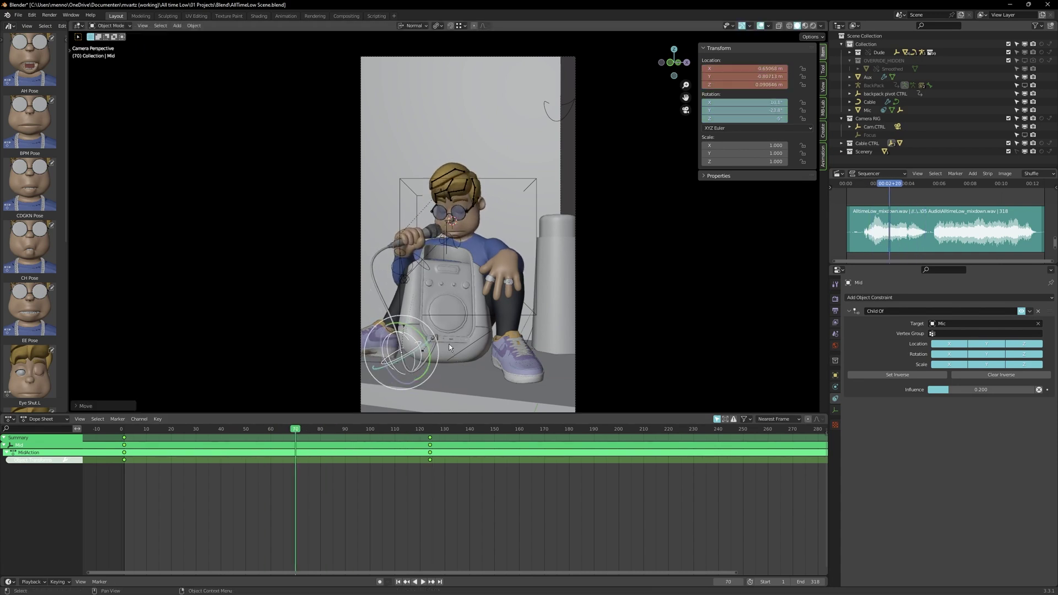
key("alt+r")
key("r")
key("y")
right_click(482, 337)
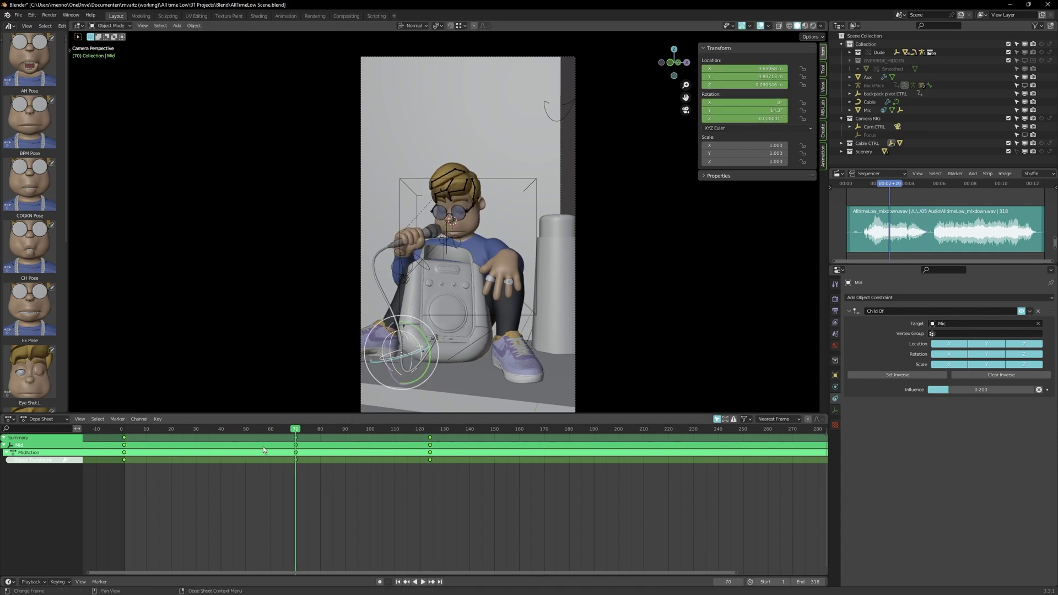
Step: Keyframe the cable controller's transform at frame 100
key("space")
left_click_drag(400, 429, 361, 431)
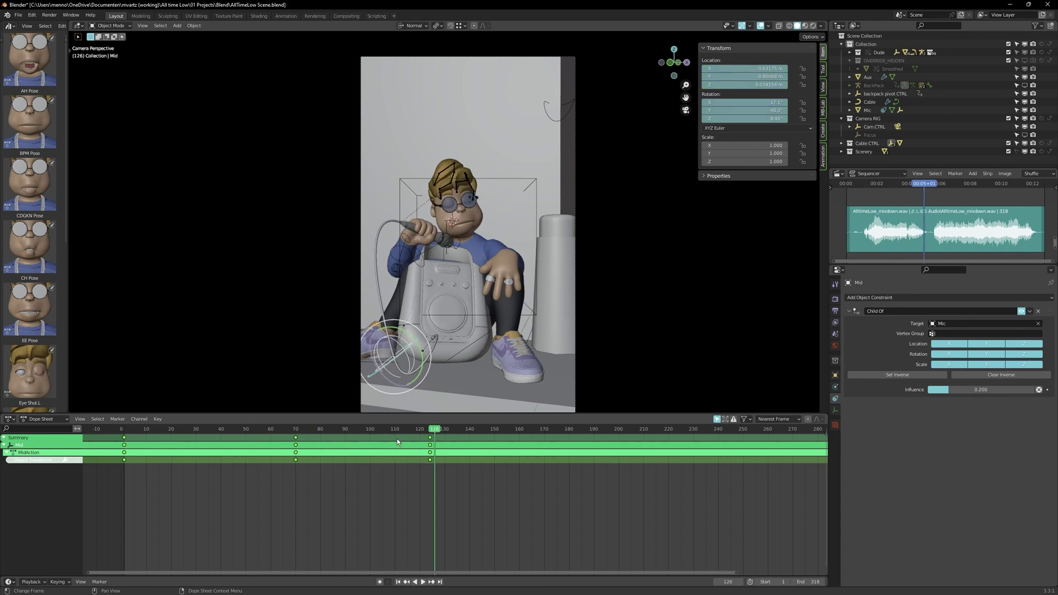
left_click(369, 429)
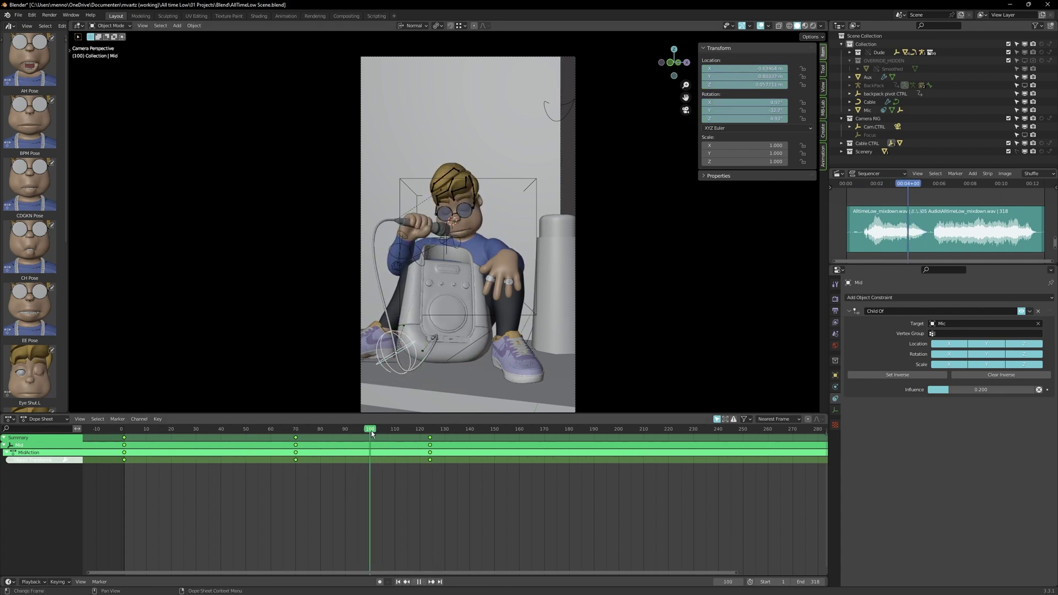
key("i")
Step: Shift the keyframes between frames 70 and 90 later in the timeline
key("space")
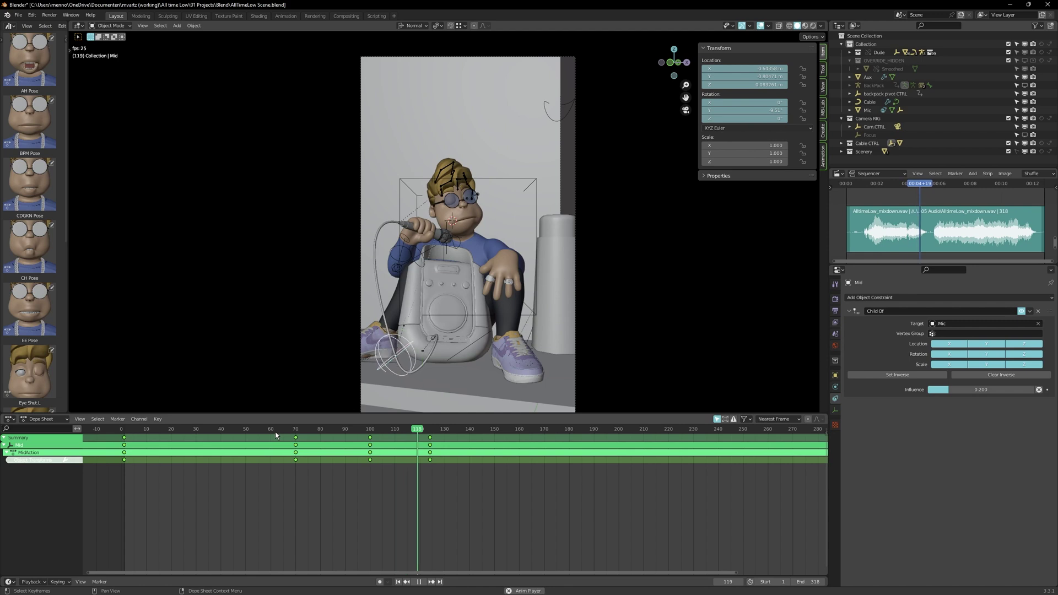
left_click_drag(295, 436, 347, 448)
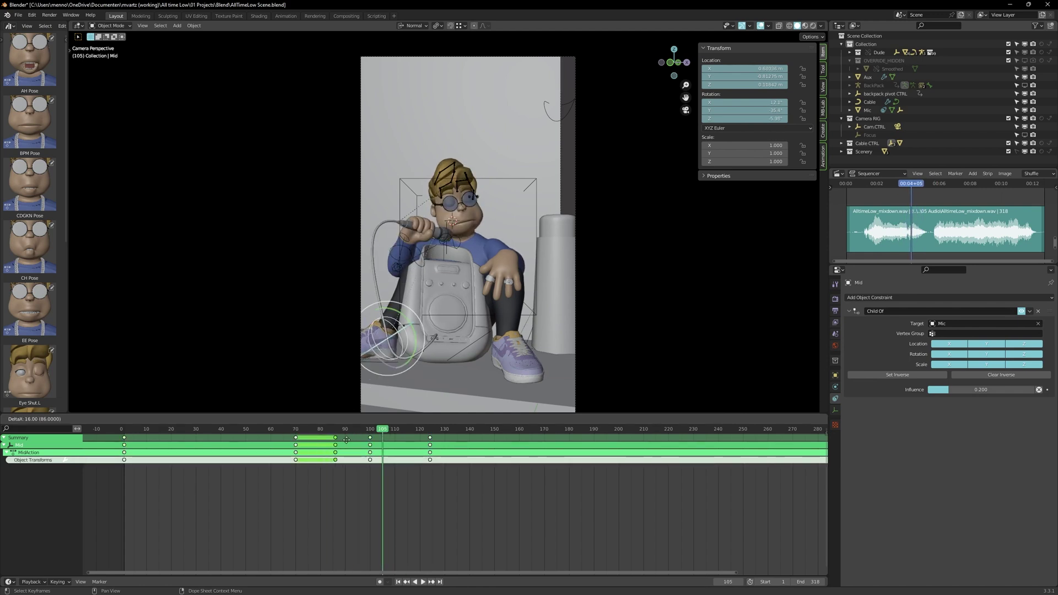
key("space")
key("space")
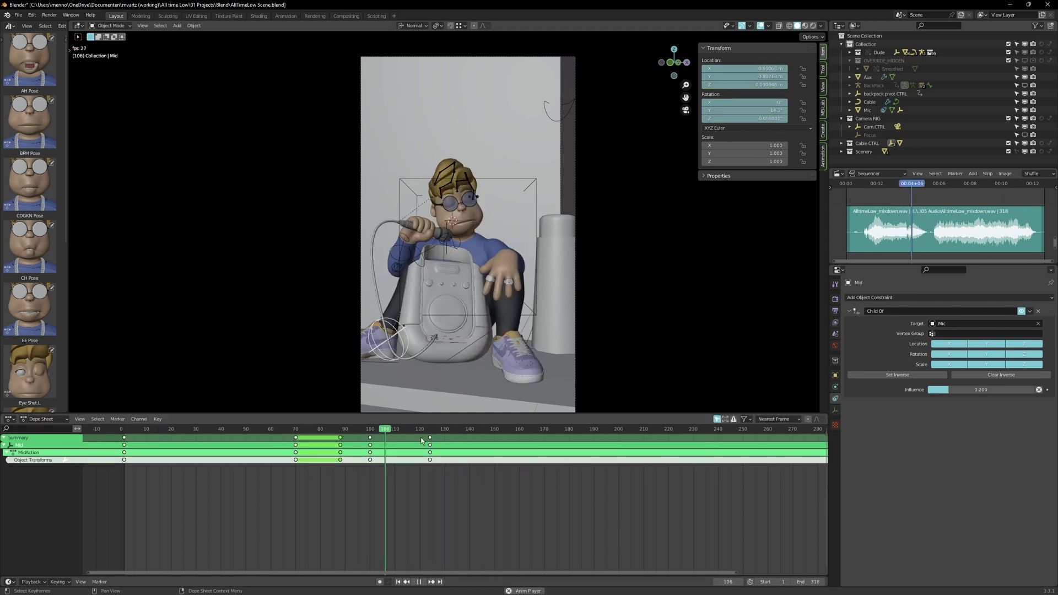
left_click(430, 430)
Step: At frame 150, move the cable controller up to the shoulder and keyframe it
left_click_drag(430, 433, 495, 435)
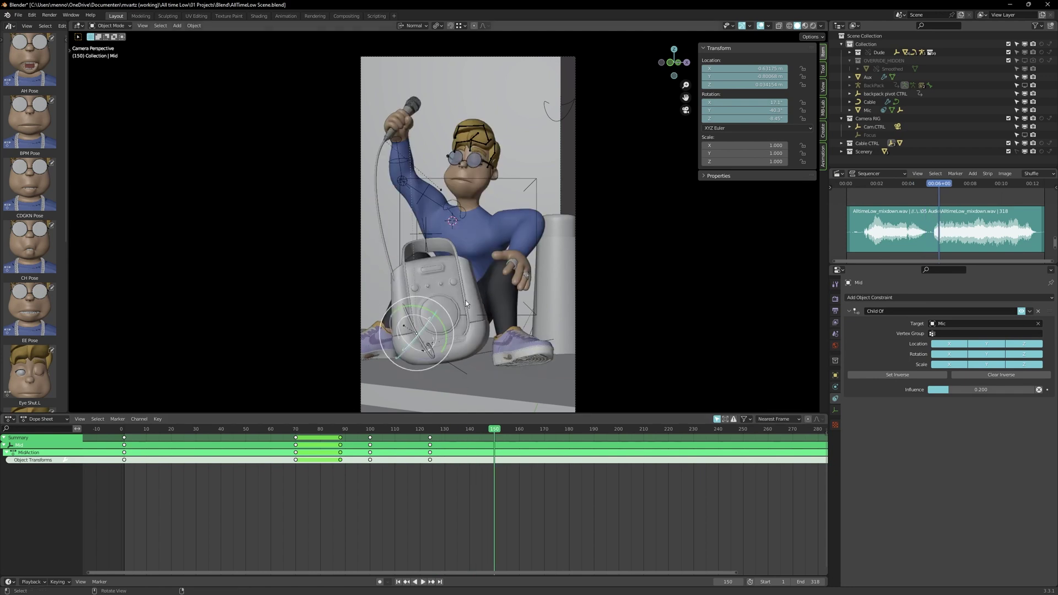
key("g")
left_click(482, 253)
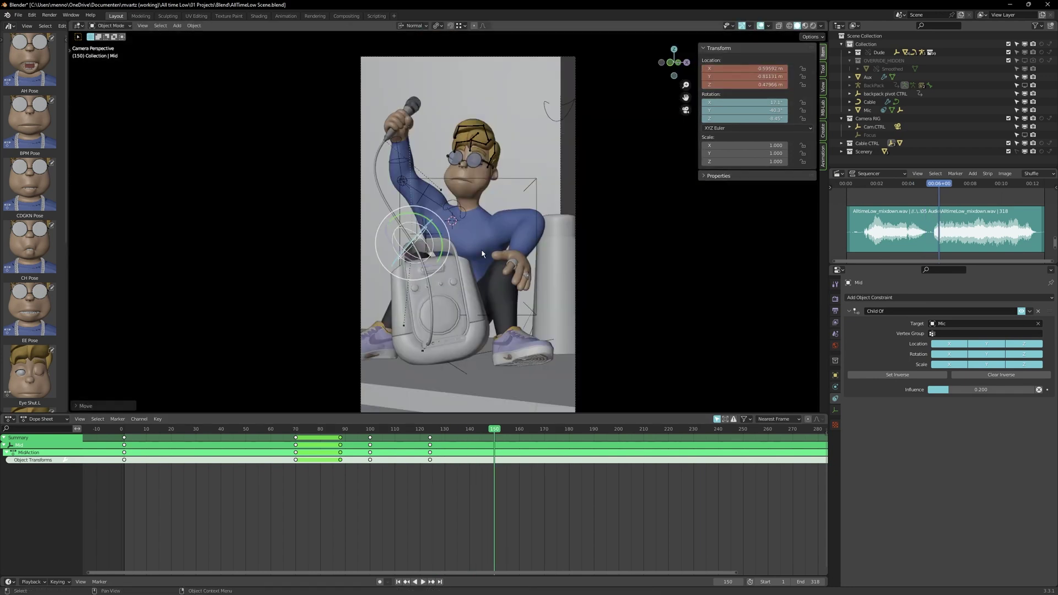
key("i")
Step: Shift the new keys to about frame 145, duplicate them to 160, then re-position and re-angle the controller
key("space")
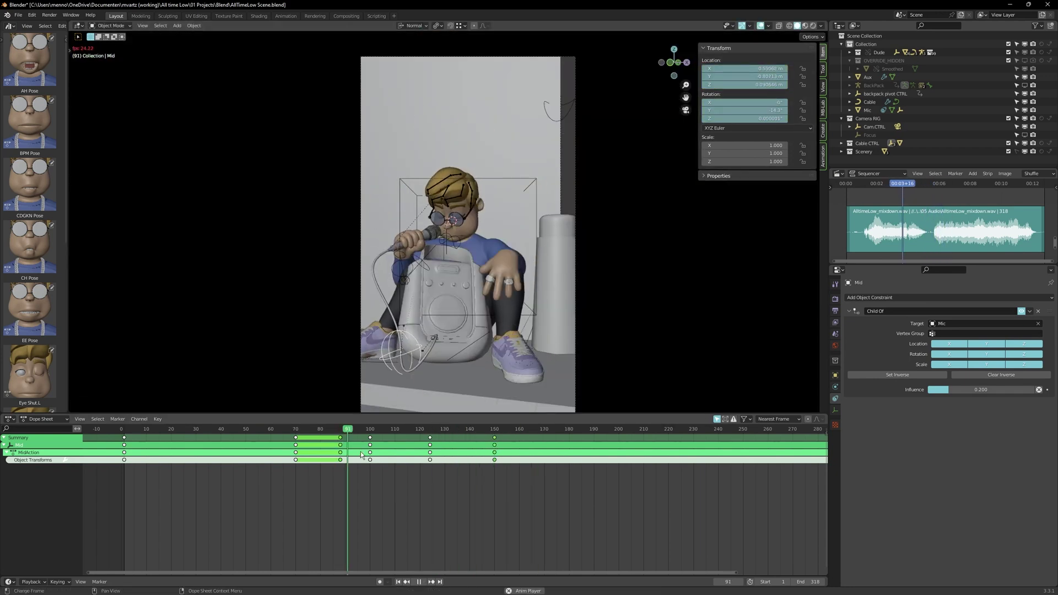
mouse_move(461, 430)
left_mouse_down()
mouse_move(482, 431)
mouse_move(481, 445)
left_mouse_up()
key("space")
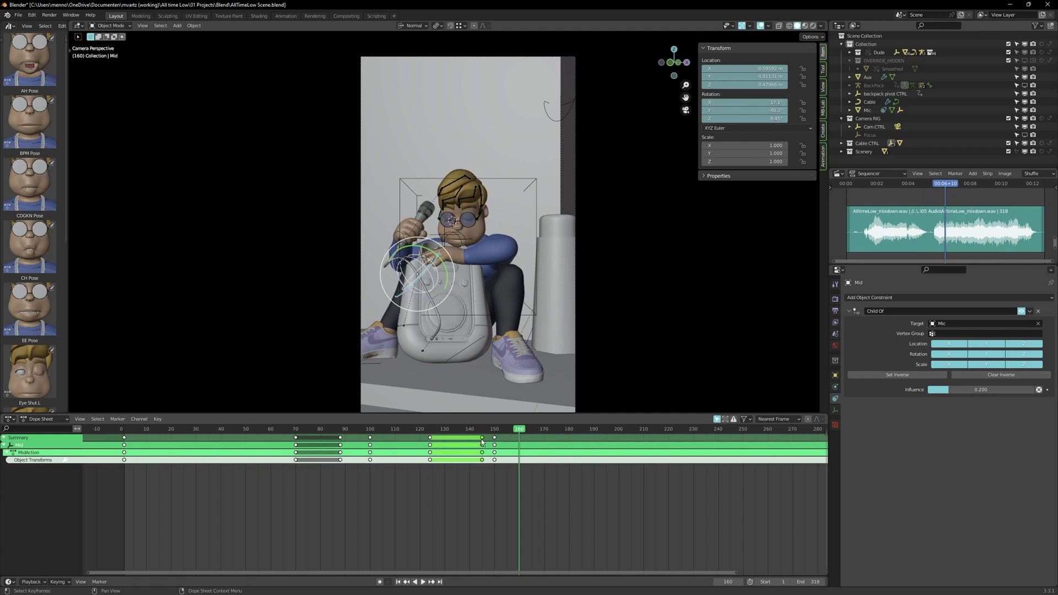
key("shift+d")
key("alt+r")
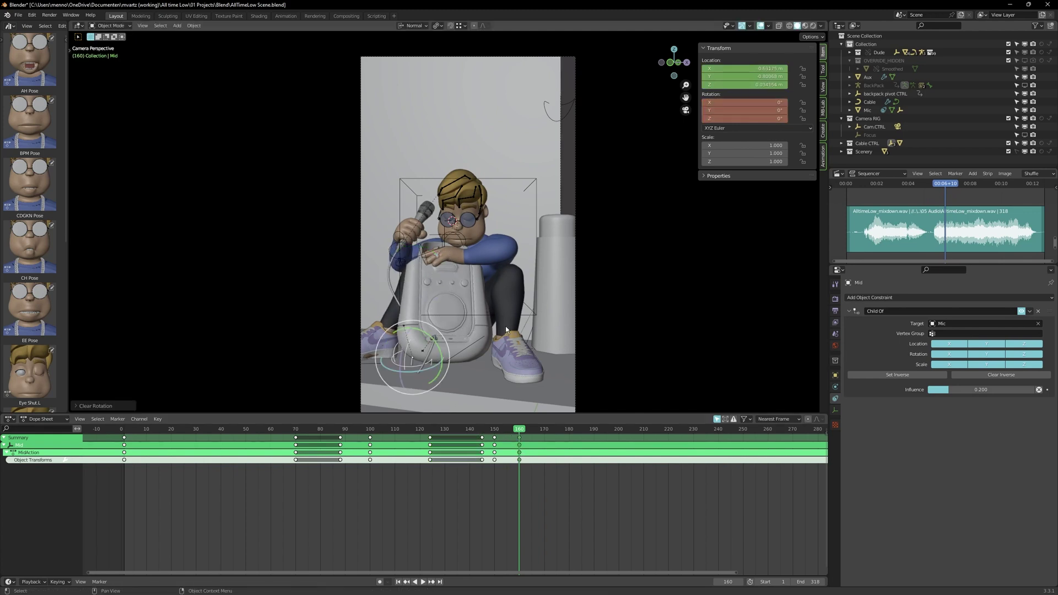
key("g")
left_click(492, 323)
key("r")
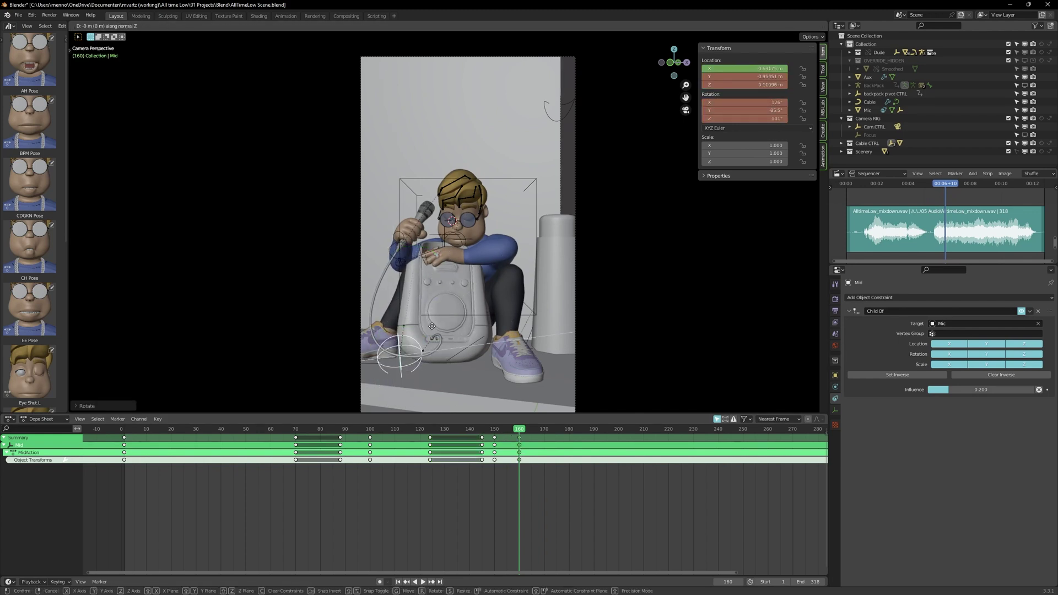